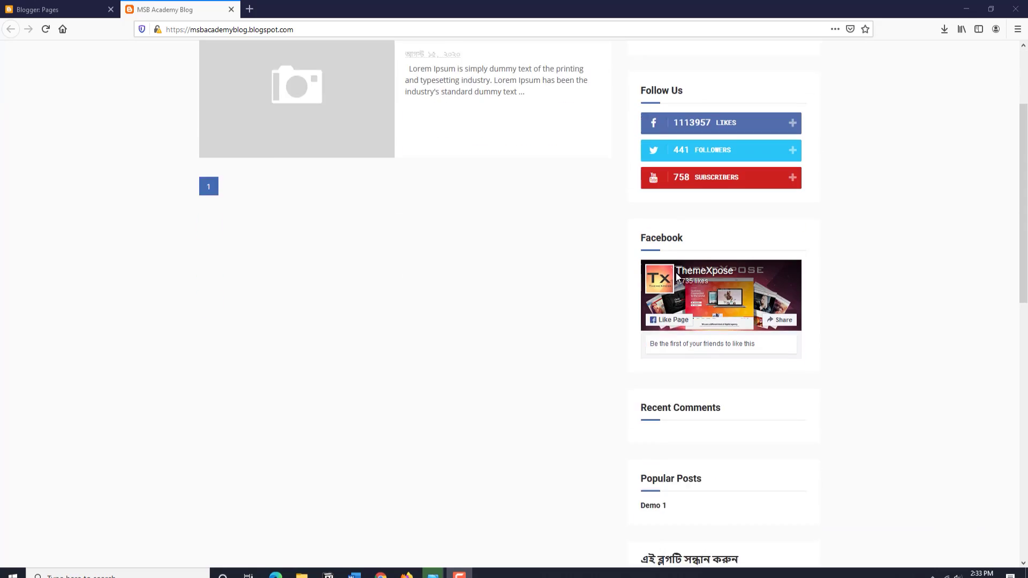
Examine the live blog's sidebar widgets and the credit line in its footer
{"action": "scroll", "coordinate": [652, 330], "scroll_direction": "down", "scroll_amount": 7}
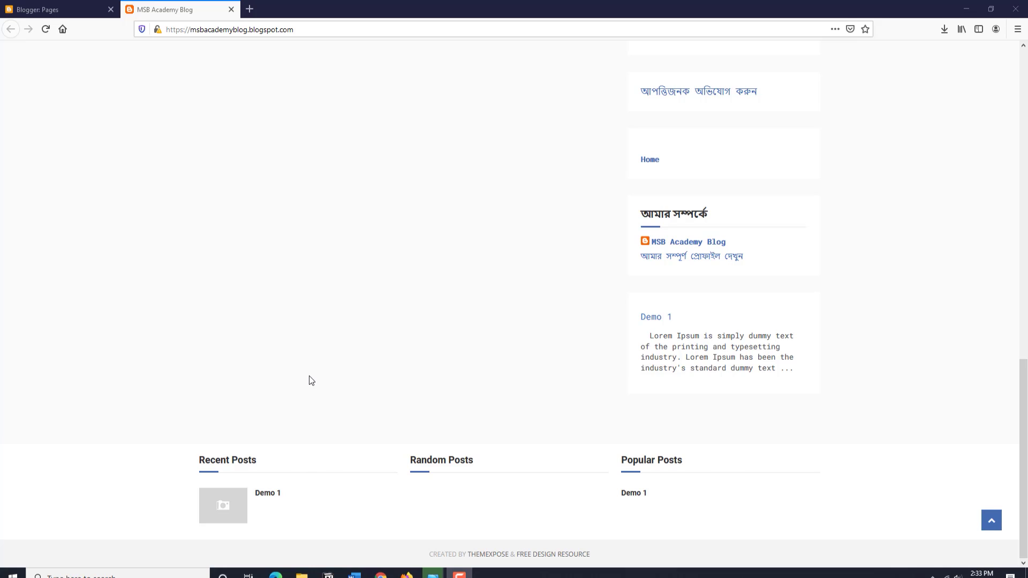
{"action": "left_click_drag", "start_coordinate": [444, 554], "coordinate": [592, 555]}
{"action": "left_click", "coordinate": [502, 348]}
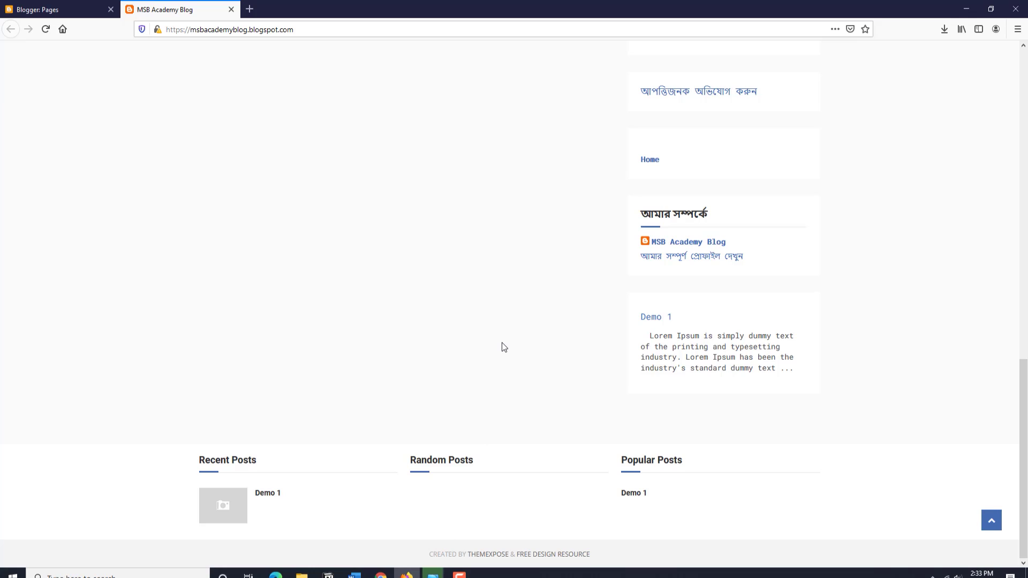
{"action": "left_click_drag", "start_coordinate": [442, 558], "coordinate": [591, 560]}
{"action": "left_click", "coordinate": [483, 423]}
{"action": "scroll", "coordinate": [490, 415], "scroll_direction": "up", "scroll_amount": 15}
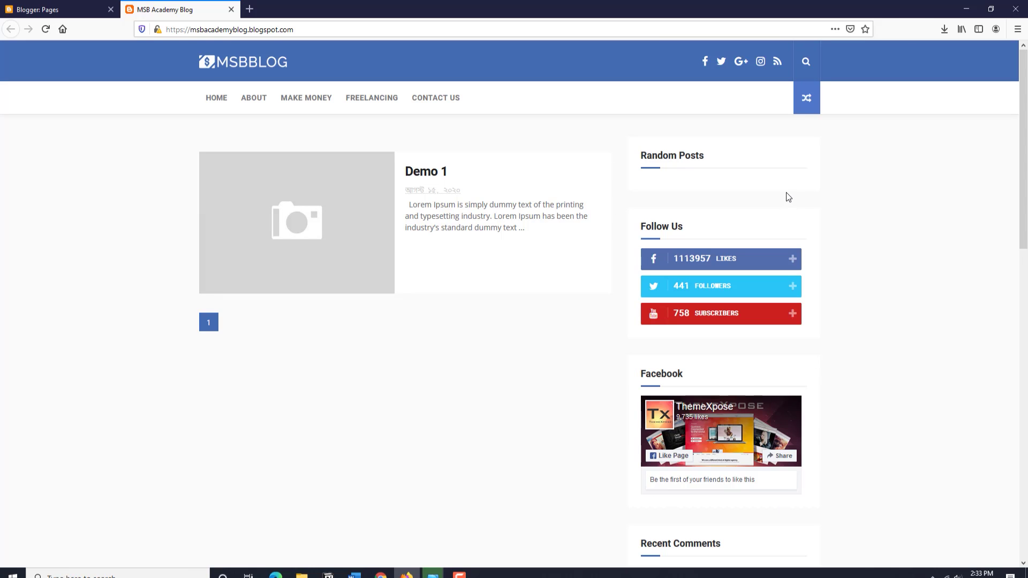
Open the MSB Academy Blog's Layout page in Blogger and go to the Sidebar Right section
{"action": "left_click", "coordinate": [54, 6]}
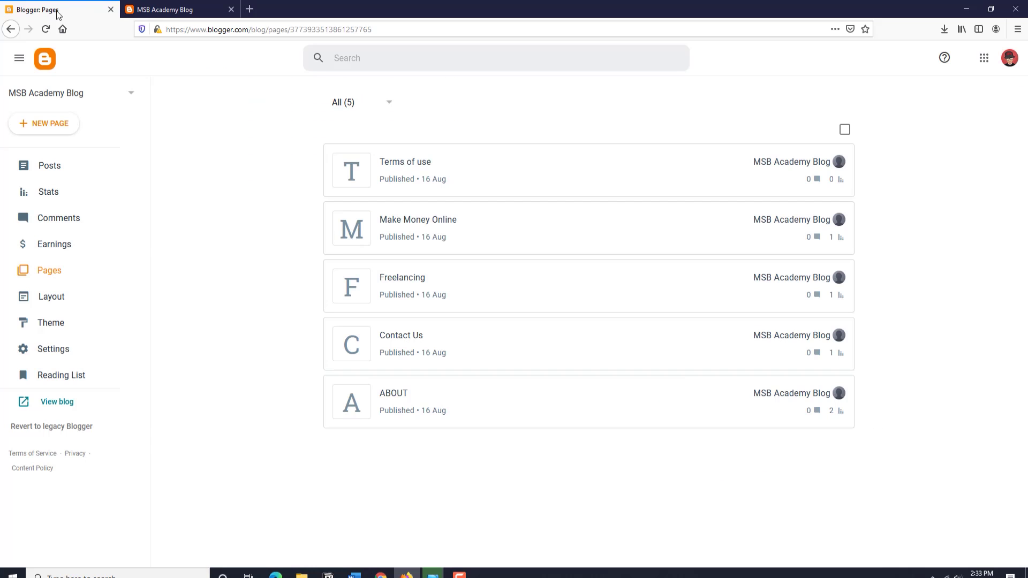
{"action": "left_click", "coordinate": [59, 299]}
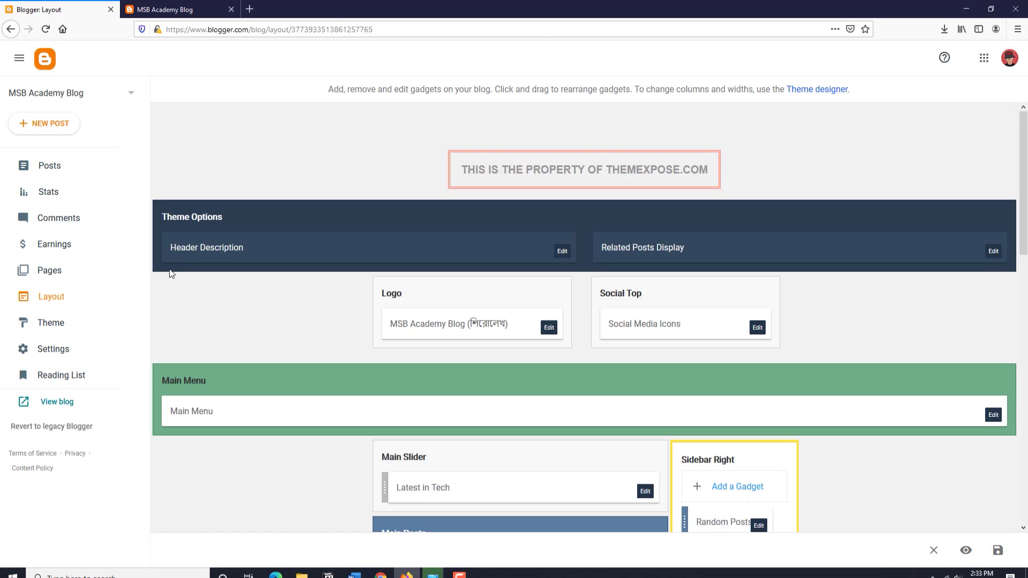
{"action": "scroll", "coordinate": [220, 304], "scroll_direction": "down", "scroll_amount": 4}
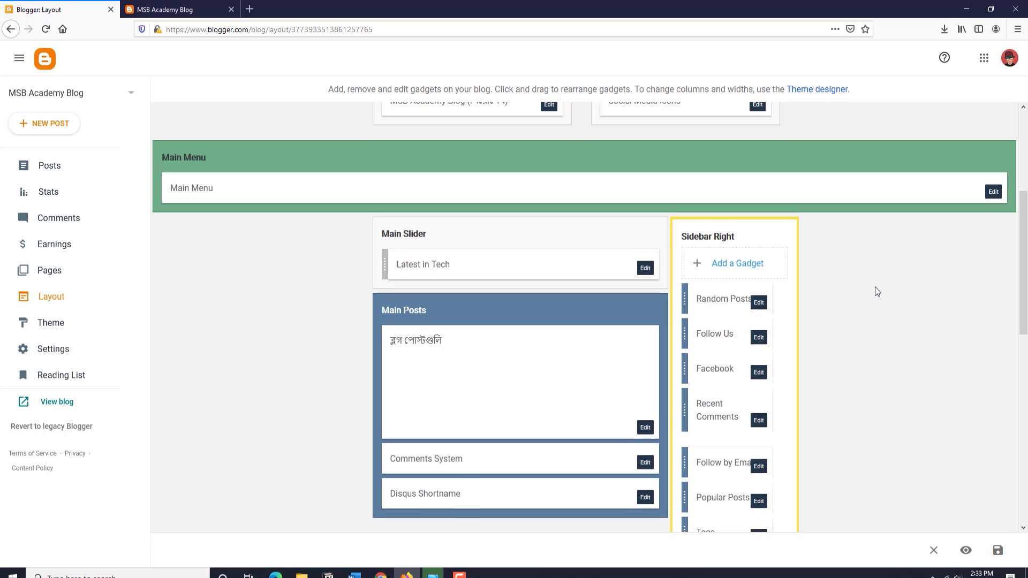
{"action": "scroll", "coordinate": [874, 286], "scroll_direction": "down", "scroll_amount": 1}
Compare the sidebar widgets on the live blog with the Sidebar Right gadgets in the layout
{"action": "key", "text": "ctrl+Tab"}
{"action": "scroll", "coordinate": [629, 278], "scroll_direction": "down", "scroll_amount": 10}
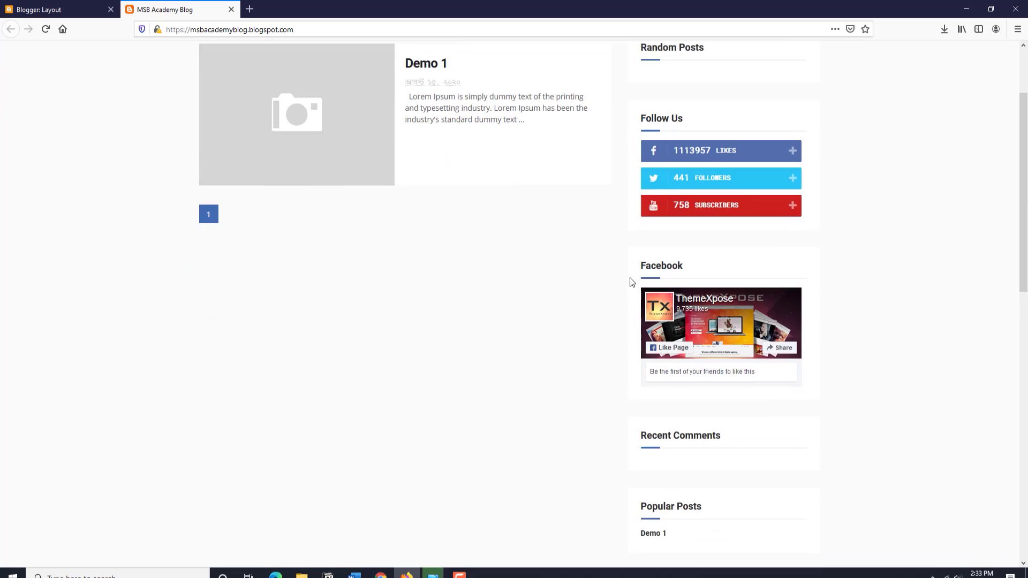
{"action": "scroll", "coordinate": [680, 351], "scroll_direction": "down", "scroll_amount": 3}
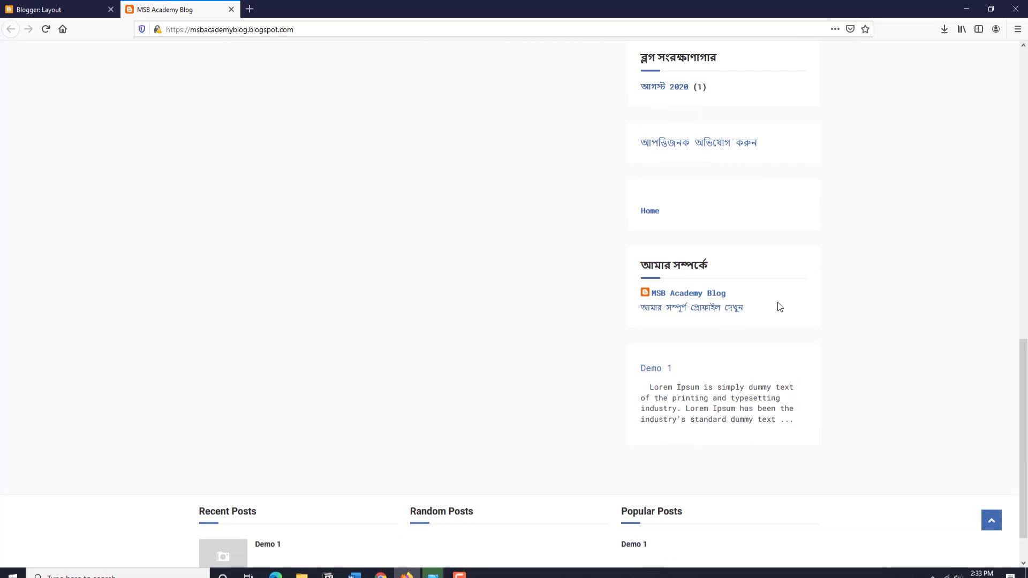
{"action": "left_click", "coordinate": [59, 9]}
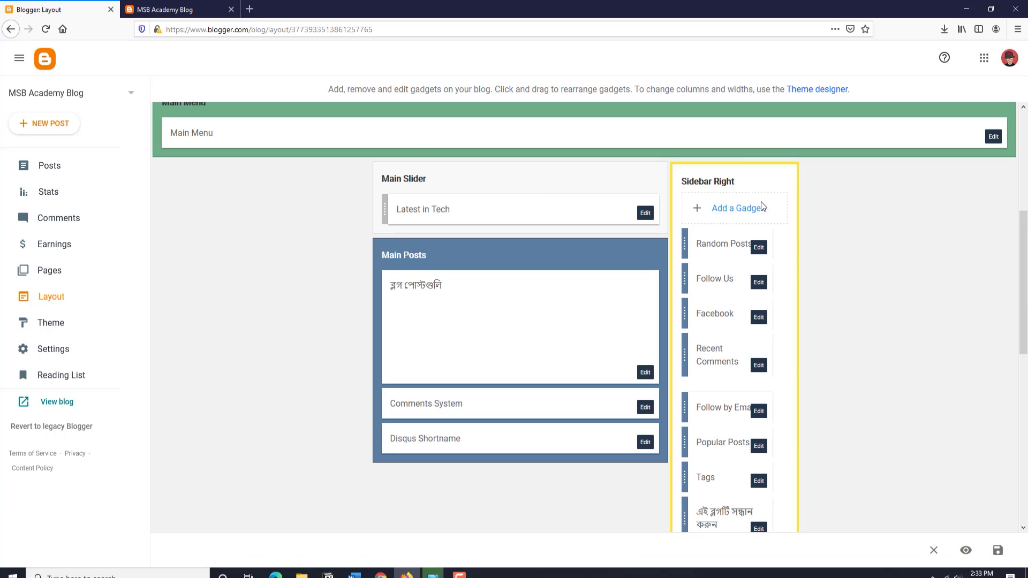
{"action": "left_click", "coordinate": [166, 10]}
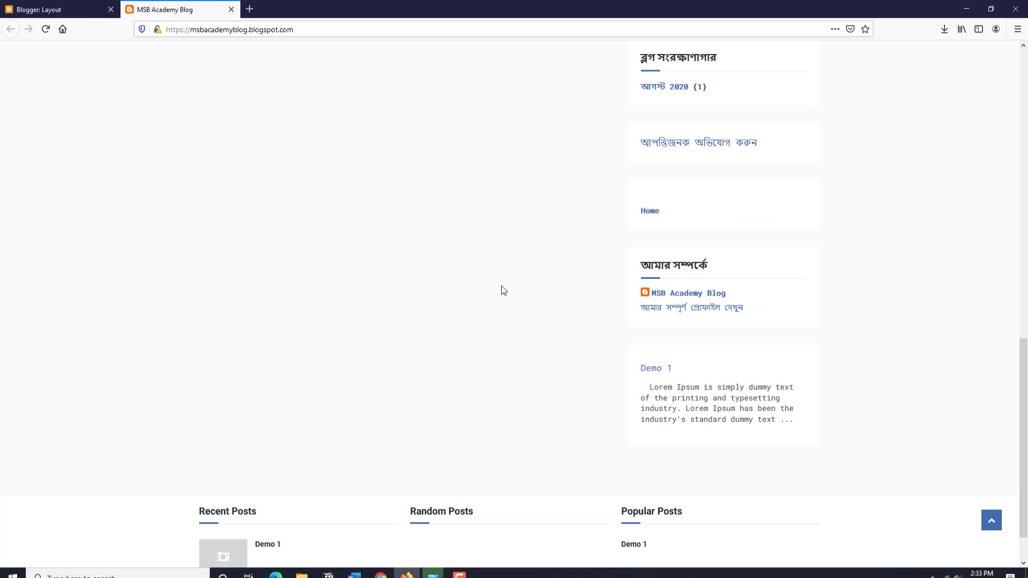
{"action": "scroll", "coordinate": [579, 355], "scroll_direction": "up", "scroll_amount": 15}
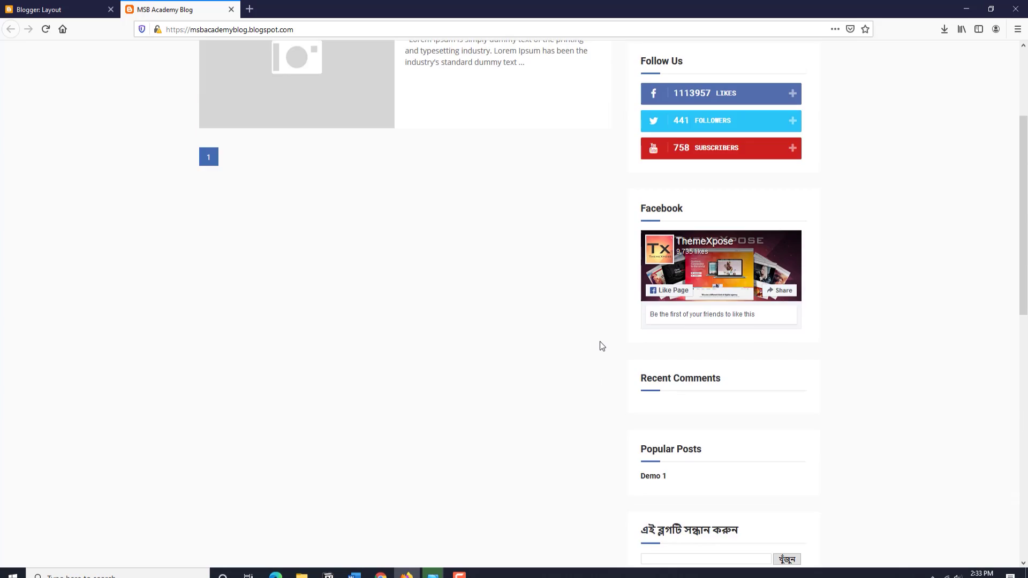
{"action": "left_click", "coordinate": [67, 9]}
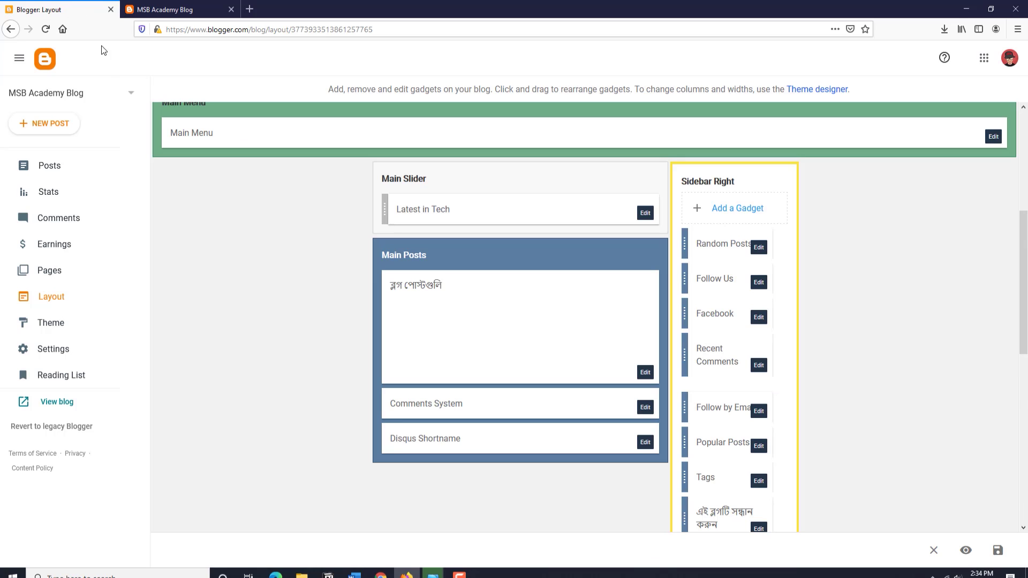
{"action": "left_click", "coordinate": [166, 9]}
{"action": "scroll", "coordinate": [595, 358], "scroll_direction": "down", "scroll_amount": 10}
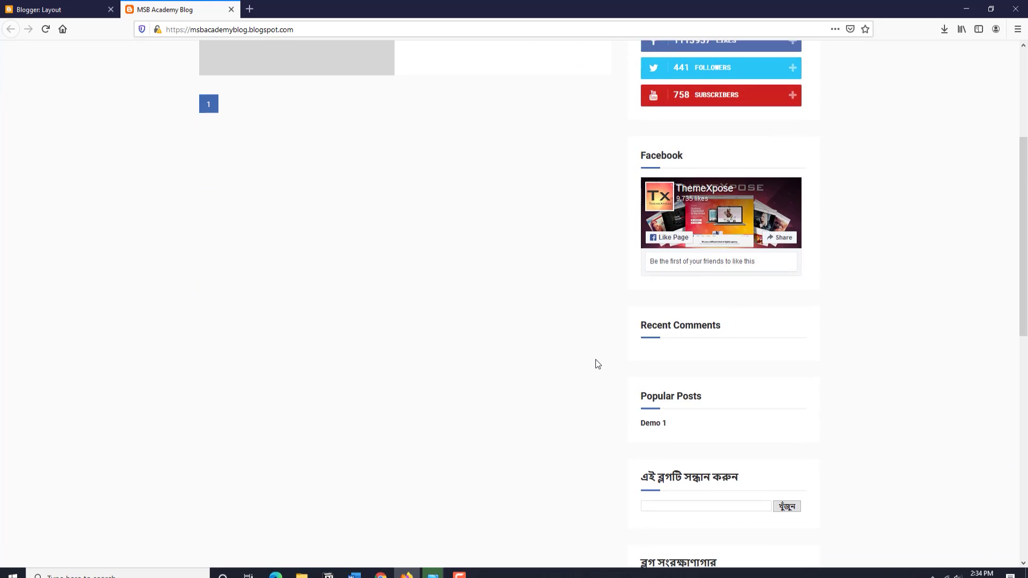
{"action": "scroll", "coordinate": [594, 363], "scroll_direction": "up", "scroll_amount": 3}
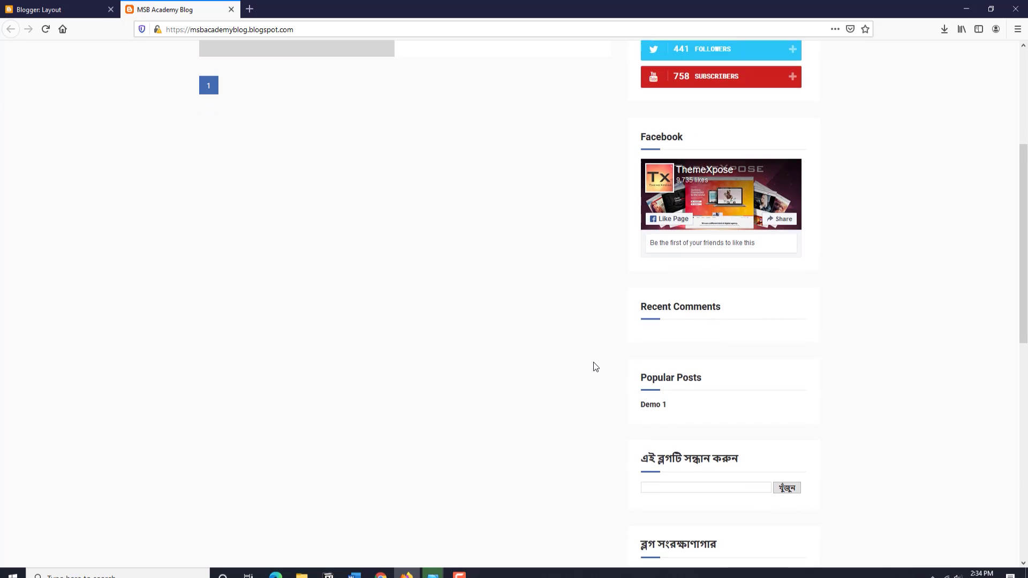
{"action": "scroll", "coordinate": [551, 338], "scroll_direction": "up", "scroll_amount": 4}
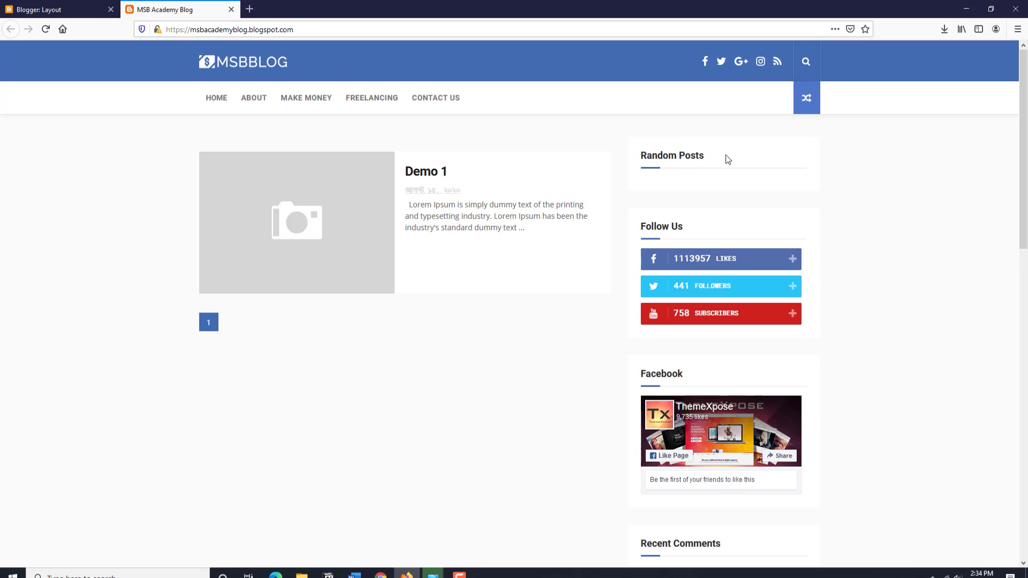
Check the Random Posts widget on the Demo 1 post and the home page against its gadget in the layout
{"action": "left_click", "coordinate": [432, 172]}
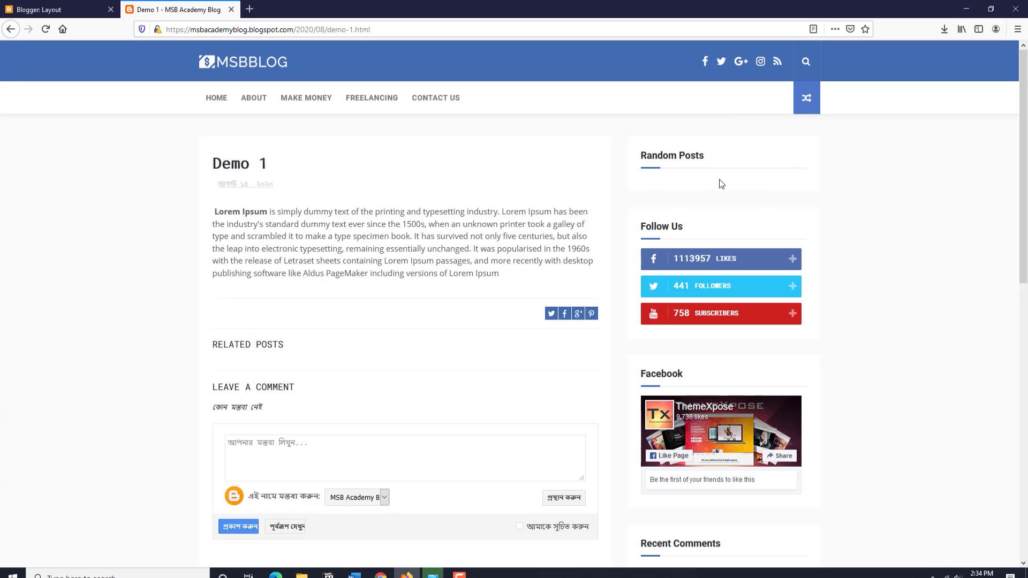
{"action": "left_click", "coordinate": [215, 99]}
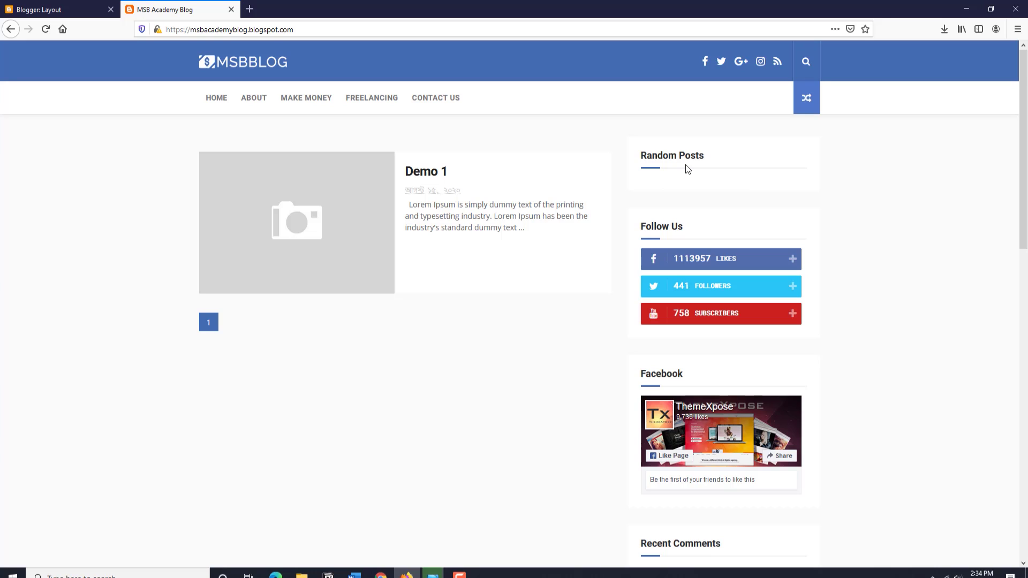
{"action": "left_click", "coordinate": [73, 9]}
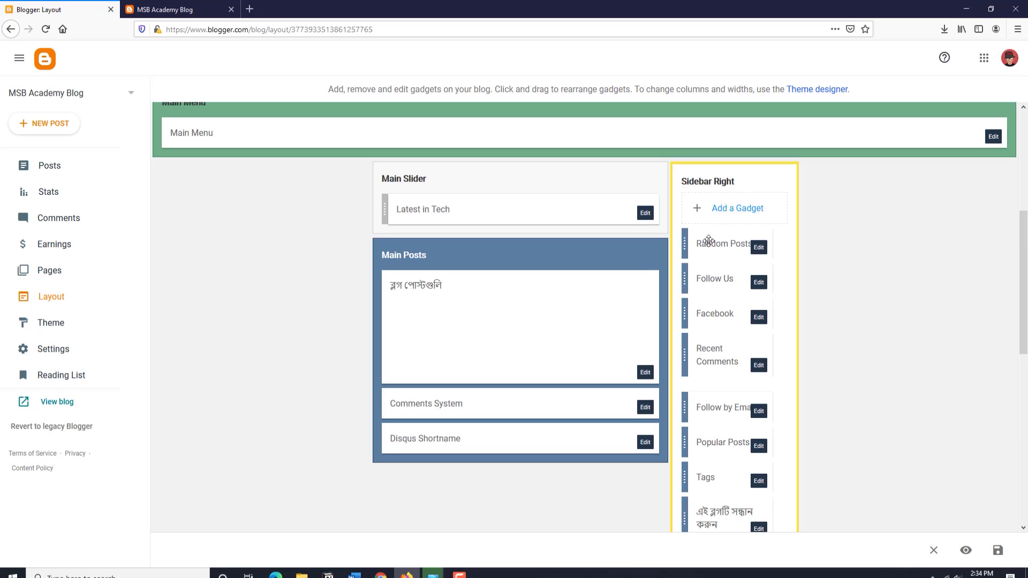
Check where the Facebook link in the live blog's Follow Us widget leads, and return to the blog
{"action": "left_click", "coordinate": [176, 11]}
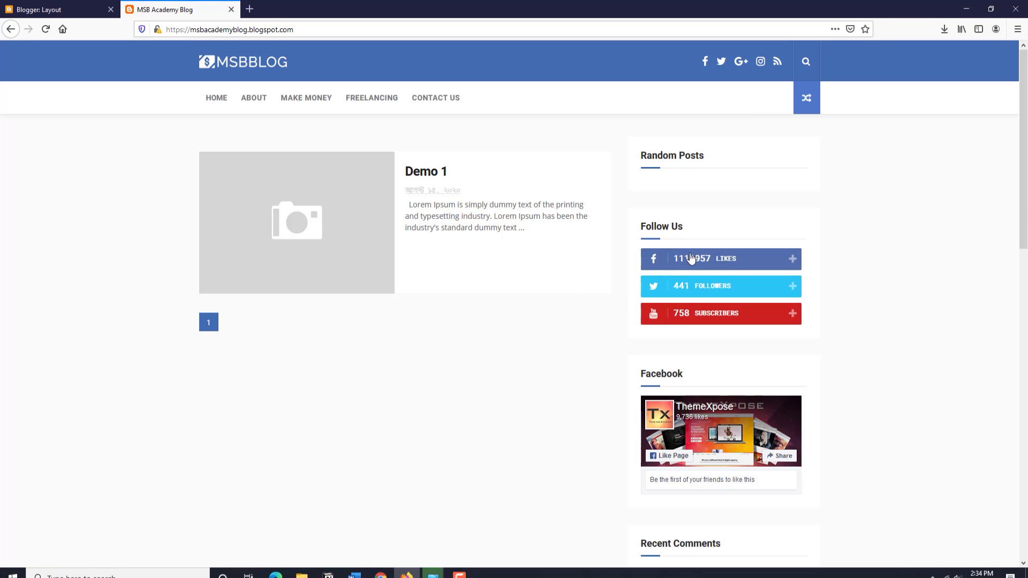
{"action": "left_click", "coordinate": [718, 259]}
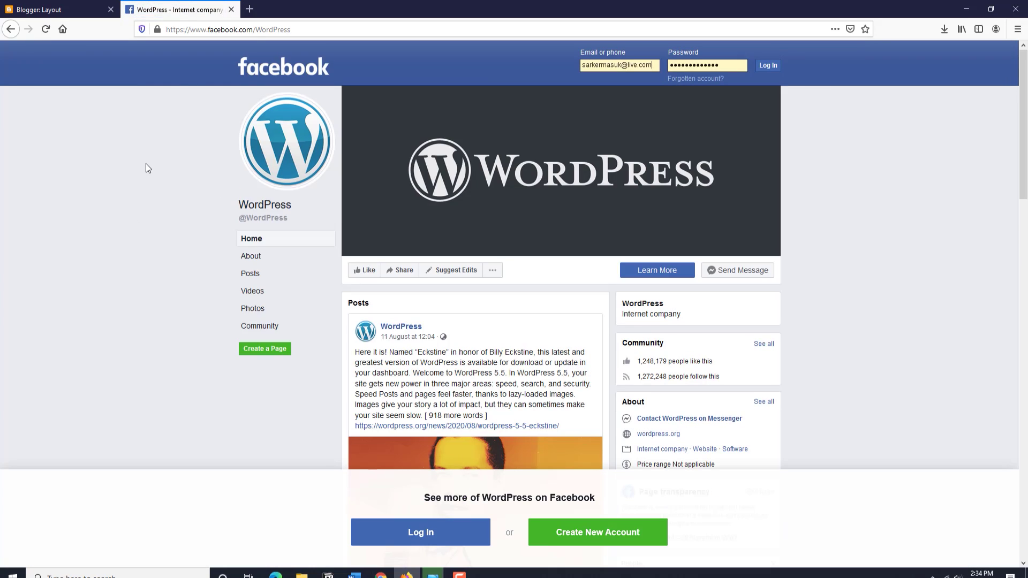
{"action": "left_click", "coordinate": [10, 30]}
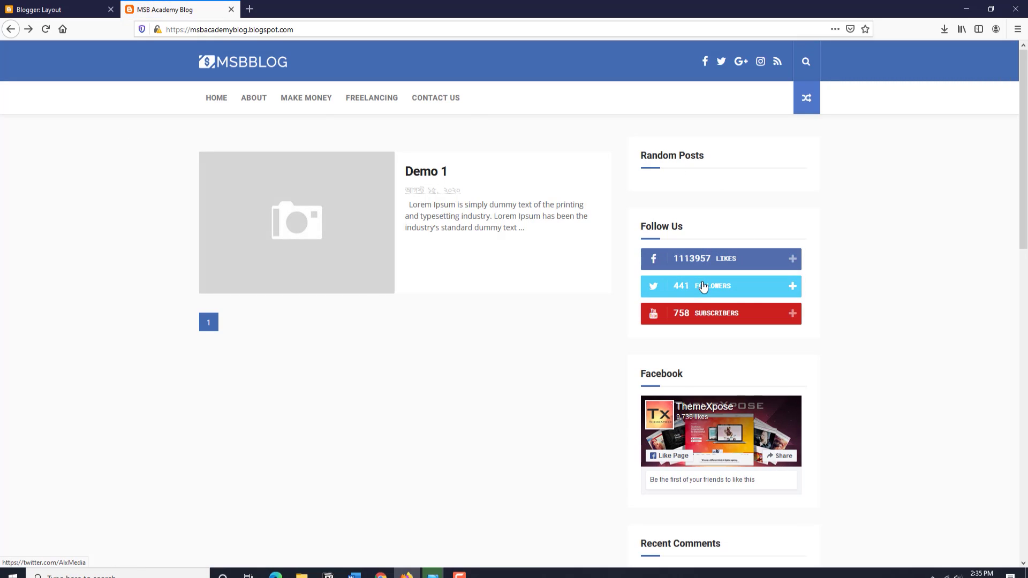
Open the Follow Us gadget from the layout's Sidebar Right for editing and enlarge its content box
{"action": "left_click", "coordinate": [59, 9]}
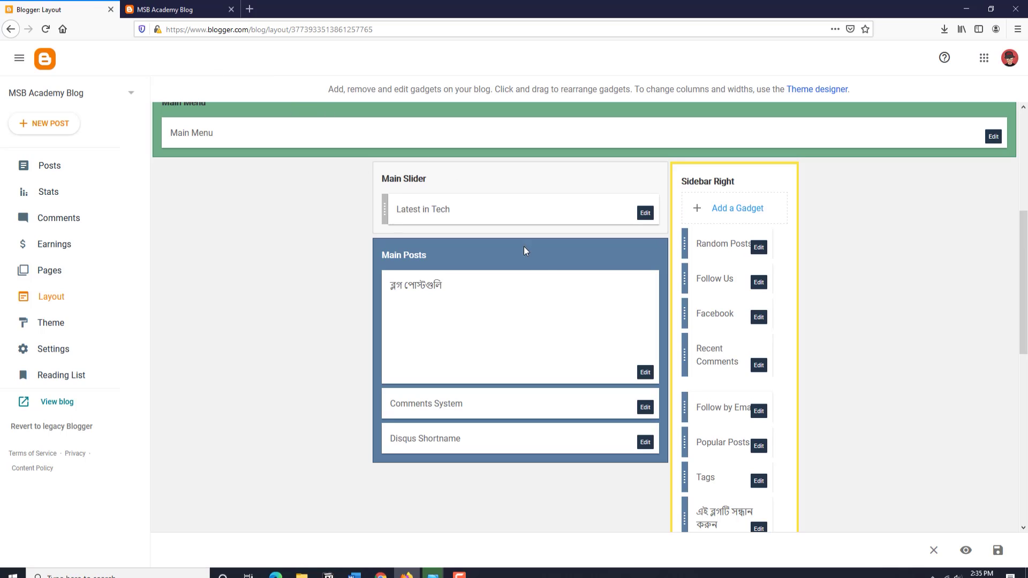
{"action": "scroll", "coordinate": [523, 250], "scroll_direction": "down", "scroll_amount": 2}
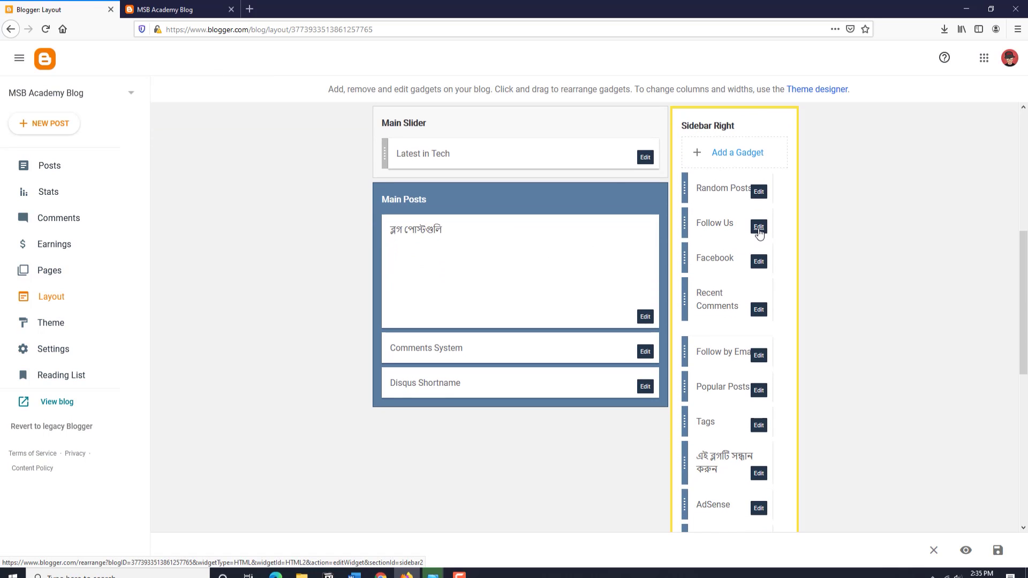
{"action": "left_click", "coordinate": [759, 227]}
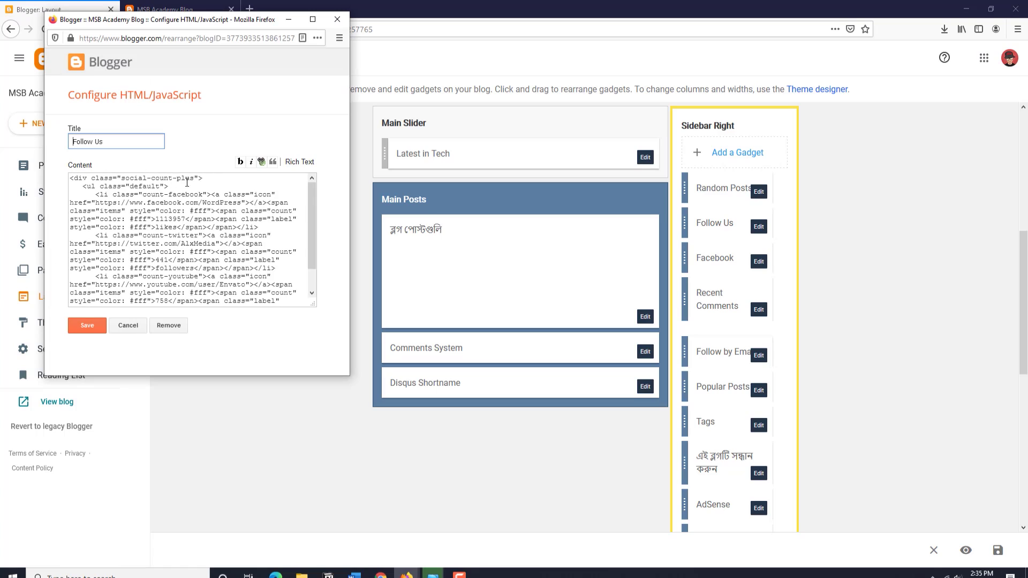
{"action": "left_click_drag", "start_coordinate": [314, 304], "coordinate": [339, 358]}
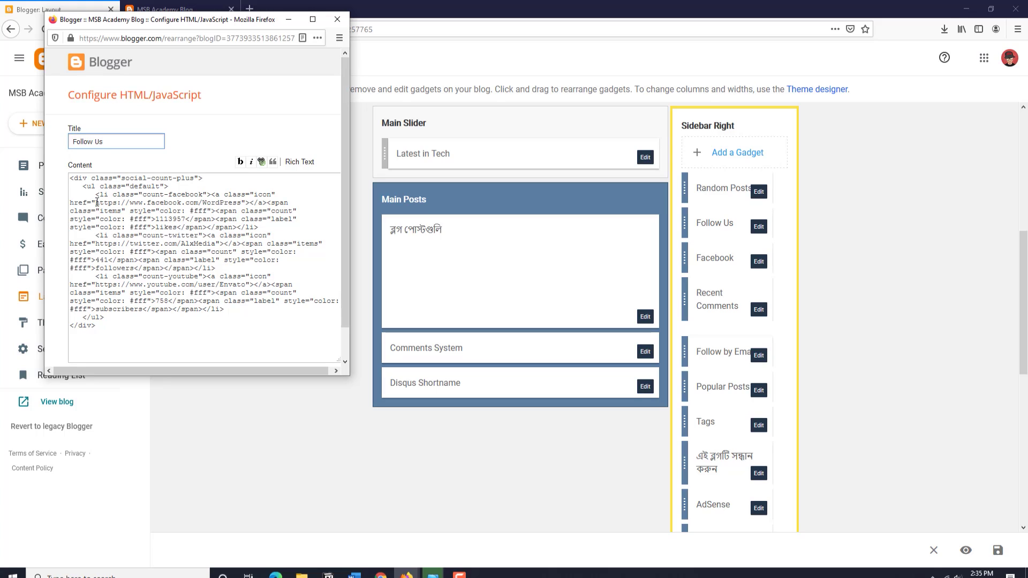
Examine the Facebook, Twitter and YouTube URLs in the Follow Us gadget's HTML
{"action": "left_click", "coordinate": [186, 204]}
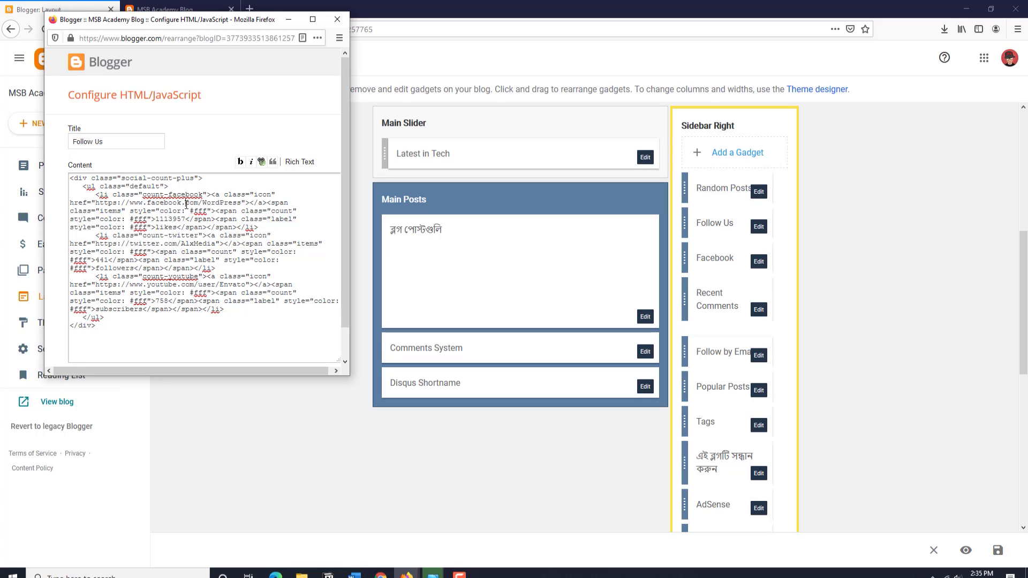
{"action": "left_click_drag", "start_coordinate": [134, 244], "coordinate": [195, 242]}
{"action": "left_click_drag", "start_coordinate": [169, 287], "coordinate": [238, 288]}
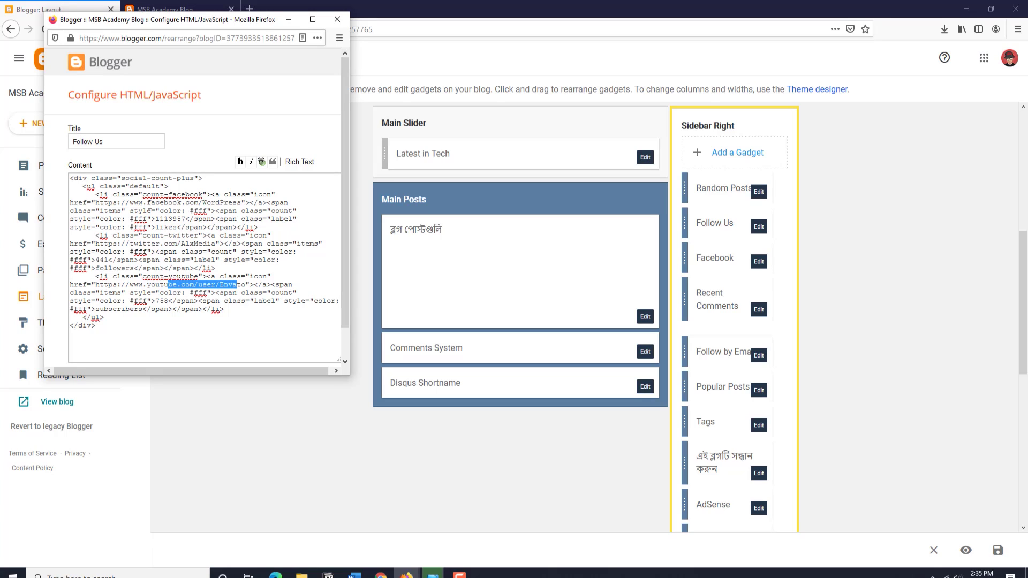
{"action": "left_click_drag", "start_coordinate": [109, 203], "coordinate": [168, 203]}
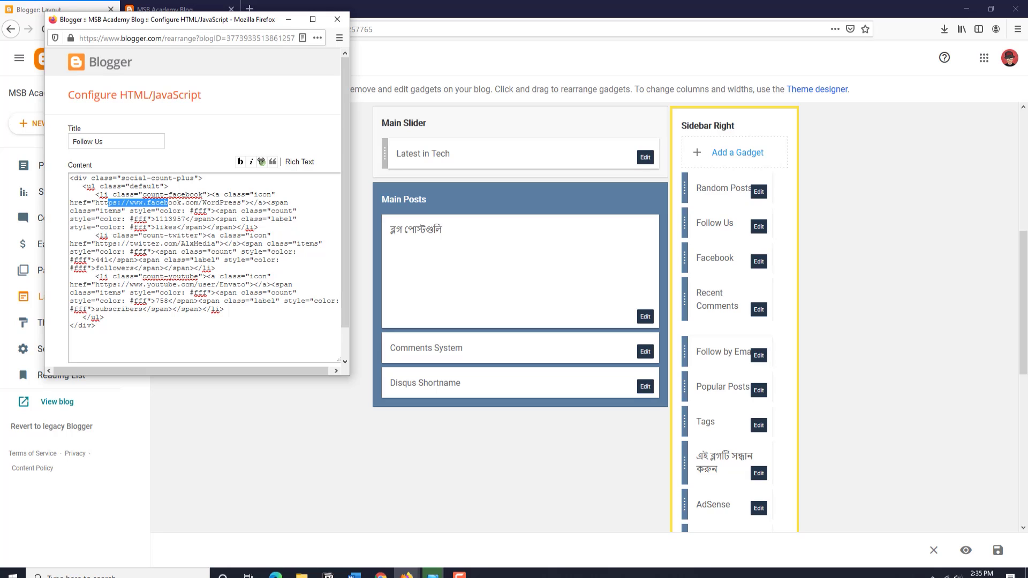
Switch to Chrome and copy the handle themsbacademy from the MSB Academy Facebook page's address
{"action": "key", "text": "alt+Tab"}
{"action": "double_click", "coordinate": [165, 24]}
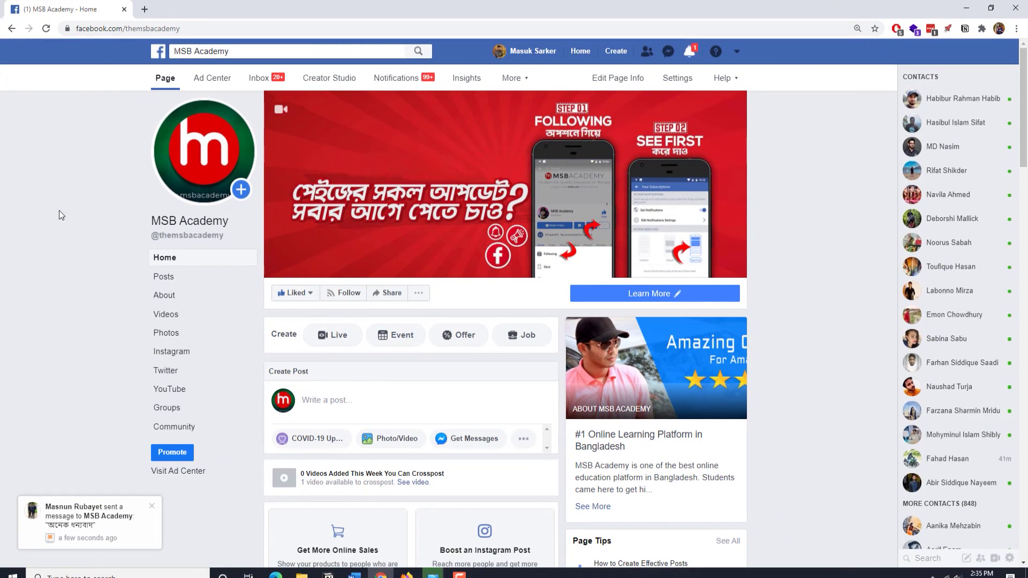
{"action": "left_click", "coordinate": [127, 28]}
{"action": "double_click", "coordinate": [187, 29]}
{"action": "right_click", "coordinate": [188, 28]}
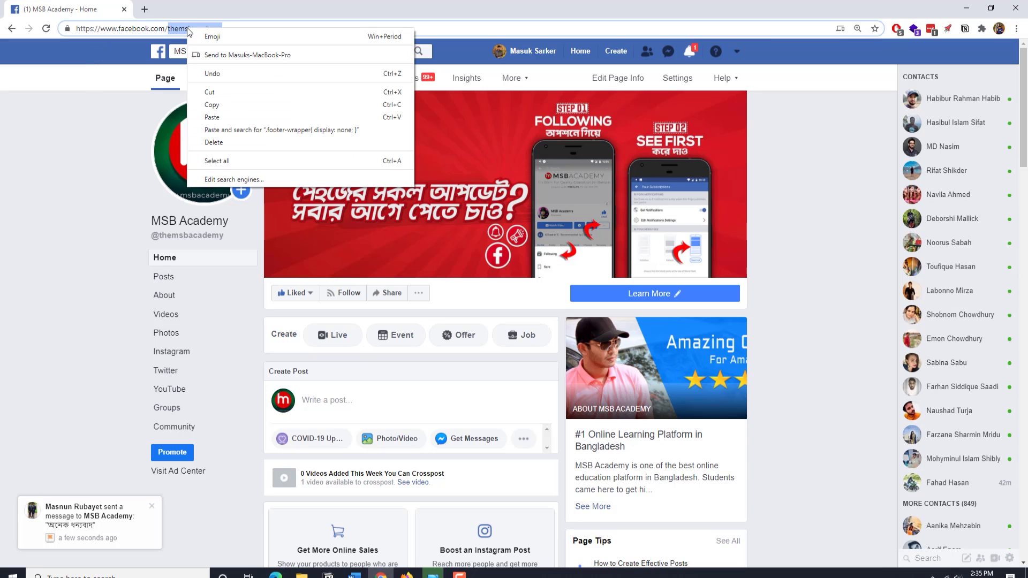
{"action": "left_click", "coordinate": [209, 105]}
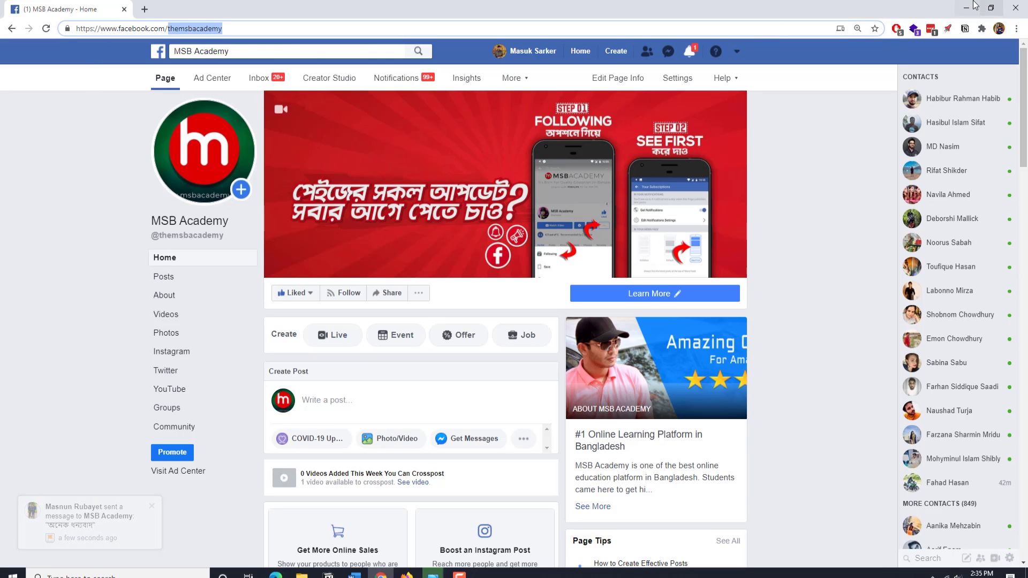
Replace WordPress in the Follow Us gadget's Facebook URL with the copied handle themsbacademy
{"action": "key", "text": "alt+Tab"}
{"action": "left_click", "coordinate": [204, 188]}
{"action": "left_click_drag", "start_coordinate": [205, 201], "coordinate": [239, 201]}
{"action": "key", "text": "ctrl+v"}
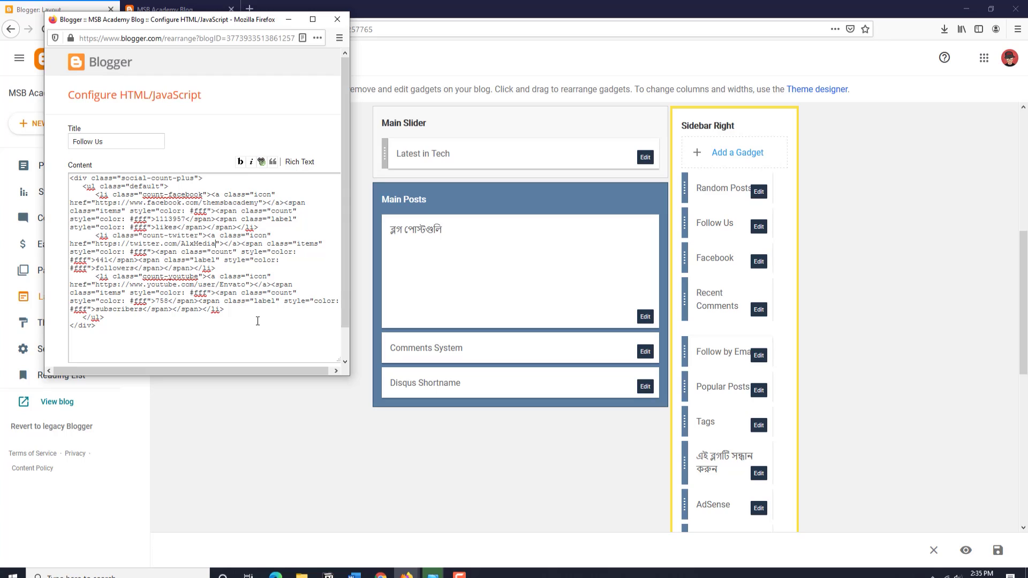
Replace AlxMedia in the gadget's Twitter URL with the blog owner's Twitter username
{"action": "key", "text": "BackSpace"}
{"action": "key", "text": "BackSpace"}
{"action": "key", "text": "BackSpace"}
{"action": "key", "text": "BackSpace"}
{"action": "key", "text": "BackSpace"}
{"action": "key", "text": "BackSpace"}
{"action": "key", "text": "BackSpace"}
{"action": "key", "text": "BackSpace"}
{"action": "type", "text": "masuk)"}
{"action": "key", "text": "BackSpace"}
{"action": "type", "text": "_sarker"}
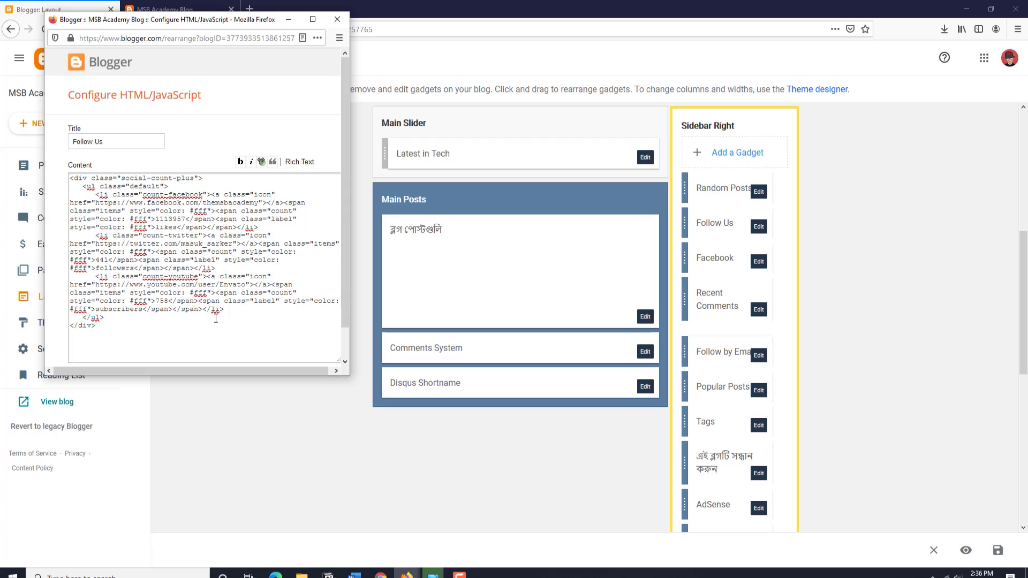
Replace user/Envato in the Follow Us gadget's YouTube URL with the blog owner's channel name and save the gadget
{"action": "key", "text": "BackSpace"}
{"action": "key", "text": "BackSpace"}
{"action": "key", "text": "BackSpace"}
{"action": "key", "text": "BackSpace"}
{"action": "key", "text": "BackSpace"}
{"action": "key", "text": "BackSpace"}
{"action": "key", "text": "BackSpace"}
{"action": "key", "text": "BackSpace"}
{"action": "key", "text": "BackSpace"}
{"action": "key", "text": "BackSpace"}
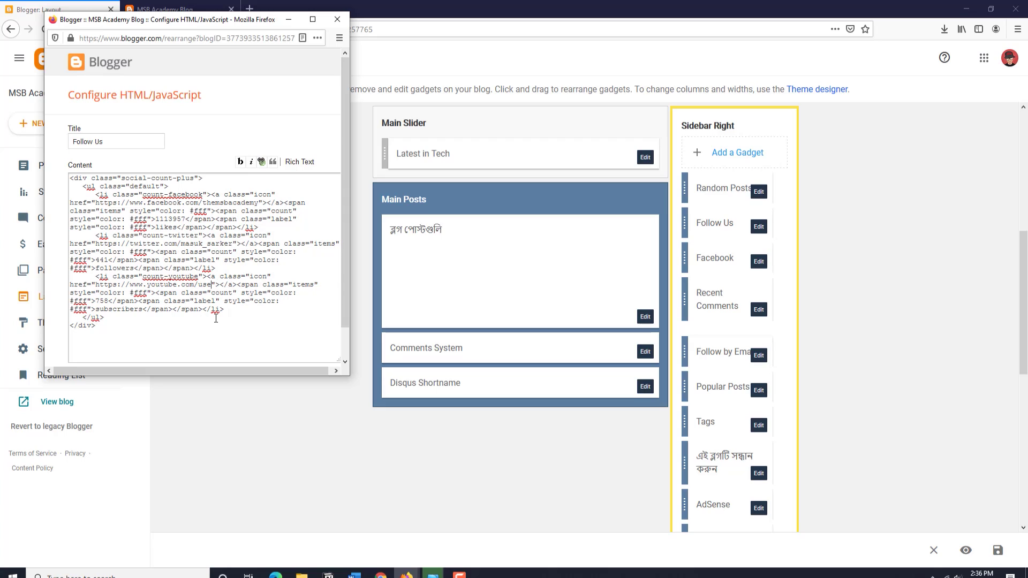
{"action": "key", "text": "BackSpace"}
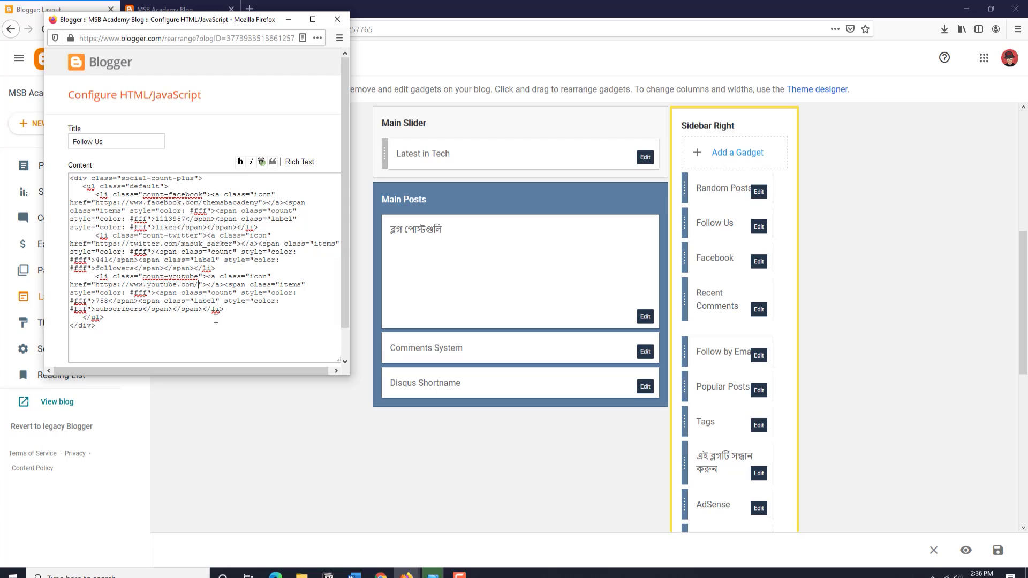
{"action": "type", "text": "Masuk"}
{"action": "type", "text": "arkerBatis"}
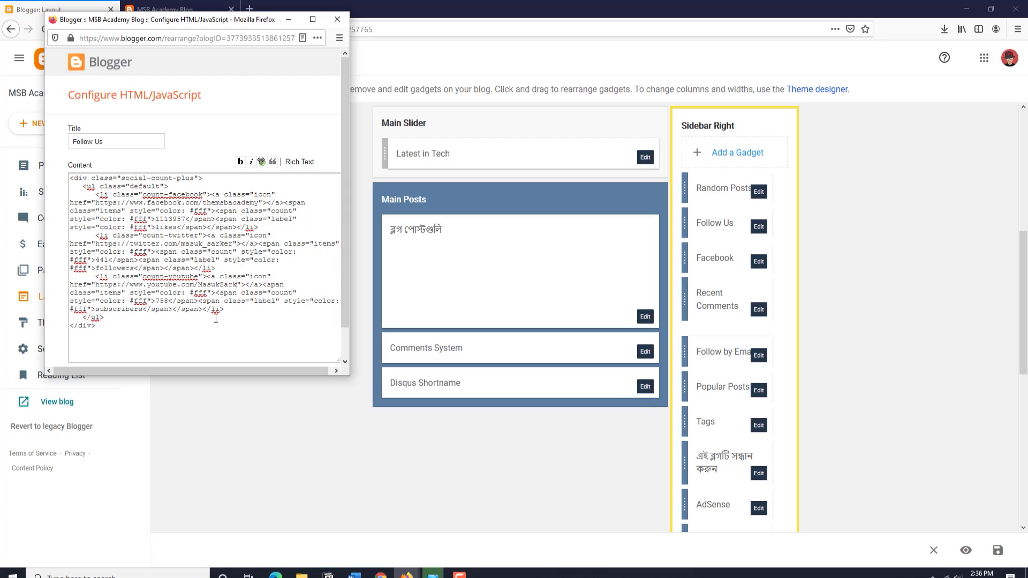
{"action": "type", "text": "ta"}
{"action": "scroll", "coordinate": [199, 235], "scroll_direction": "down", "scroll_amount": 1}
{"action": "left_click", "coordinate": [79, 349]}
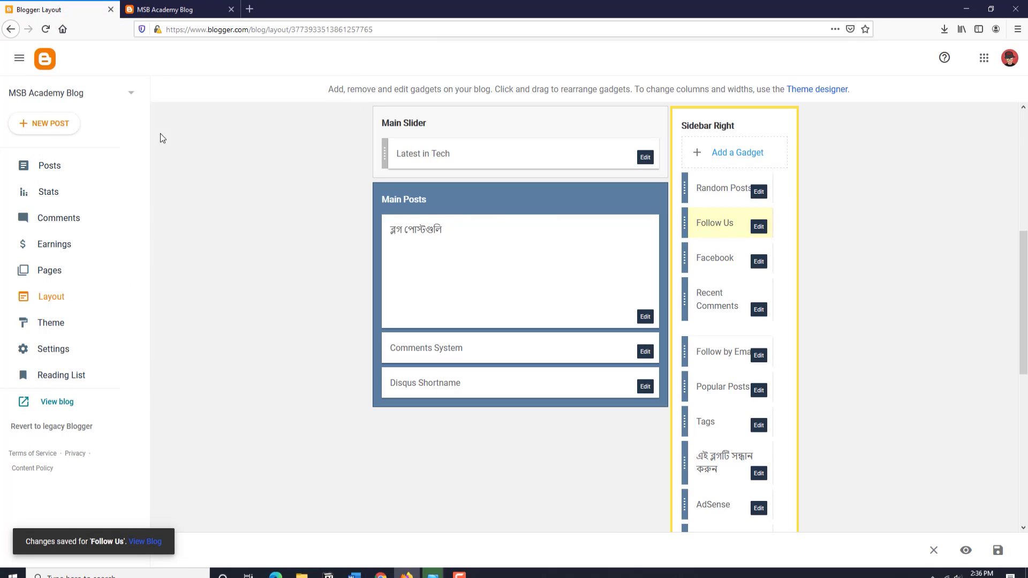
Reload the live blog and test the Follow Us gadget's Facebook and YouTube links
{"action": "left_click", "coordinate": [165, 9]}
{"action": "left_click", "coordinate": [45, 29]}
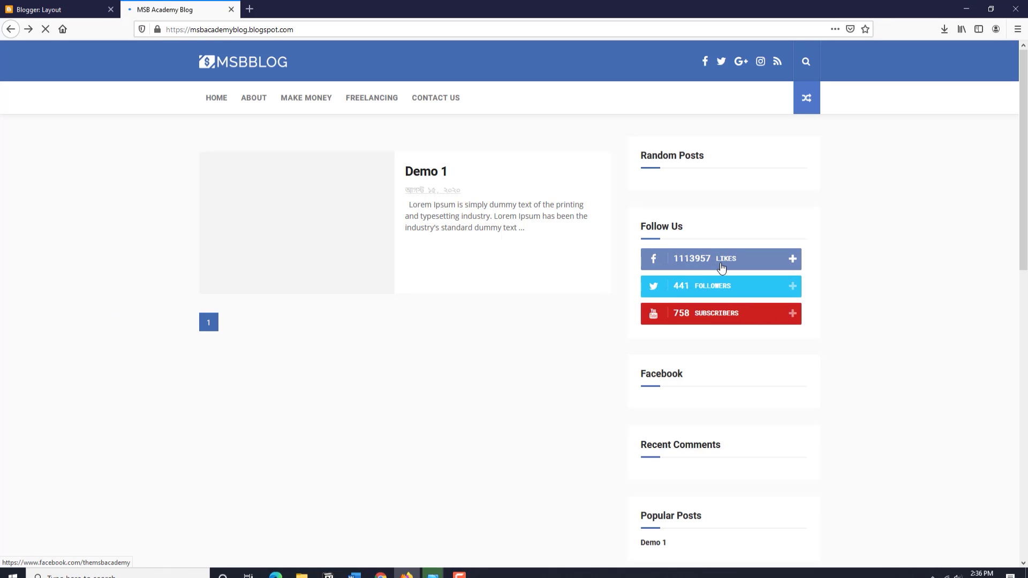
{"action": "left_click", "coordinate": [641, 249]}
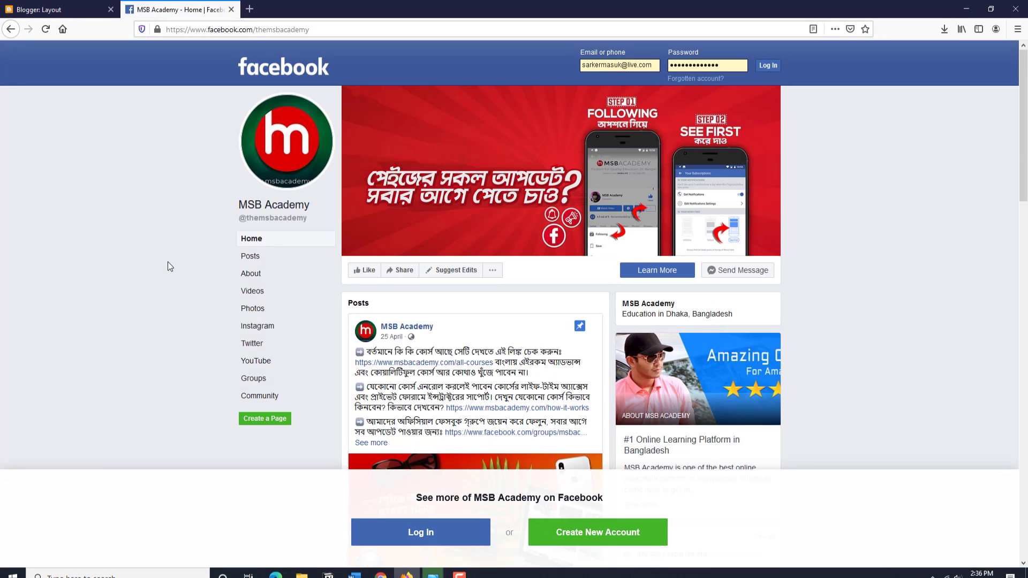
{"action": "left_click", "coordinate": [15, 32]}
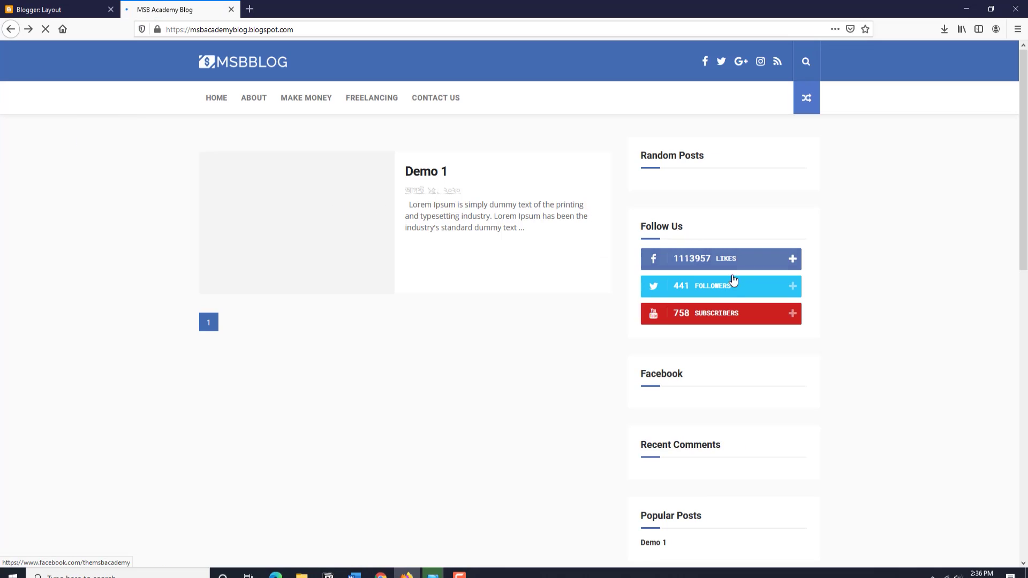
{"action": "left_click", "coordinate": [710, 315]}
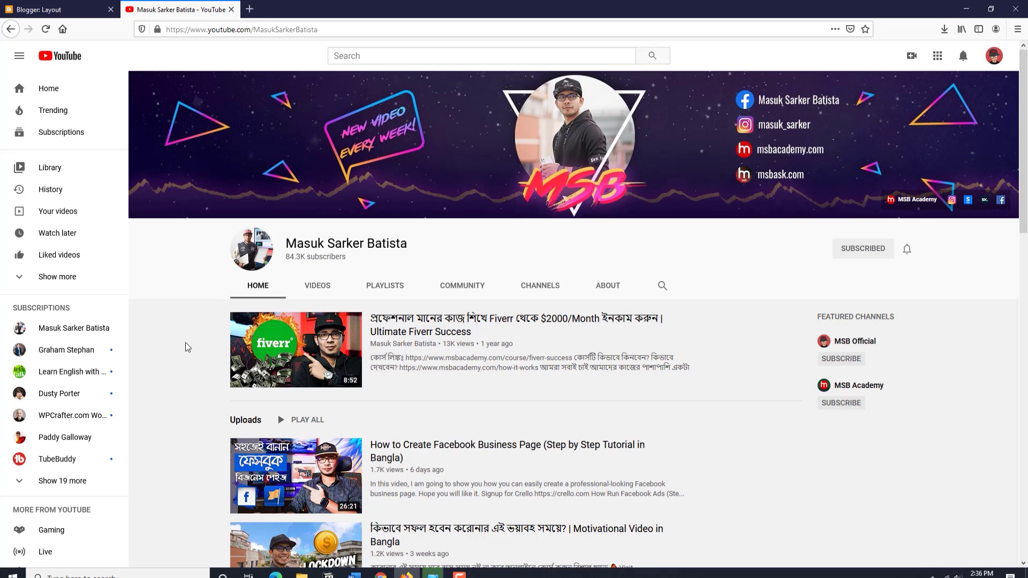
{"action": "left_click", "coordinate": [10, 29]}
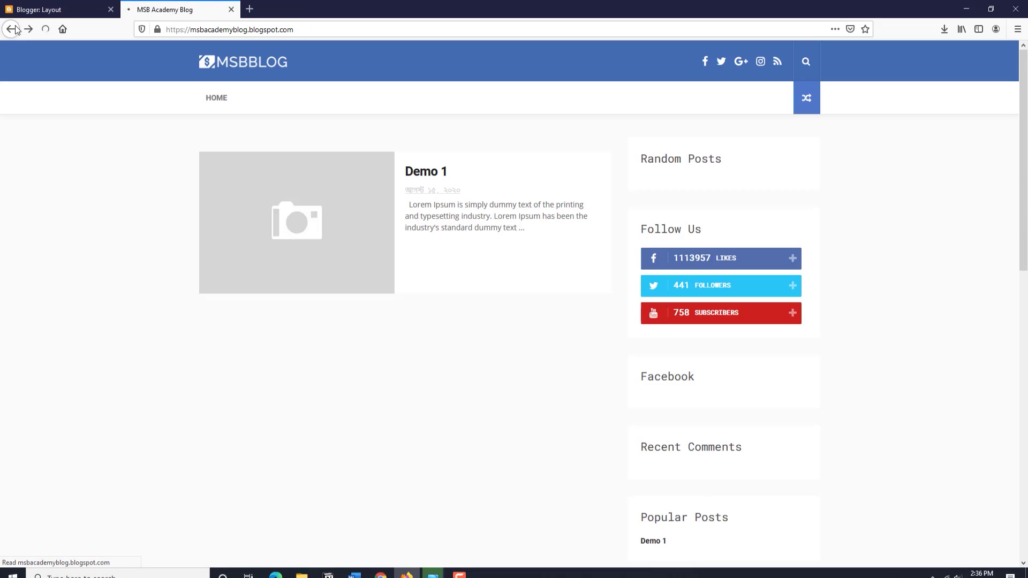
{"action": "left_click", "coordinate": [694, 322]}
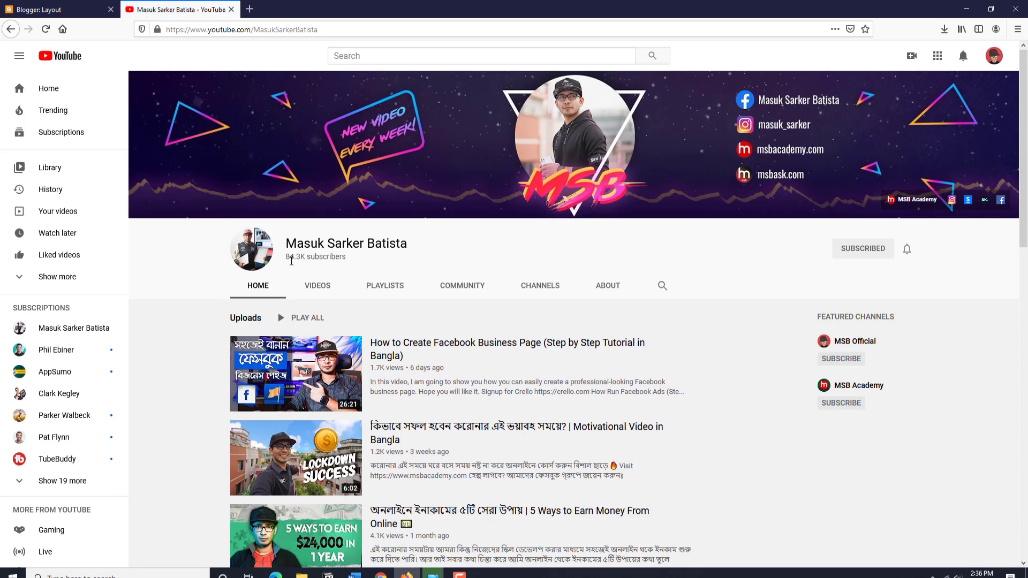
Set the YouTube subscriber count in the Follow Us gadget's HTML to 85010 and save the gadget
{"action": "left_click", "coordinate": [44, 7]}
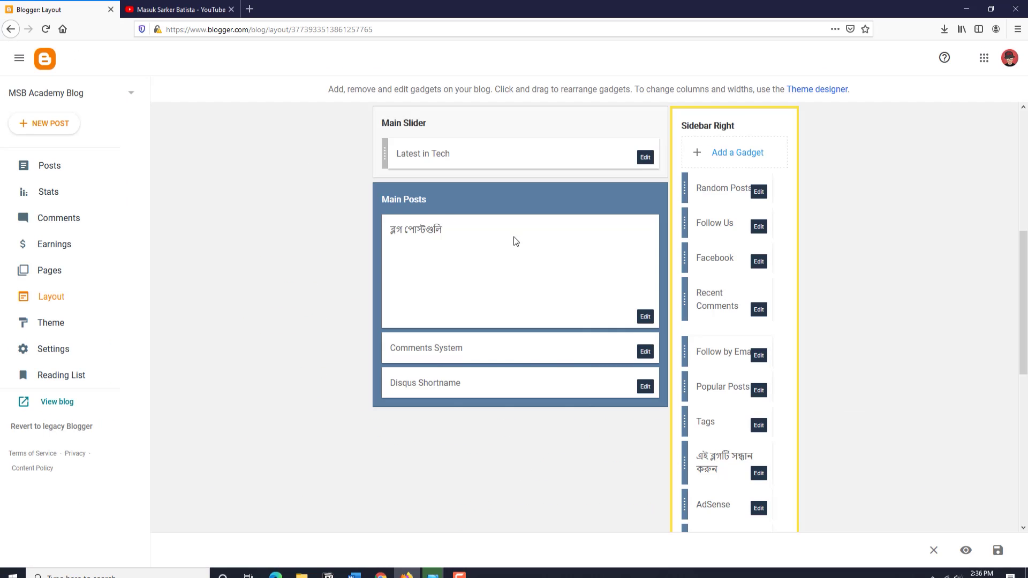
{"action": "left_click", "coordinate": [759, 226]}
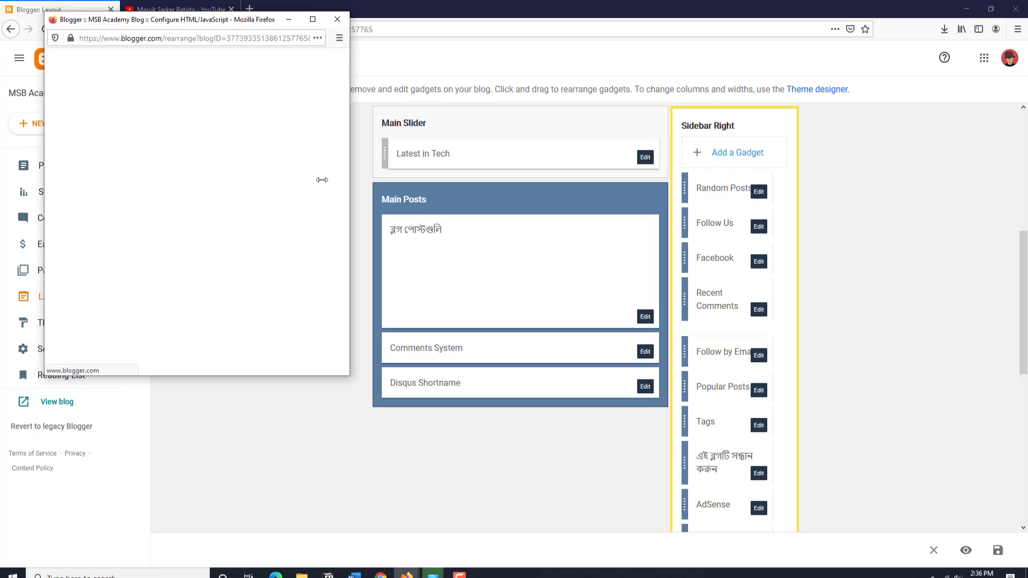
{"action": "left_click_drag", "start_coordinate": [313, 302], "coordinate": [329, 360]}
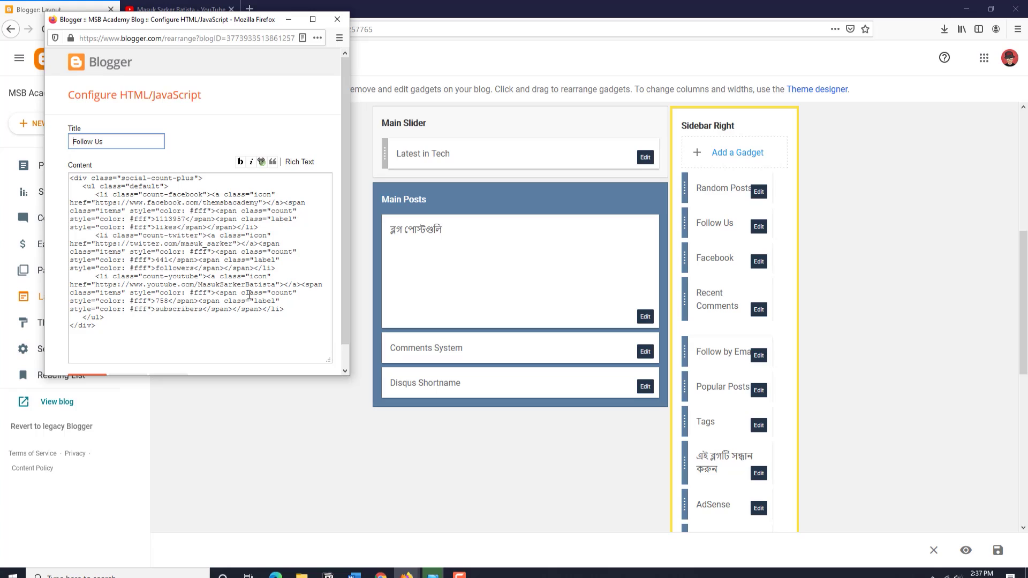
{"action": "left_click", "coordinate": [170, 301]}
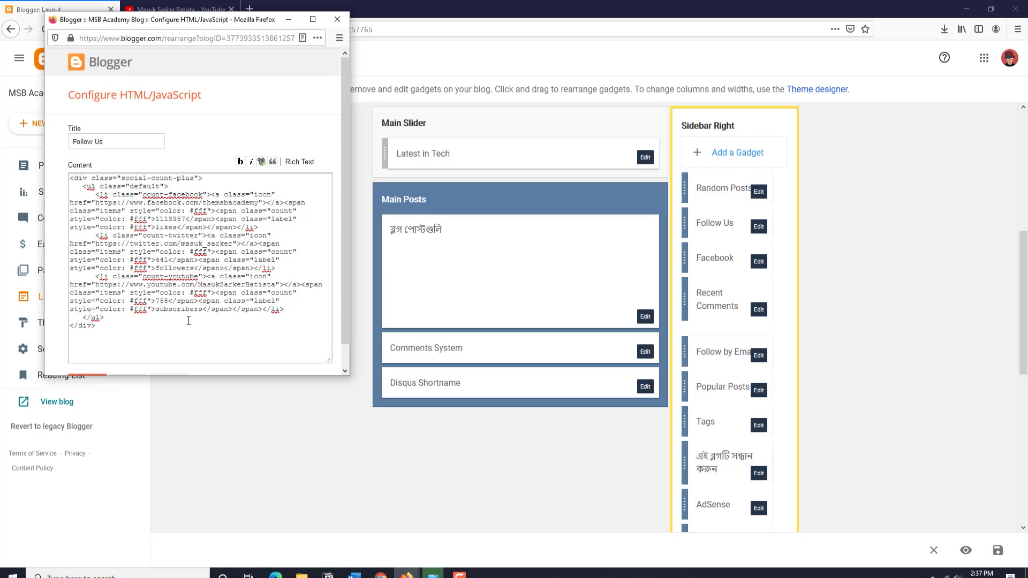
{"action": "key", "text": "BackSpace"}
{"action": "key", "text": "BackSpace"}
{"action": "key", "text": "BackSpace"}
{"action": "type", "text": "85010"}
{"action": "scroll", "coordinate": [102, 337], "scroll_direction": "down", "scroll_amount": 1}
{"action": "left_click", "coordinate": [88, 359]}
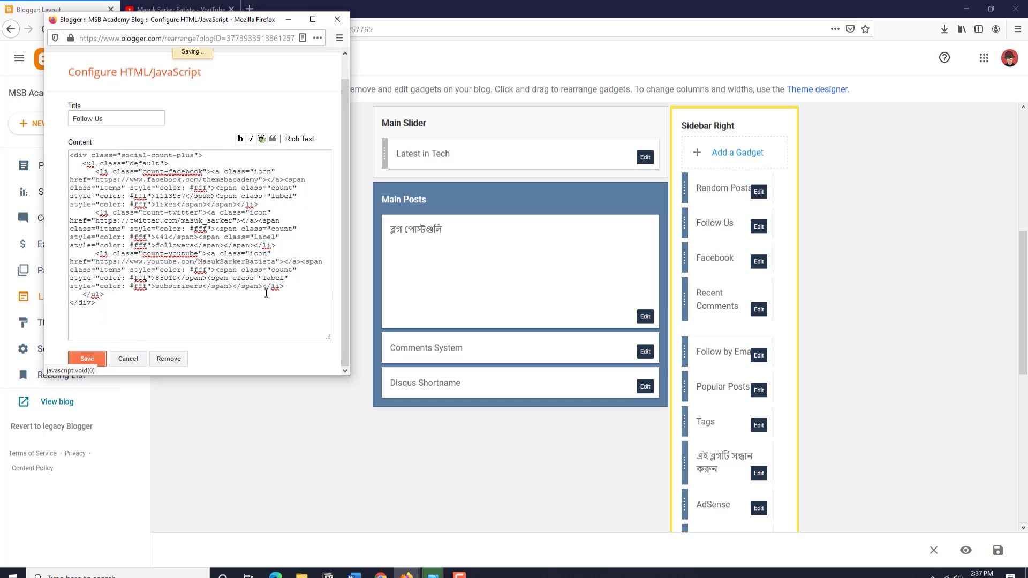
Return to the live blog, reload it and check the Follow Us counts and the Facebook box in the sidebar
{"action": "left_click", "coordinate": [161, 9]}
{"action": "left_click", "coordinate": [10, 29]}
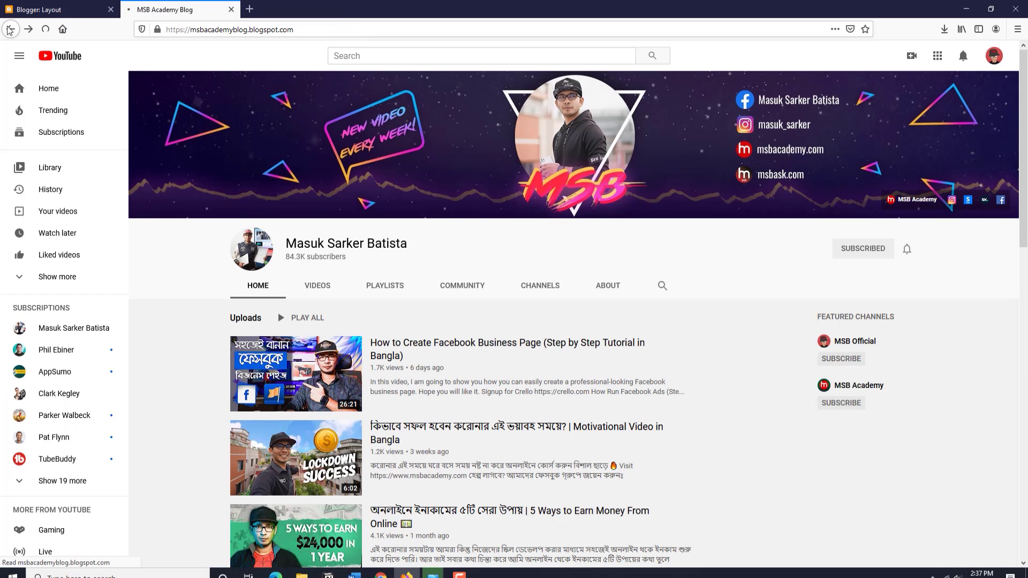
{"action": "left_click", "coordinate": [43, 31]}
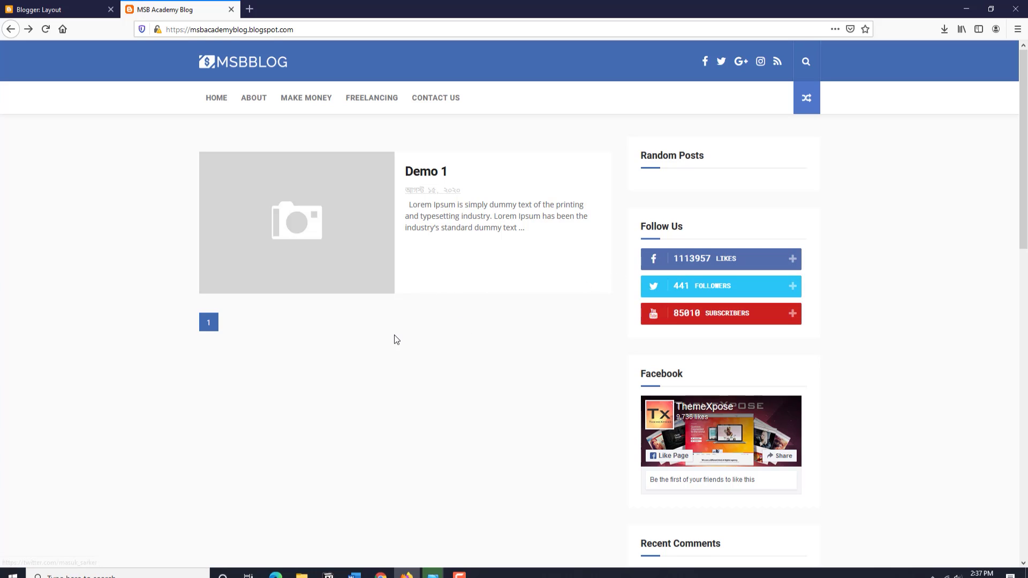
{"action": "scroll", "coordinate": [413, 289], "scroll_direction": "down", "scroll_amount": 2}
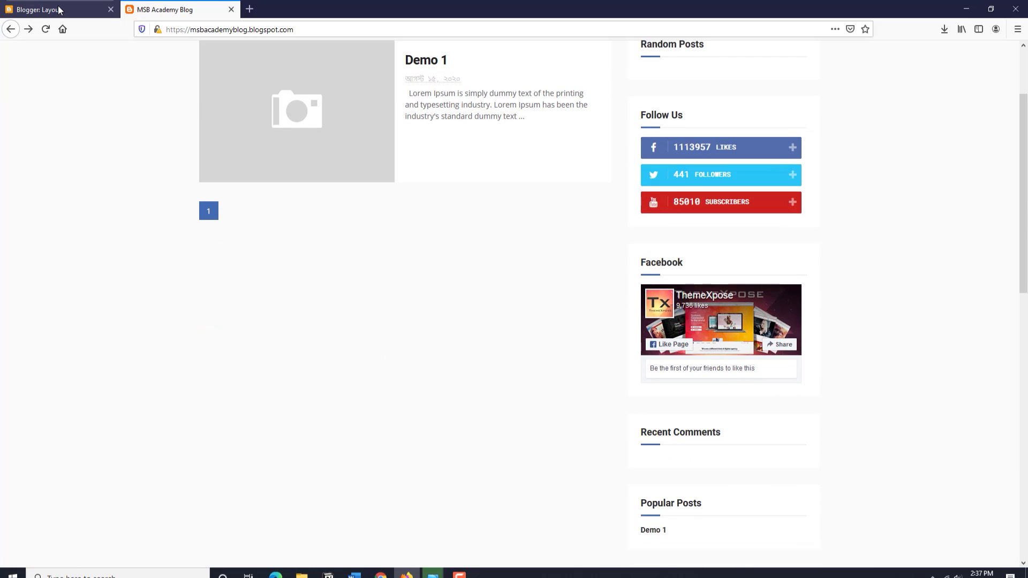
Replace themexpose in the Facebook gadget's page URL with themsbacademy and save the gadget
{"action": "left_click", "coordinate": [90, 16]}
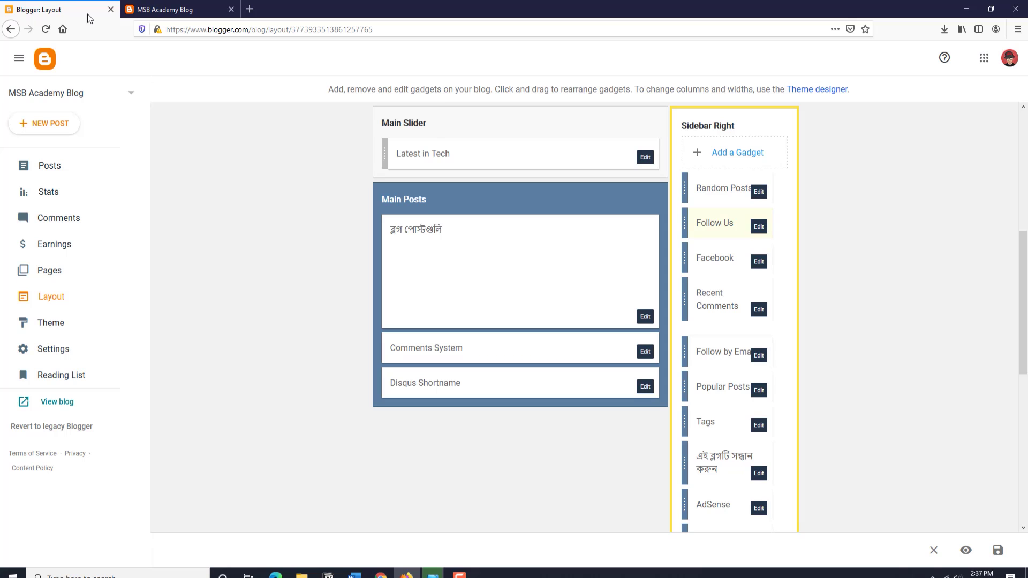
{"action": "left_click", "coordinate": [763, 265]}
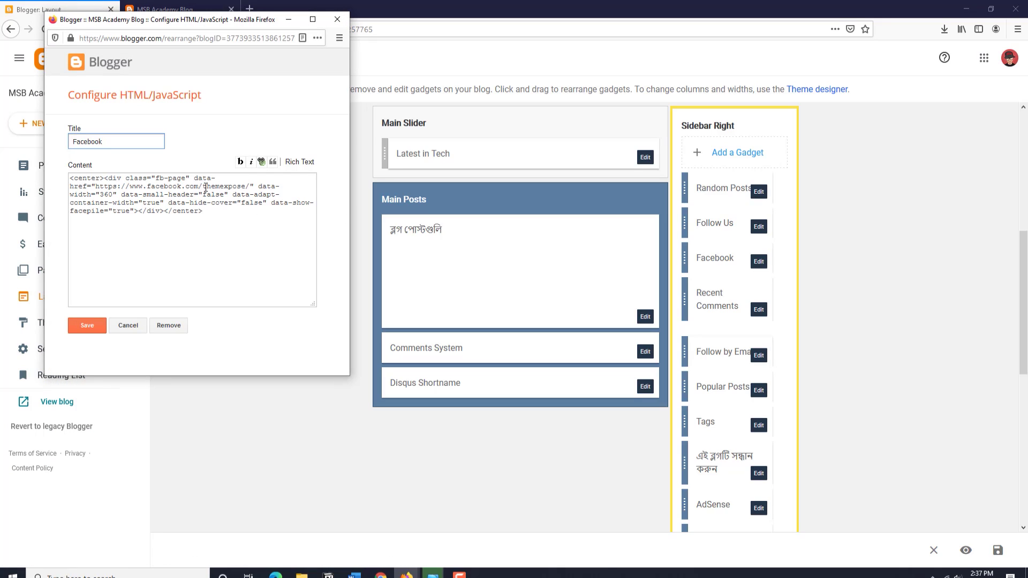
{"action": "left_click_drag", "start_coordinate": [203, 186], "coordinate": [245, 186]}
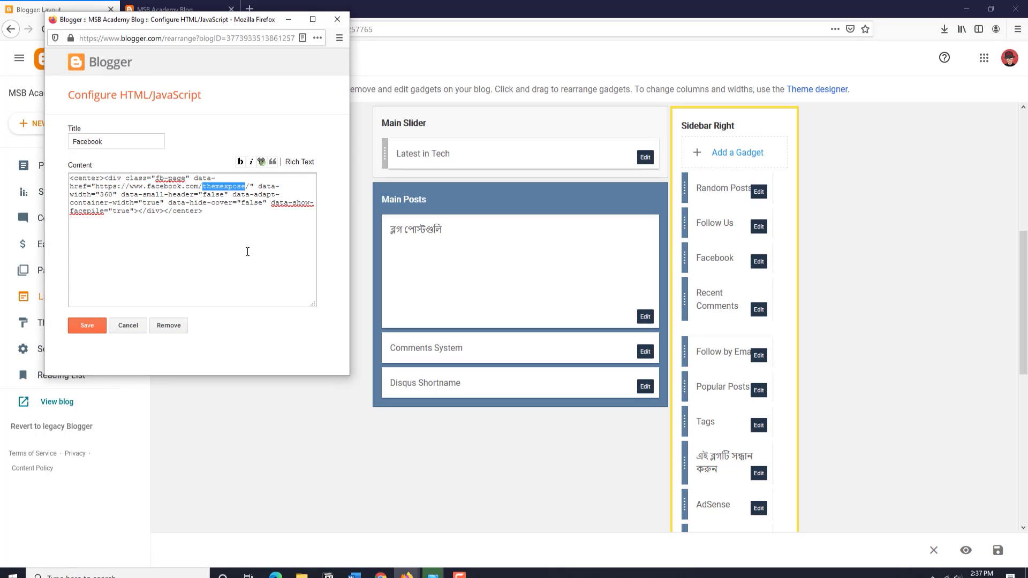
{"action": "type", "text": "t"}
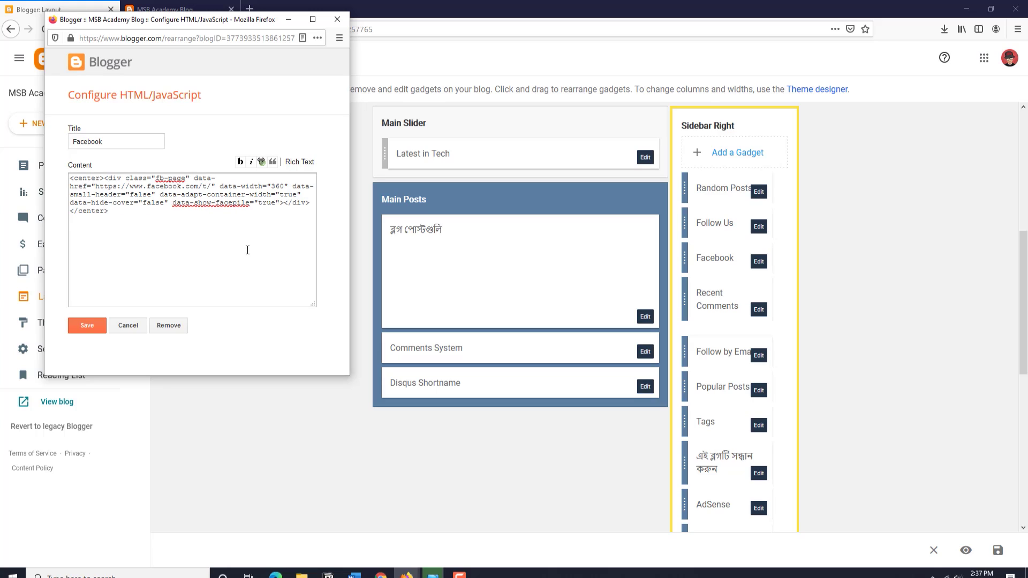
{"action": "type", "text": "hemsbacademy"}
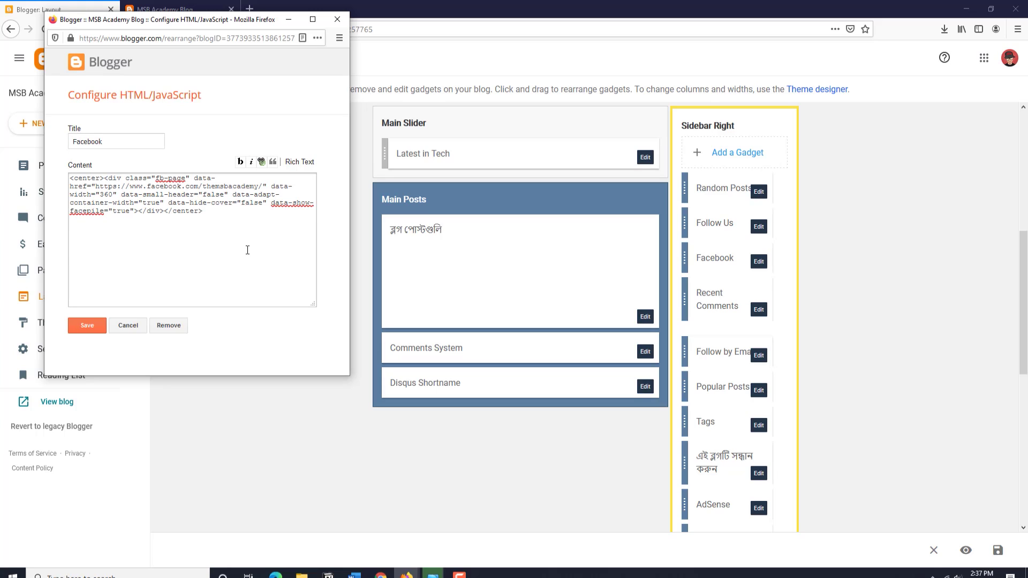
{"action": "left_click", "coordinate": [93, 325]}
Reload the live blog and review the Facebook box and the rest of the sidebar
{"action": "left_click", "coordinate": [160, 7]}
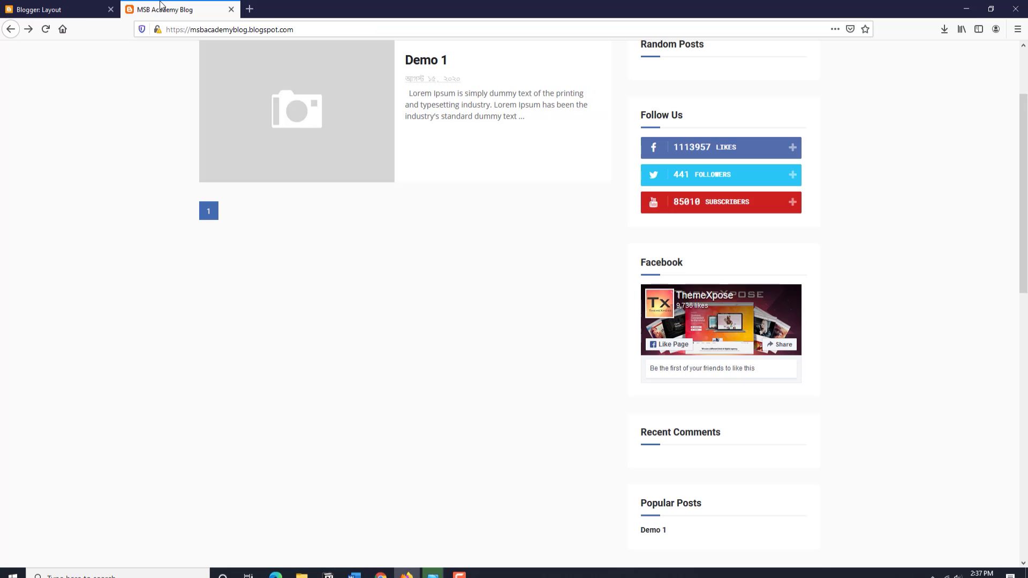
{"action": "left_click", "coordinate": [46, 29]}
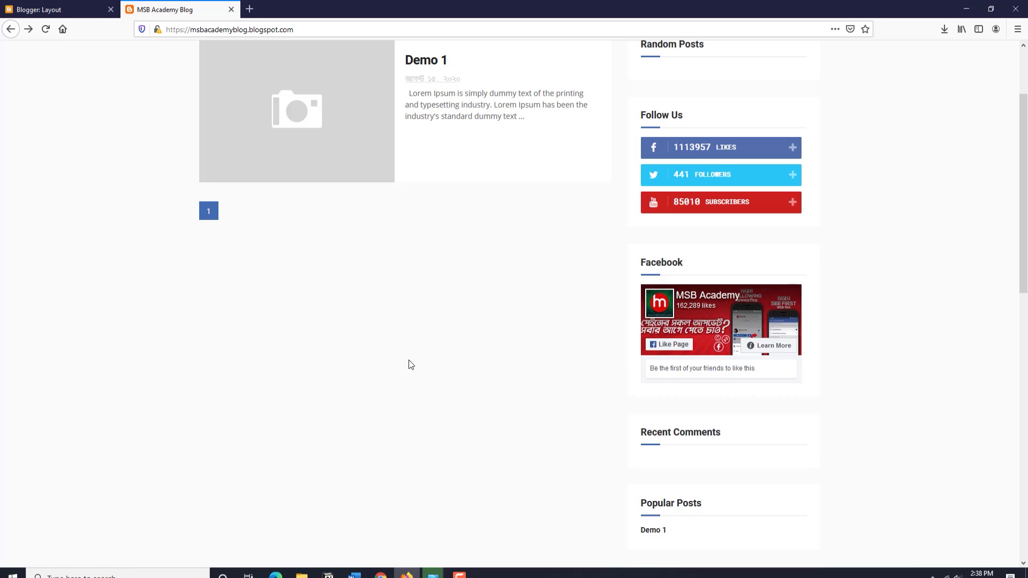
{"action": "scroll", "coordinate": [410, 359], "scroll_direction": "down", "scroll_amount": 3}
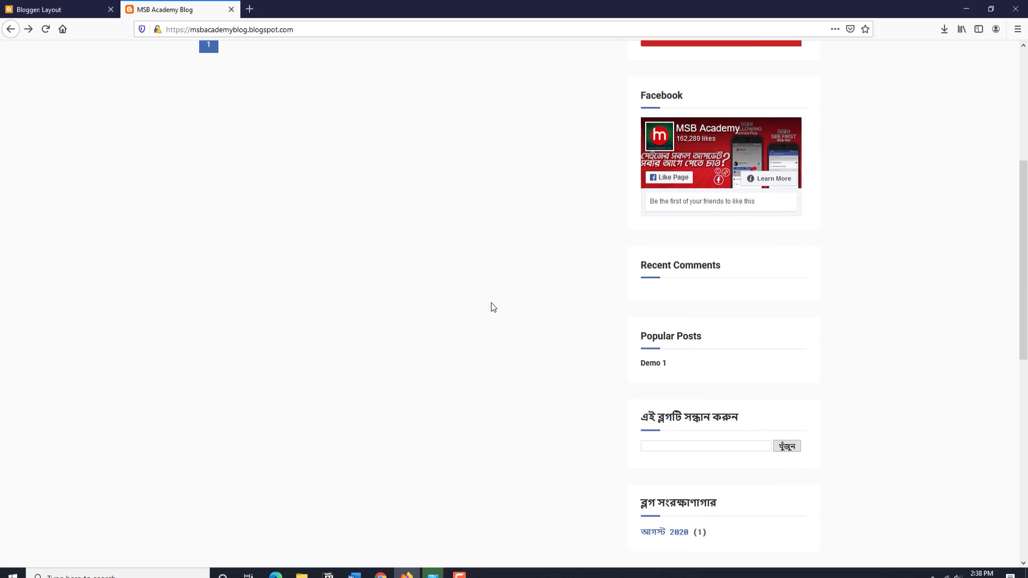
{"action": "scroll", "coordinate": [214, 291], "scroll_direction": "up", "scroll_amount": 5}
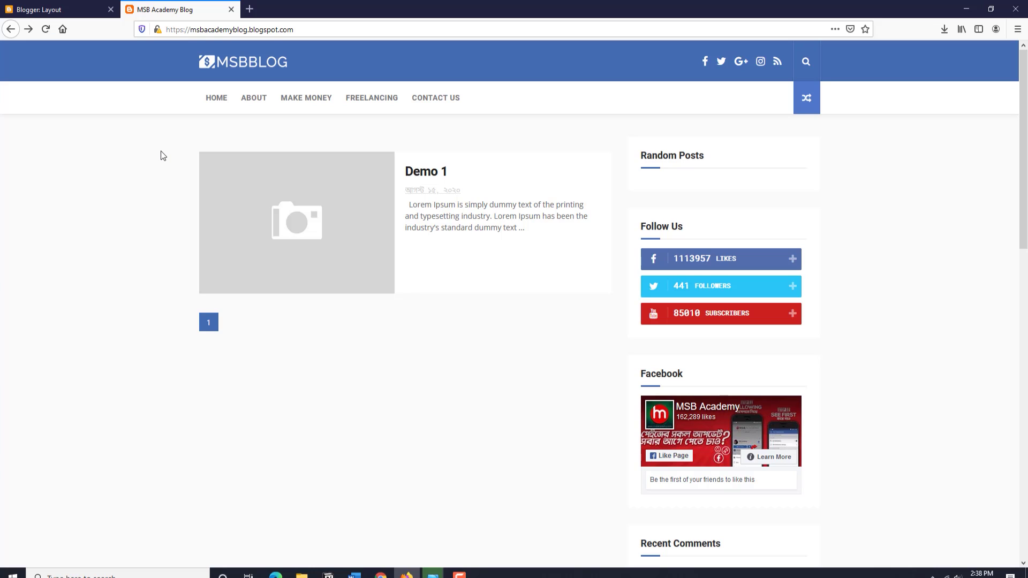
{"action": "scroll", "coordinate": [140, 221], "scroll_direction": "down", "scroll_amount": 3}
{"action": "scroll", "coordinate": [135, 243], "scroll_direction": "up", "scroll_amount": 3}
View the Demo 1 post with its comment form and sidebar, and return to the blog's home page
{"action": "left_click", "coordinate": [230, 197]}
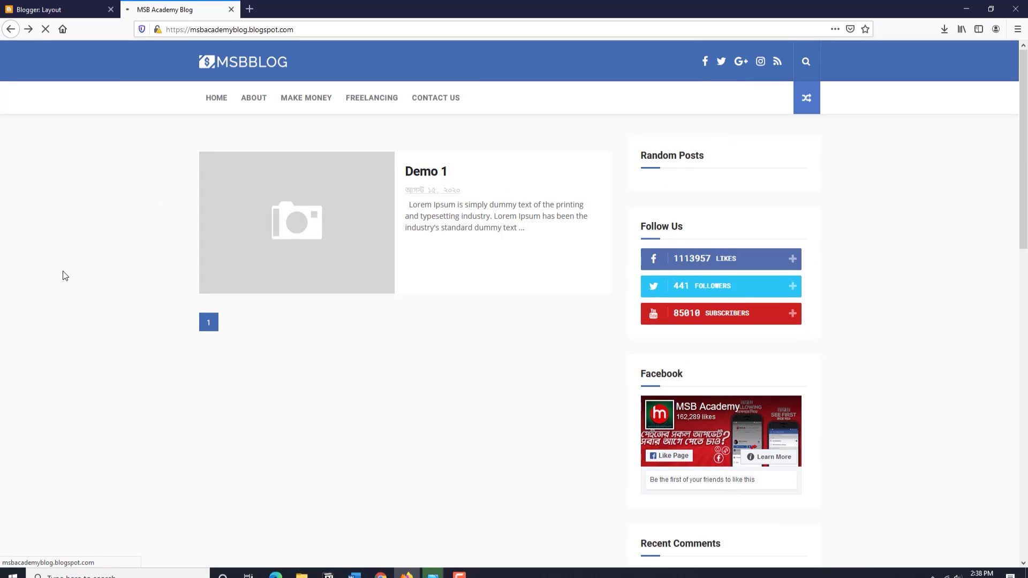
{"action": "scroll", "coordinate": [66, 273], "scroll_direction": "down", "scroll_amount": 10}
{"action": "scroll", "coordinate": [126, 262], "scroll_direction": "up", "scroll_amount": 1}
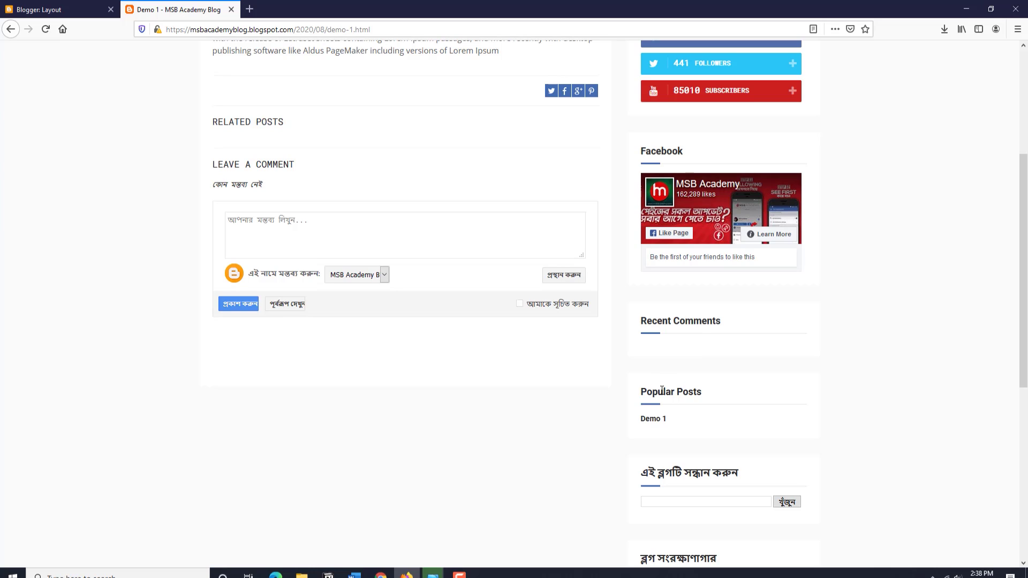
{"action": "scroll", "coordinate": [133, 340], "scroll_direction": "up", "scroll_amount": 4}
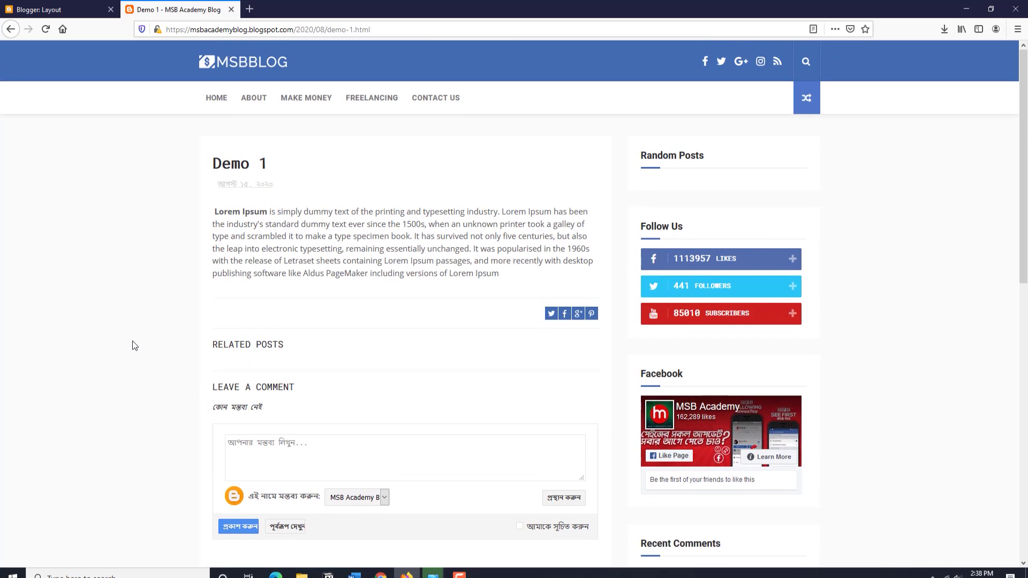
{"action": "left_click", "coordinate": [218, 98]}
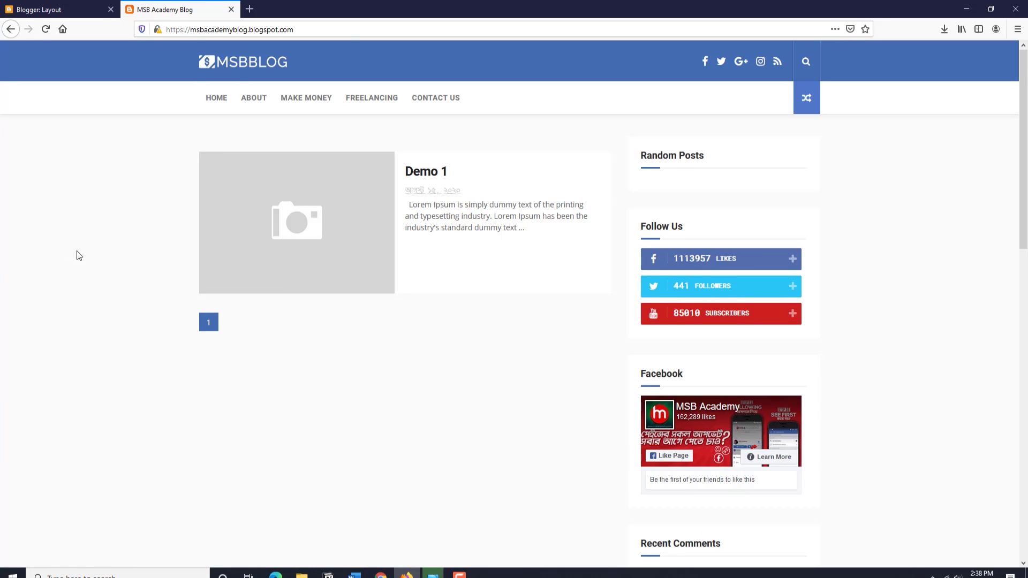
View the blog's Stats page in Blogger and return to the live blog
{"action": "left_click", "coordinate": [59, 10]}
{"action": "left_click", "coordinate": [60, 197]}
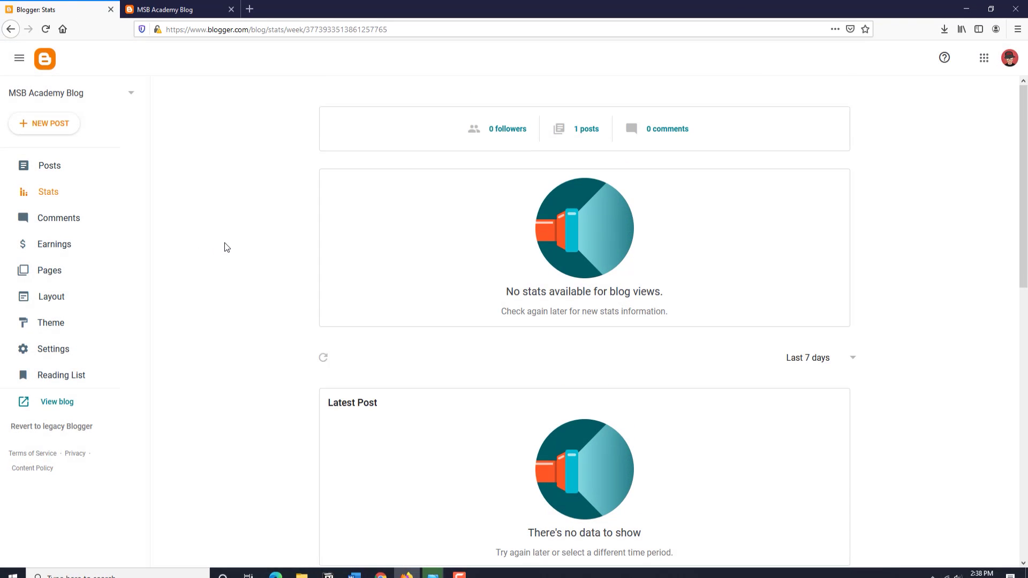
{"action": "left_click", "coordinate": [160, 10]}
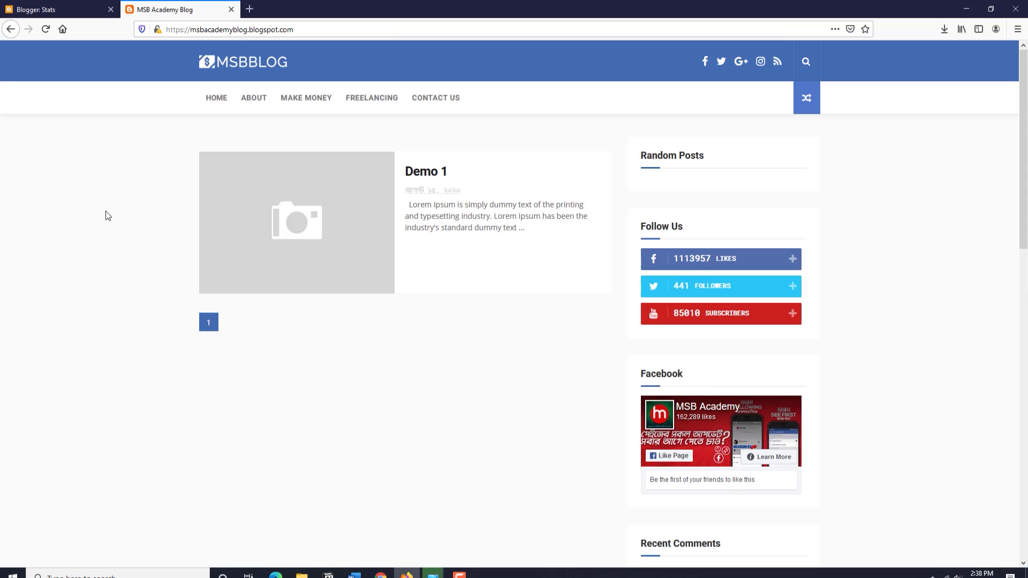
Compare the sidebar gadgets in the Blogger layout with the sidebar on the live blog
{"action": "left_click", "coordinate": [64, 10]}
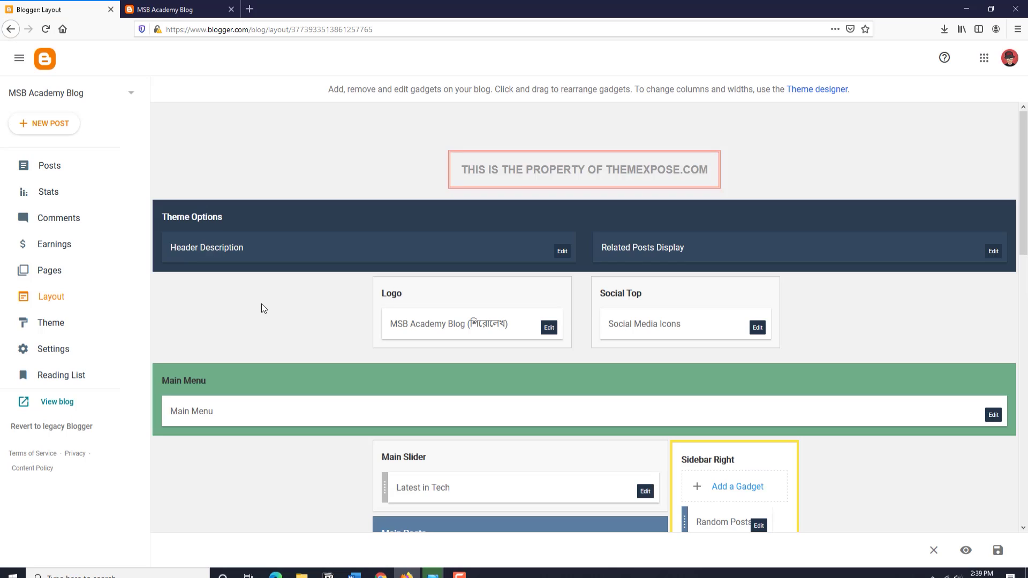
{"action": "scroll", "coordinate": [262, 303], "scroll_direction": "down", "scroll_amount": 3}
{"action": "left_click", "coordinate": [147, 12]}
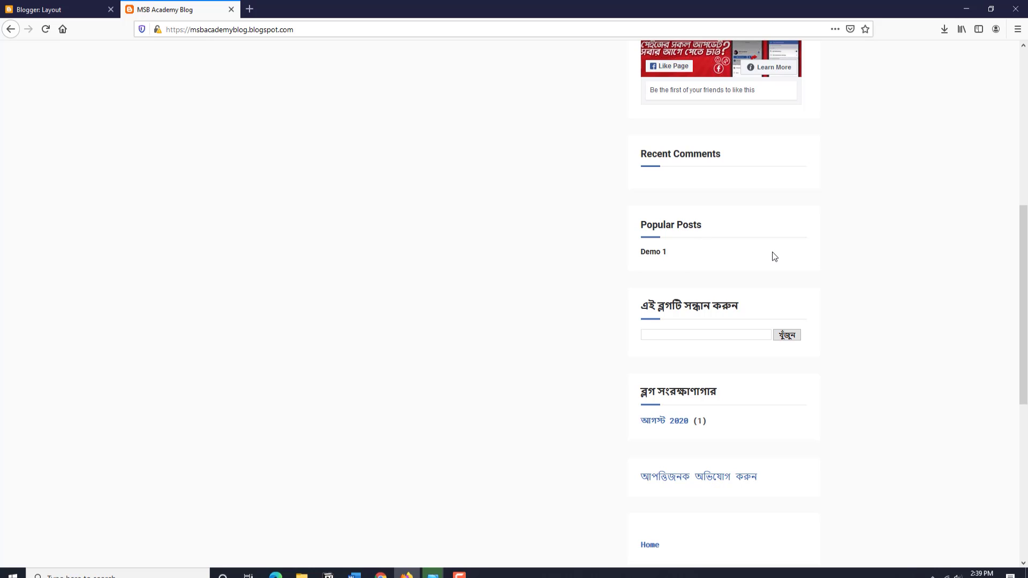
Review the live blog's sidebar from Random Posts down to the blog search box and archive
{"action": "scroll", "coordinate": [57, 262], "scroll_direction": "up", "scroll_amount": 6}
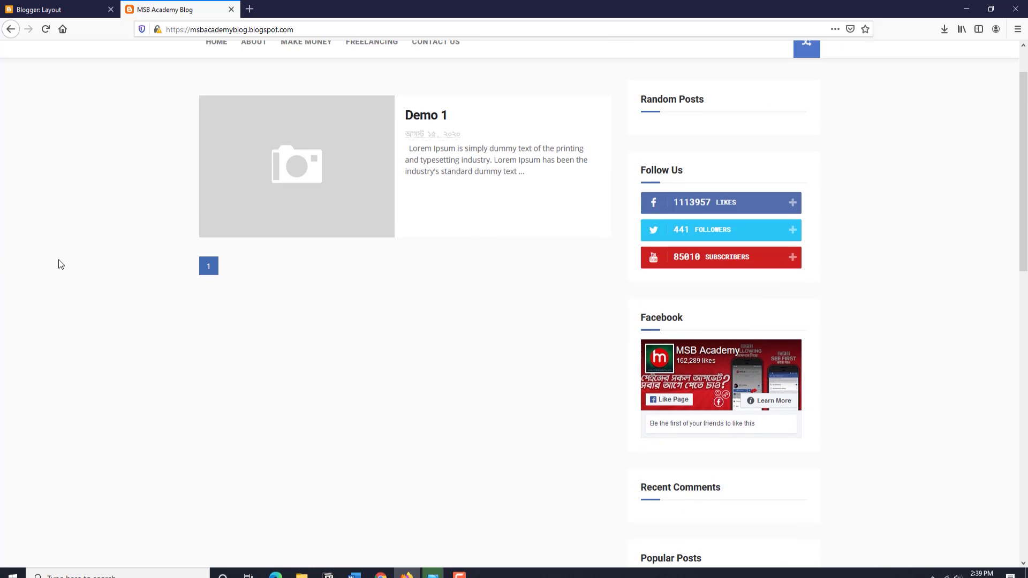
{"action": "scroll", "coordinate": [61, 256], "scroll_direction": "up", "scroll_amount": 1}
{"action": "scroll", "coordinate": [61, 256], "scroll_direction": "down", "scroll_amount": 7}
{"action": "scroll", "coordinate": [61, 257], "scroll_direction": "up", "scroll_amount": 7}
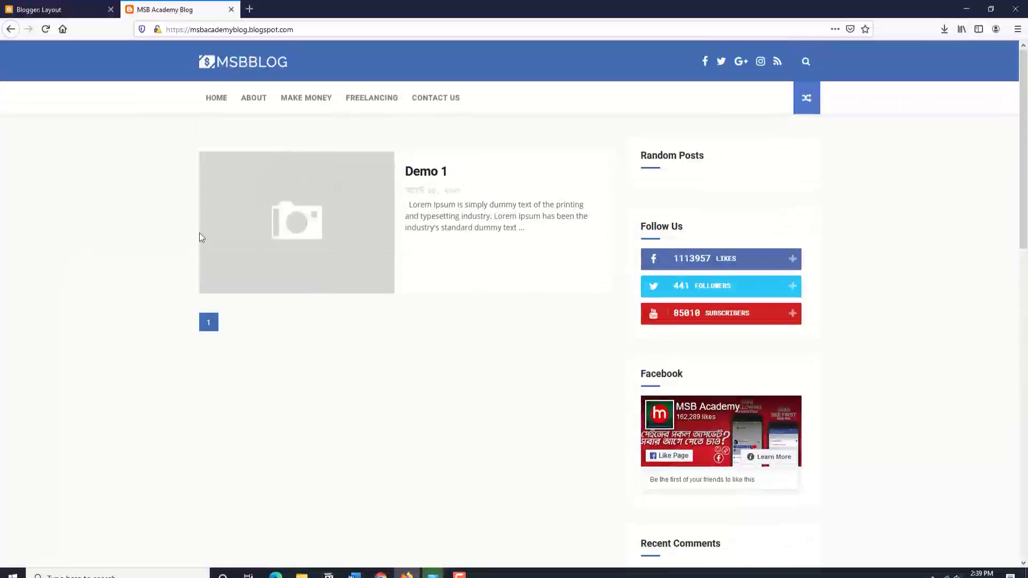
{"action": "scroll", "coordinate": [93, 255], "scroll_direction": "down", "scroll_amount": 5}
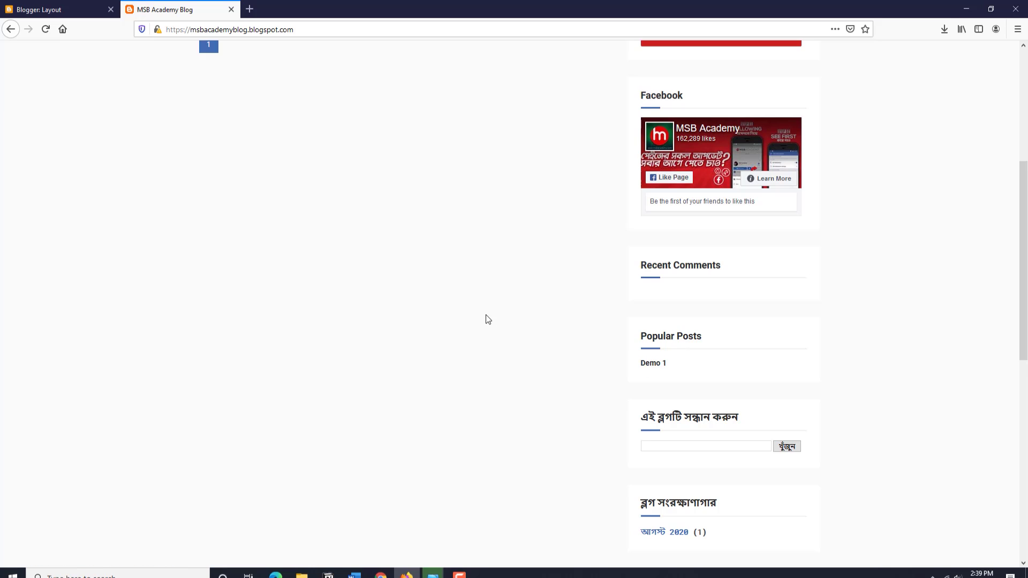
{"action": "scroll", "coordinate": [633, 411], "scroll_direction": "down", "scroll_amount": 1}
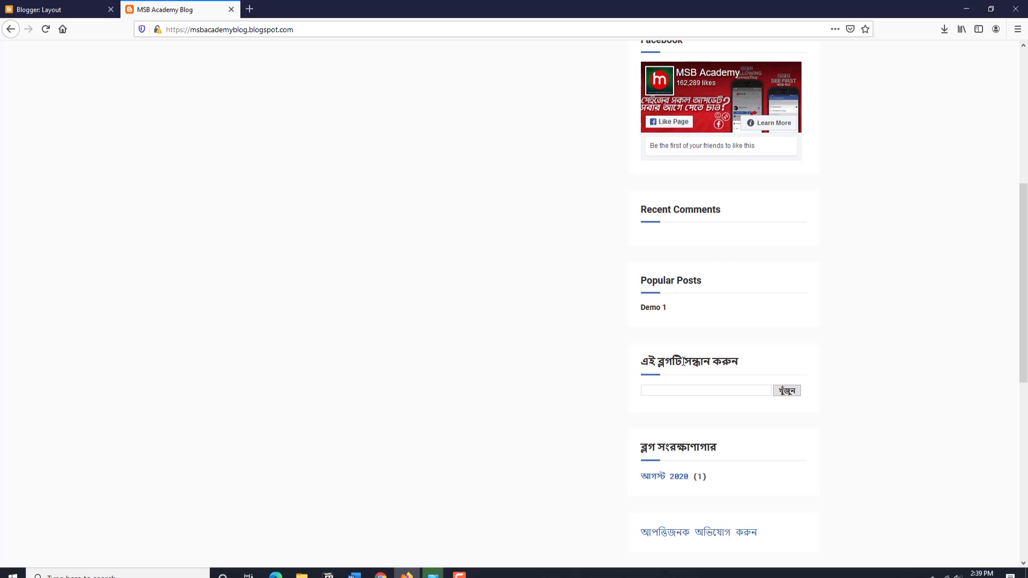
{"action": "scroll", "coordinate": [609, 369], "scroll_direction": "up", "scroll_amount": 6}
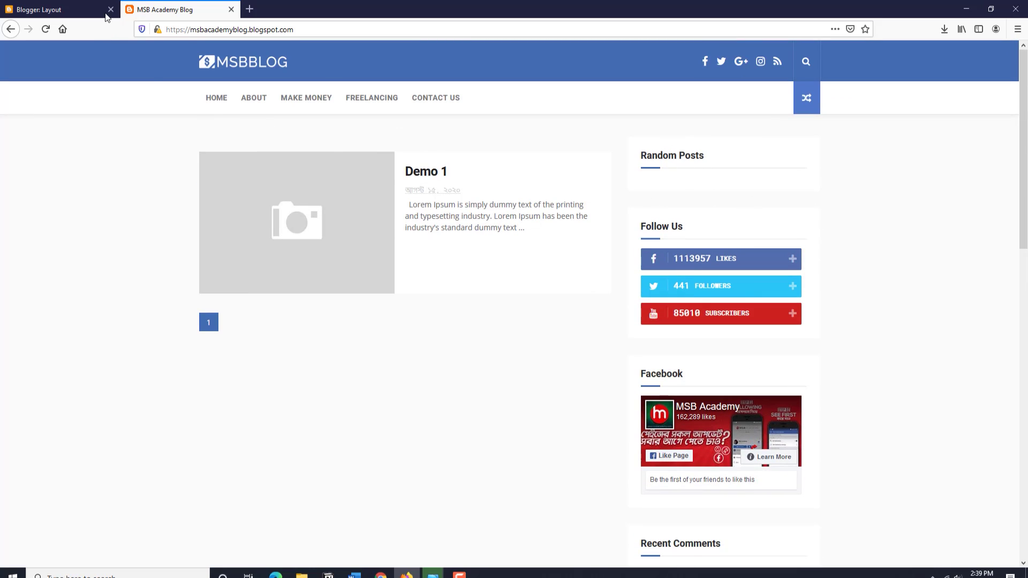
In the Blogger layout, move the search gadget "এই ব্লগটি সন্ধান করুন" to the top of Sidebar Right, above Random Posts
{"action": "left_click", "coordinate": [80, 13]}
{"action": "scroll", "coordinate": [653, 270], "scroll_direction": "down", "scroll_amount": 6}
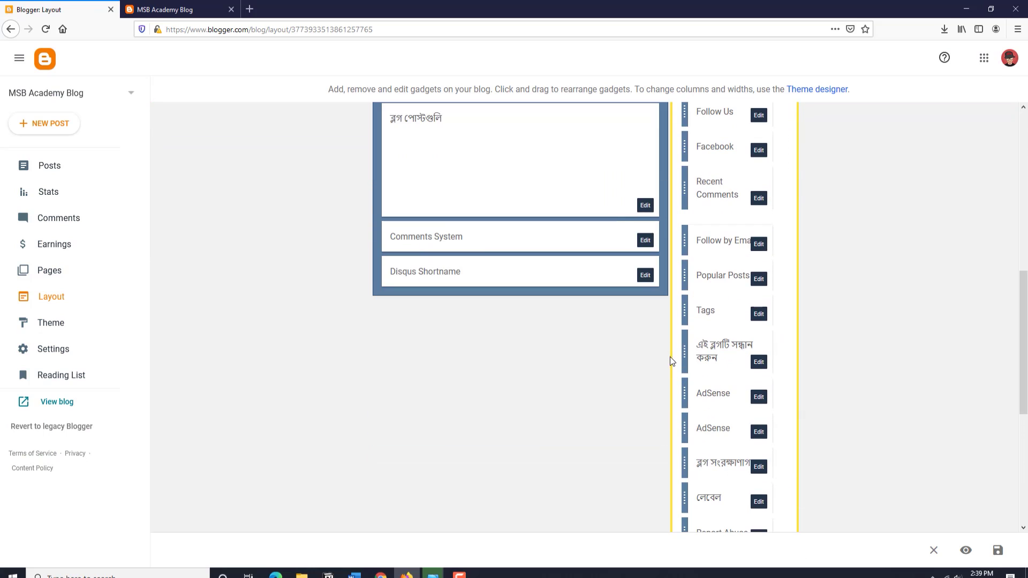
{"action": "scroll", "coordinate": [679, 380], "scroll_direction": "up", "scroll_amount": 2}
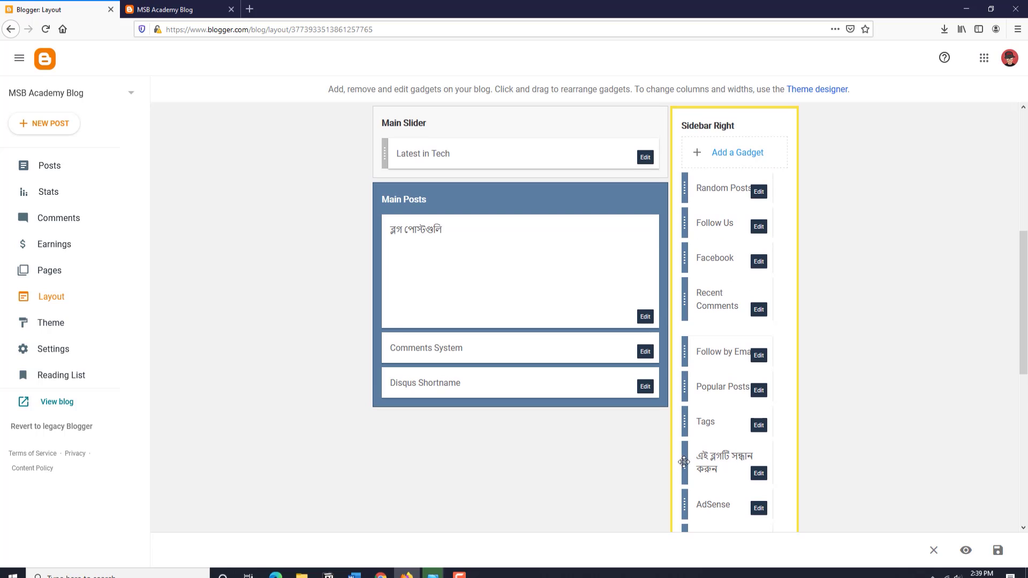
{"action": "left_click_drag", "start_coordinate": [684, 462], "coordinate": [685, 171]}
Reload the live blog and check the order of the sidebar gadgets
{"action": "left_click", "coordinate": [166, 9]}
{"action": "left_click", "coordinate": [46, 31]}
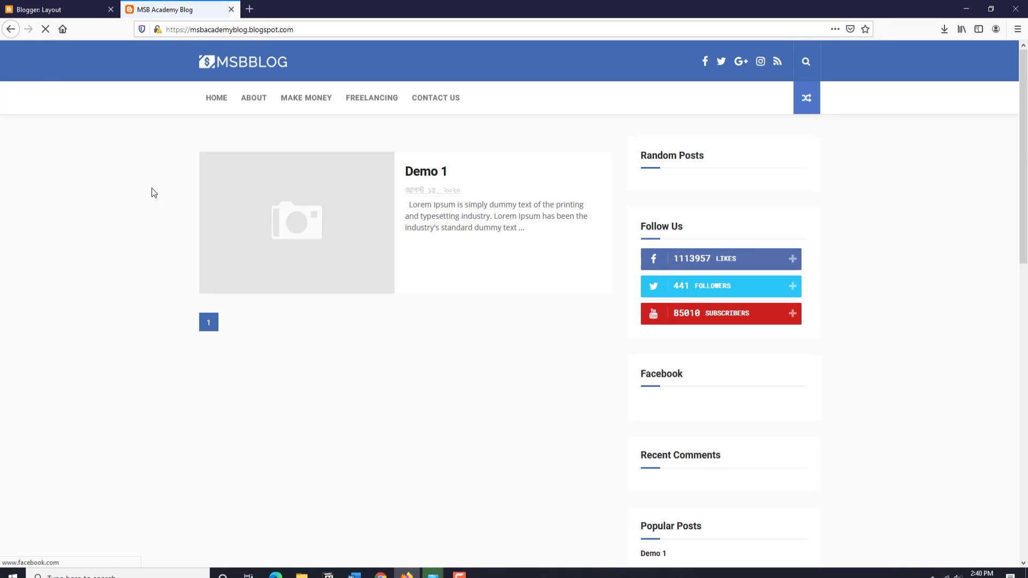
{"action": "scroll", "coordinate": [149, 268], "scroll_direction": "down", "scroll_amount": 2}
{"action": "scroll", "coordinate": [150, 268], "scroll_direction": "down", "scroll_amount": 3}
{"action": "scroll", "coordinate": [150, 268], "scroll_direction": "up", "scroll_amount": 5}
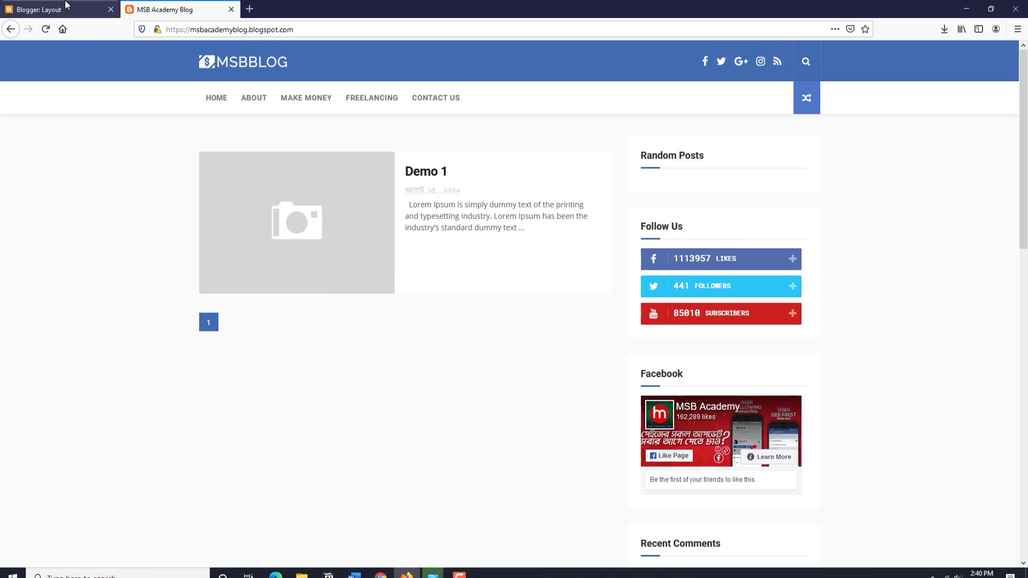
Return to the Blogger layout, check the gadget arrangement and save it
{"action": "left_click", "coordinate": [67, 8]}
{"action": "scroll", "coordinate": [312, 333], "scroll_direction": "down", "scroll_amount": 1}
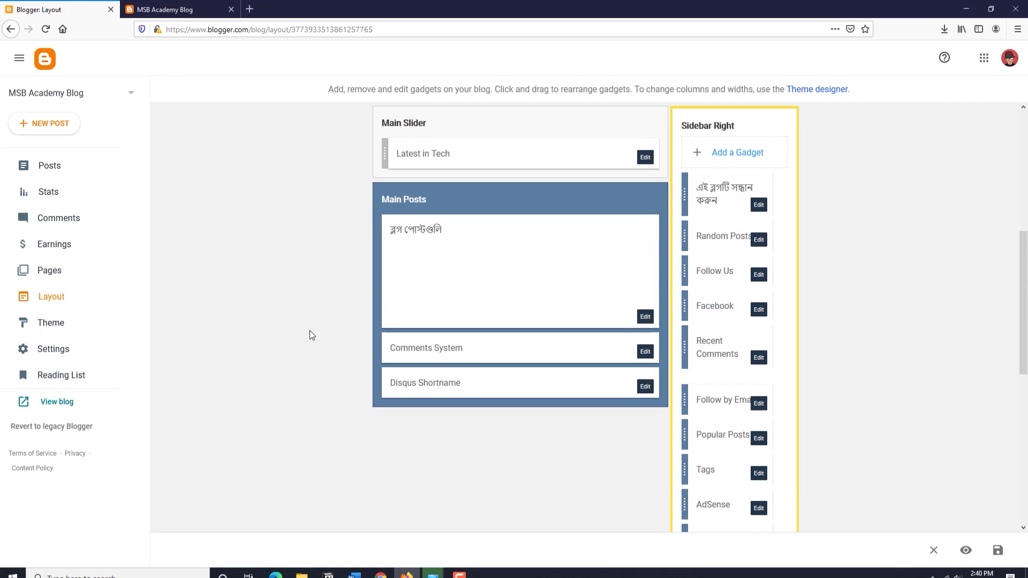
{"action": "scroll", "coordinate": [310, 334], "scroll_direction": "down", "scroll_amount": 6}
{"action": "scroll", "coordinate": [308, 339], "scroll_direction": "up", "scroll_amount": 4}
{"action": "scroll", "coordinate": [307, 335], "scroll_direction": "up", "scroll_amount": 7}
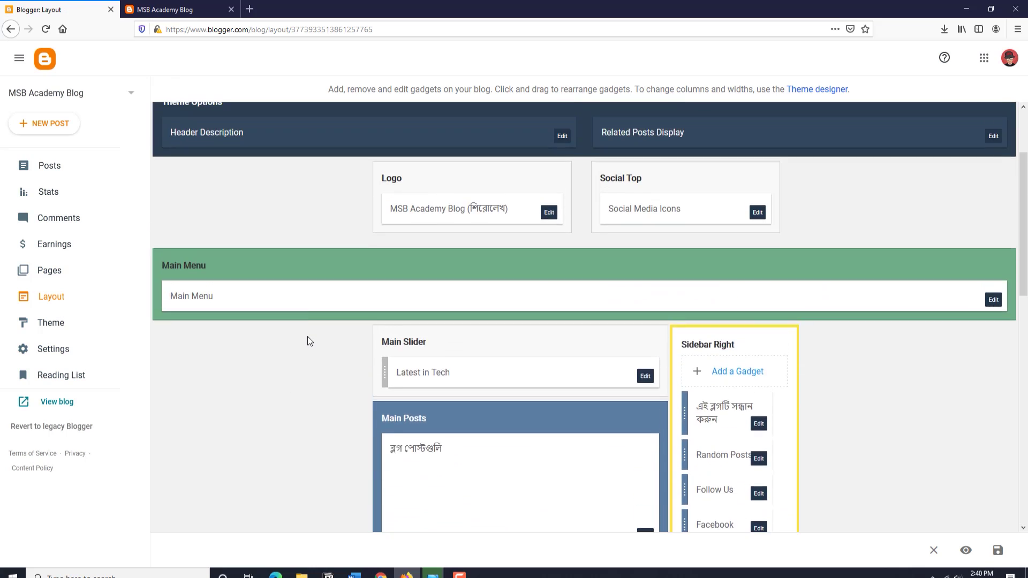
{"action": "scroll", "coordinate": [307, 337], "scroll_direction": "down", "scroll_amount": 4}
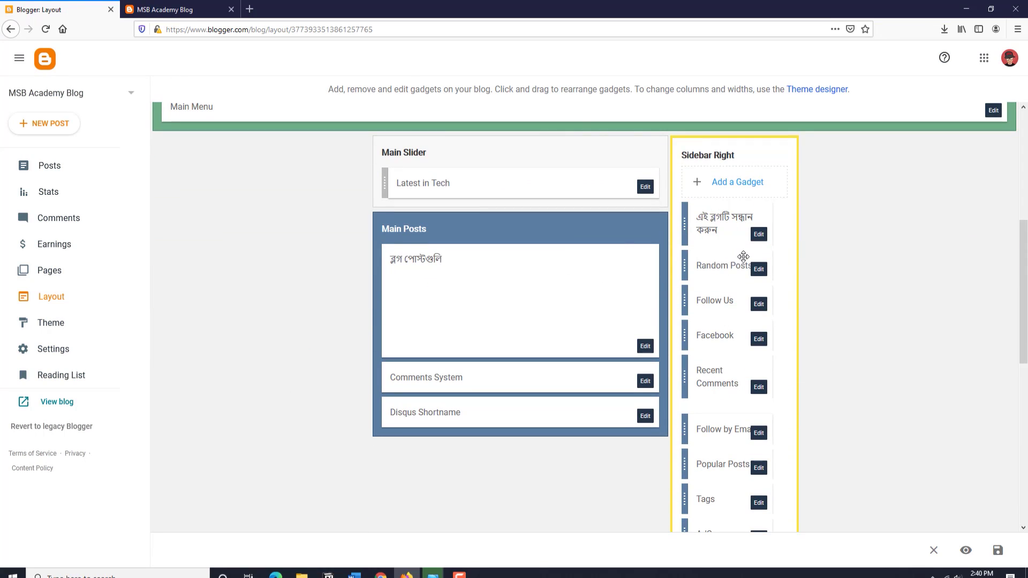
{"action": "left_click", "coordinate": [997, 550]}
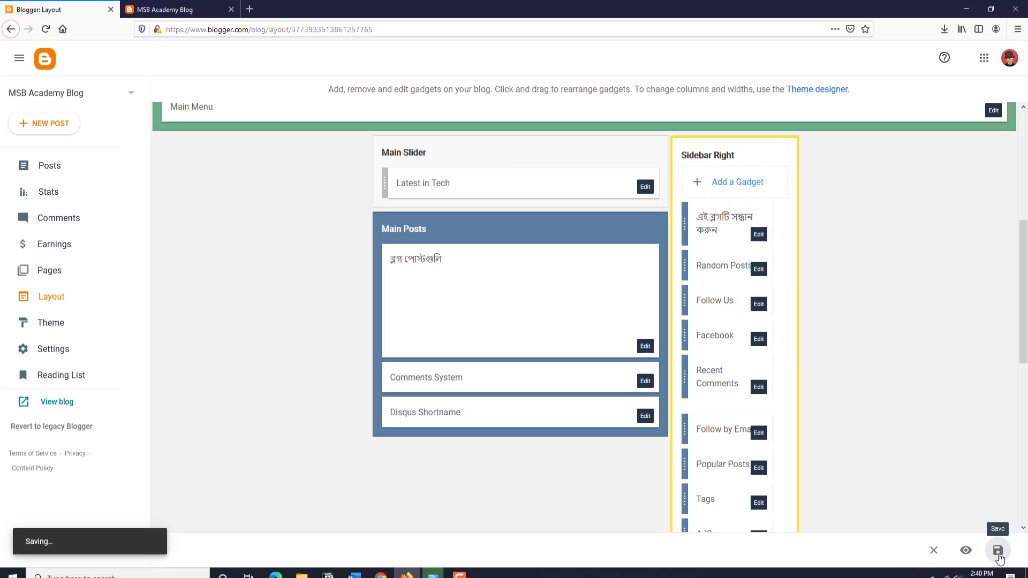
Reload the live blog and check the search box's position and the remaining sidebar gadgets
{"action": "left_click", "coordinate": [170, 10]}
{"action": "left_click", "coordinate": [47, 30]}
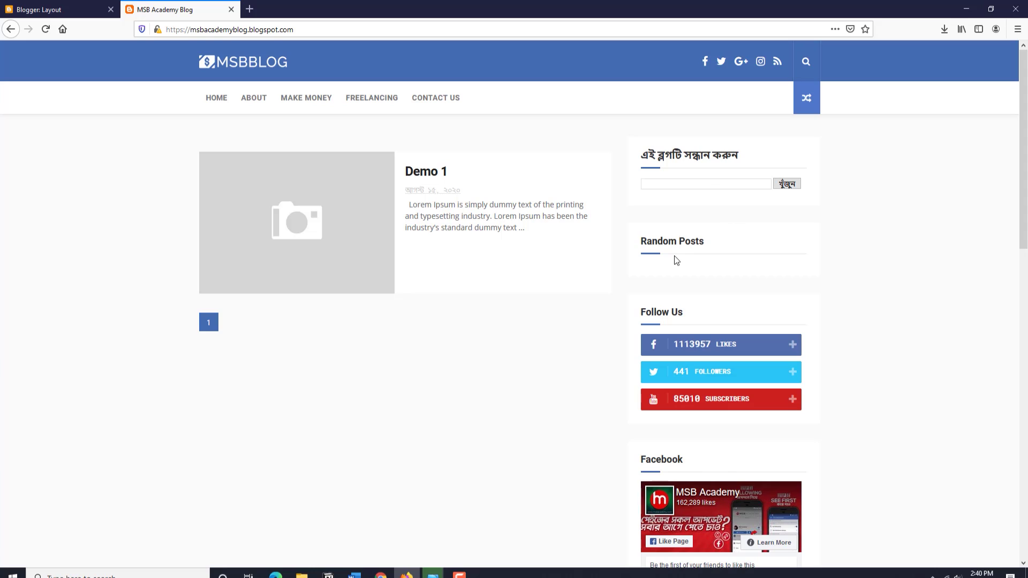
{"action": "scroll", "coordinate": [642, 203], "scroll_direction": "down", "scroll_amount": 2}
{"action": "scroll", "coordinate": [625, 295], "scroll_direction": "down", "scroll_amount": 4}
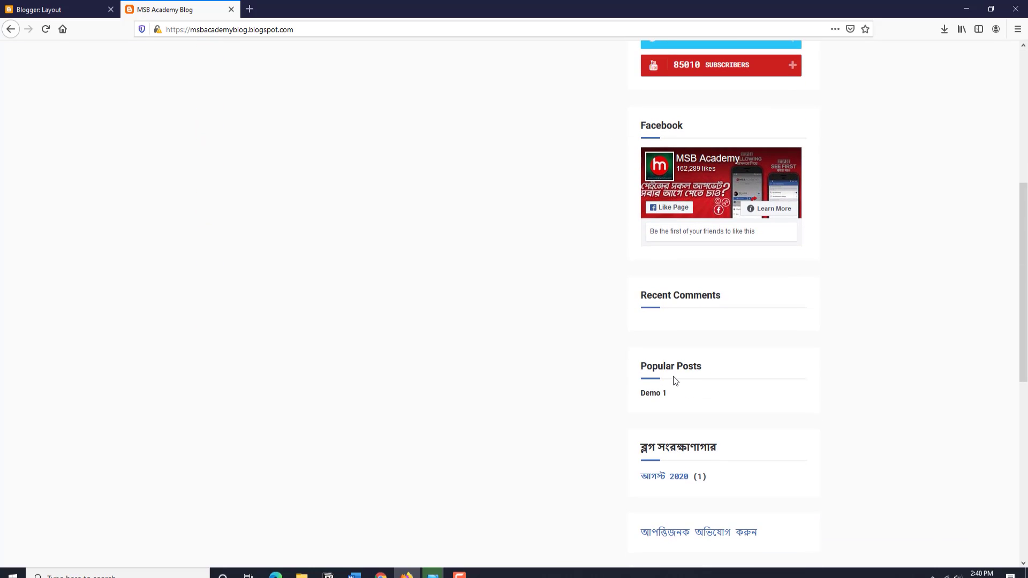
{"action": "left_click", "coordinate": [64, 27]}
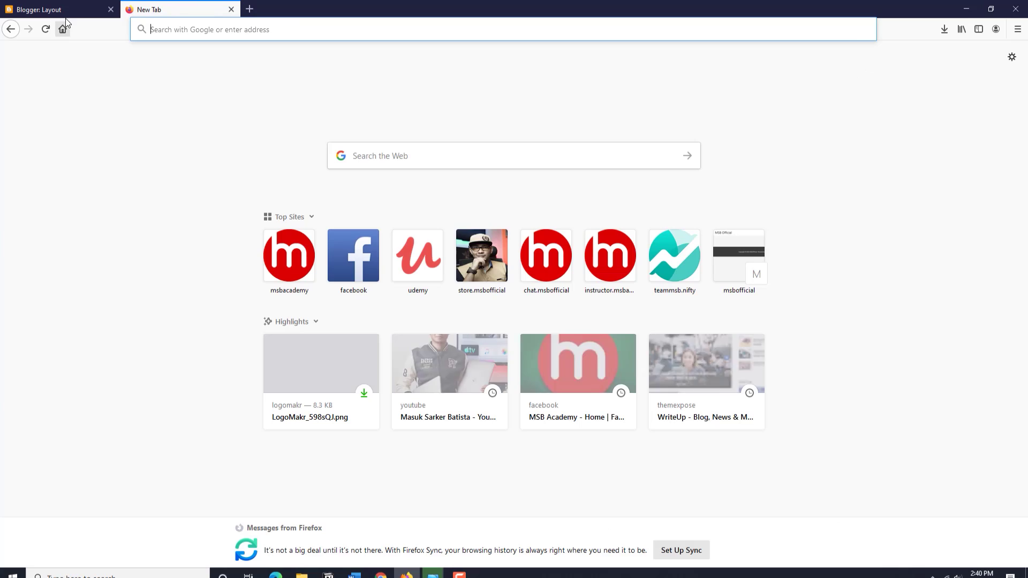
Remove the Recent Comments gadget from Sidebar Right in the Blogger layout
{"action": "left_click", "coordinate": [31, 19]}
{"action": "scroll", "coordinate": [342, 246], "scroll_direction": "down", "scroll_amount": 1}
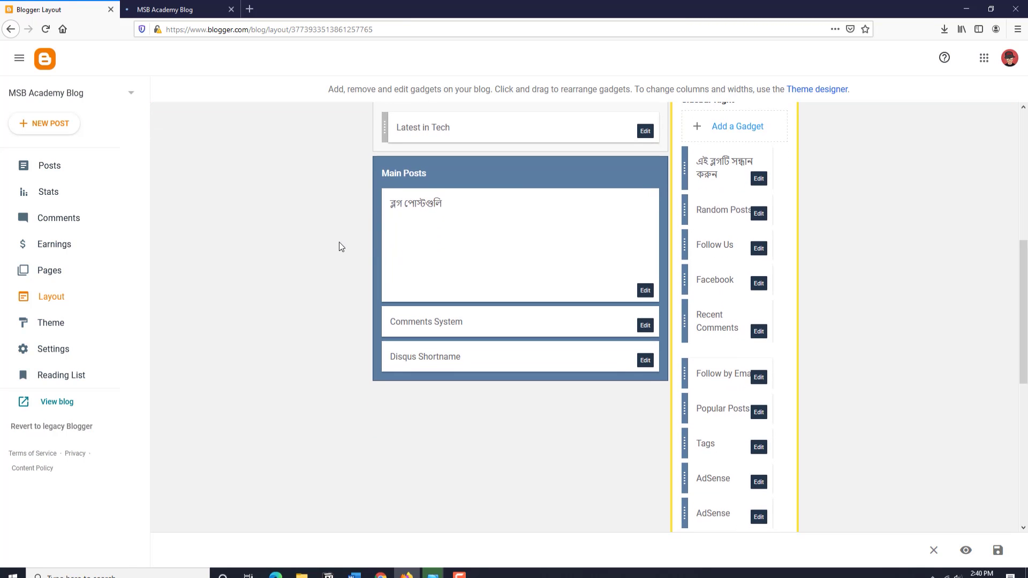
{"action": "scroll", "coordinate": [782, 300], "scroll_direction": "down", "scroll_amount": 1}
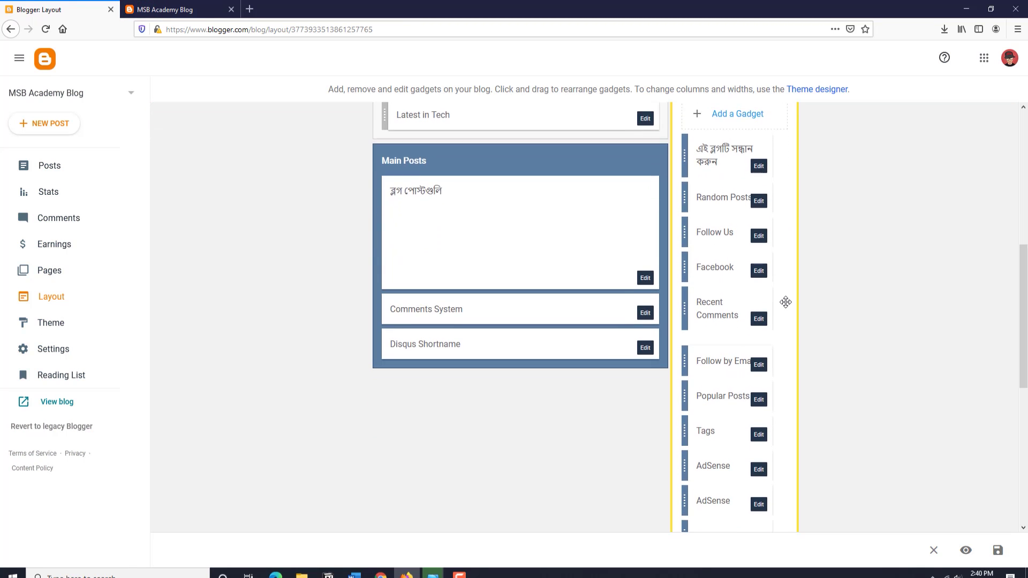
{"action": "left_click", "coordinate": [759, 276]}
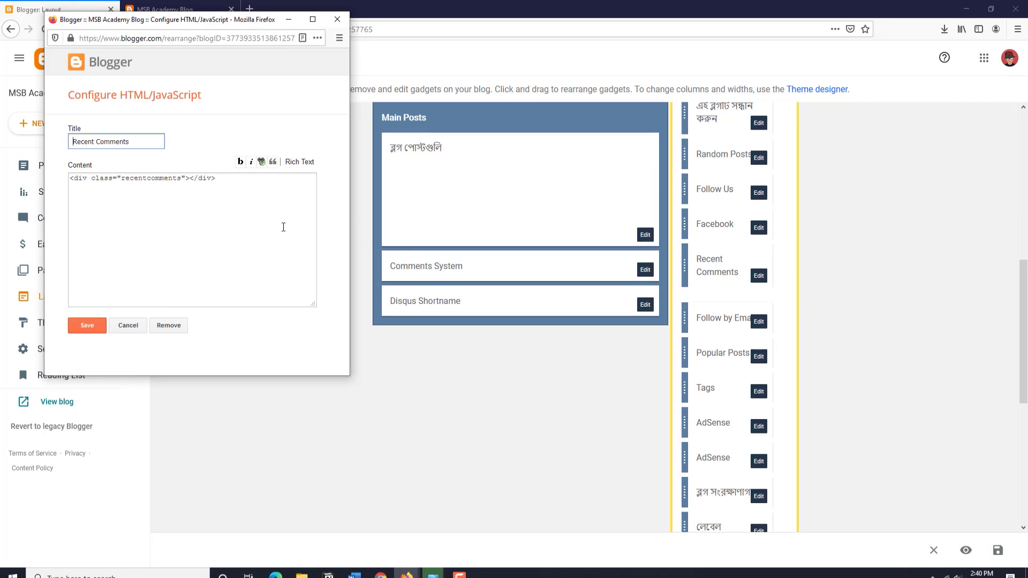
{"action": "left_click", "coordinate": [178, 328]}
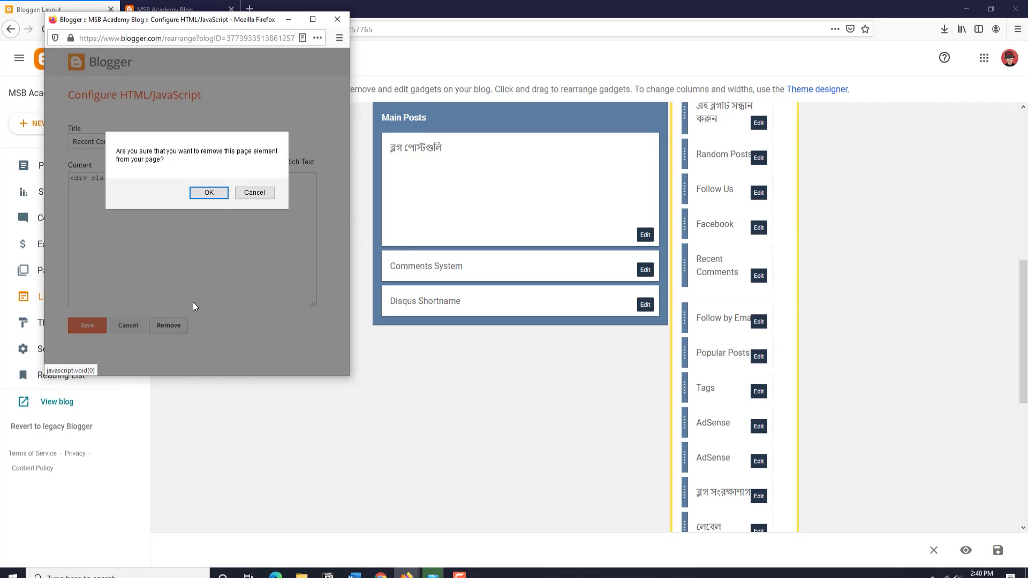
{"action": "left_click", "coordinate": [220, 193]}
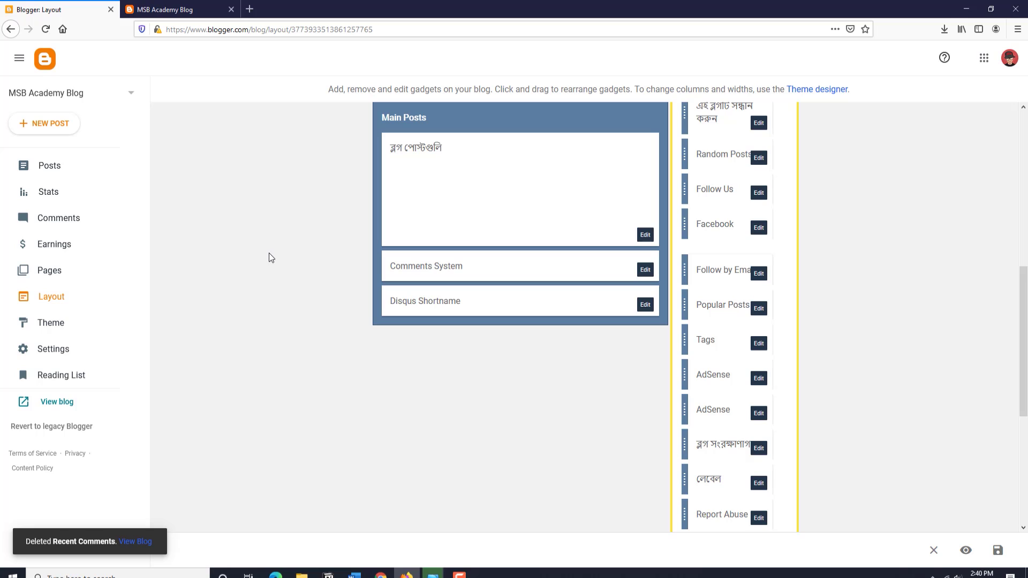
Remove the Tags gadget from Sidebar Right
{"action": "scroll", "coordinate": [268, 256], "scroll_direction": "down", "scroll_amount": 7}
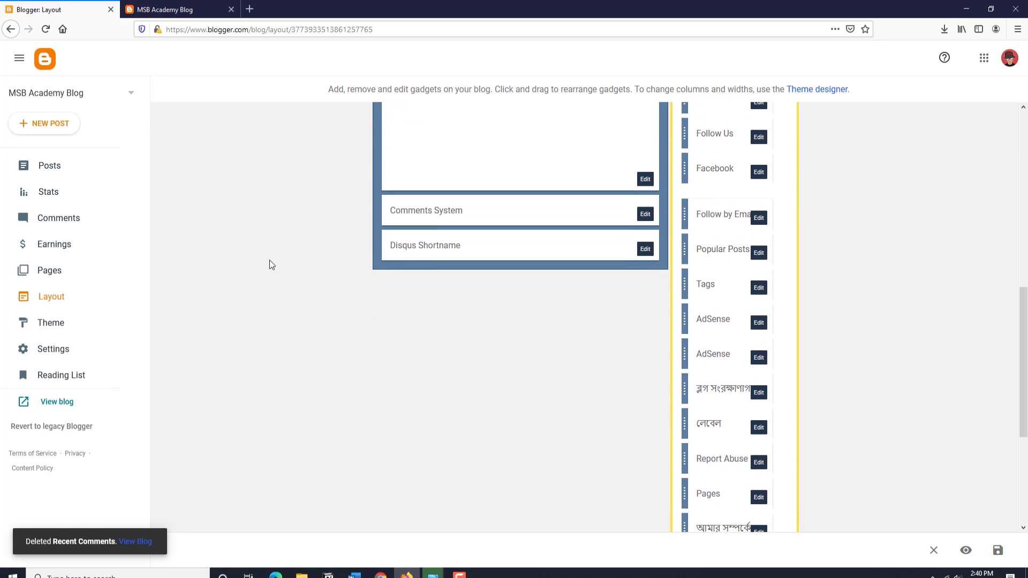
{"action": "left_click", "coordinate": [759, 289]}
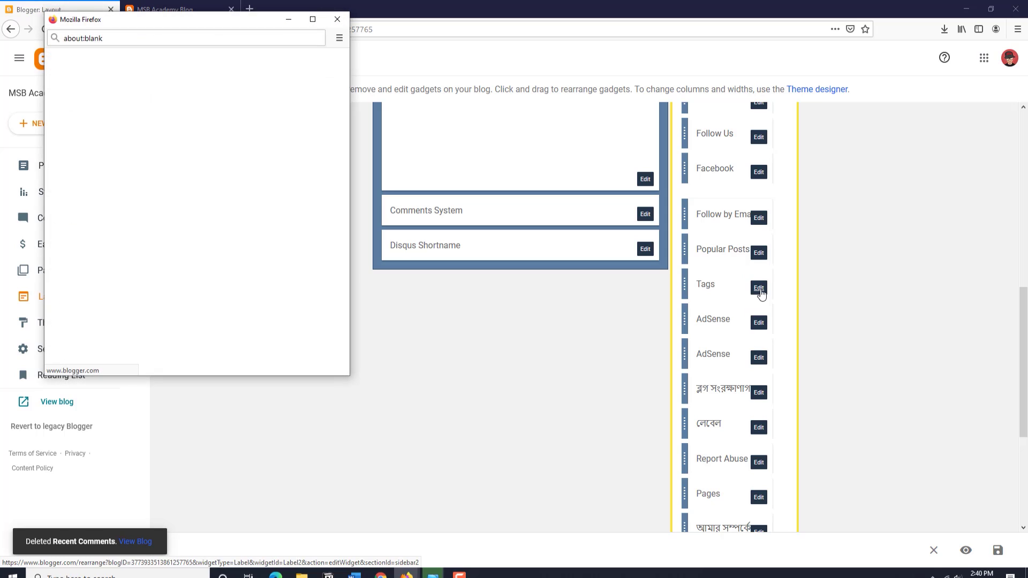
{"action": "left_click", "coordinate": [161, 245]}
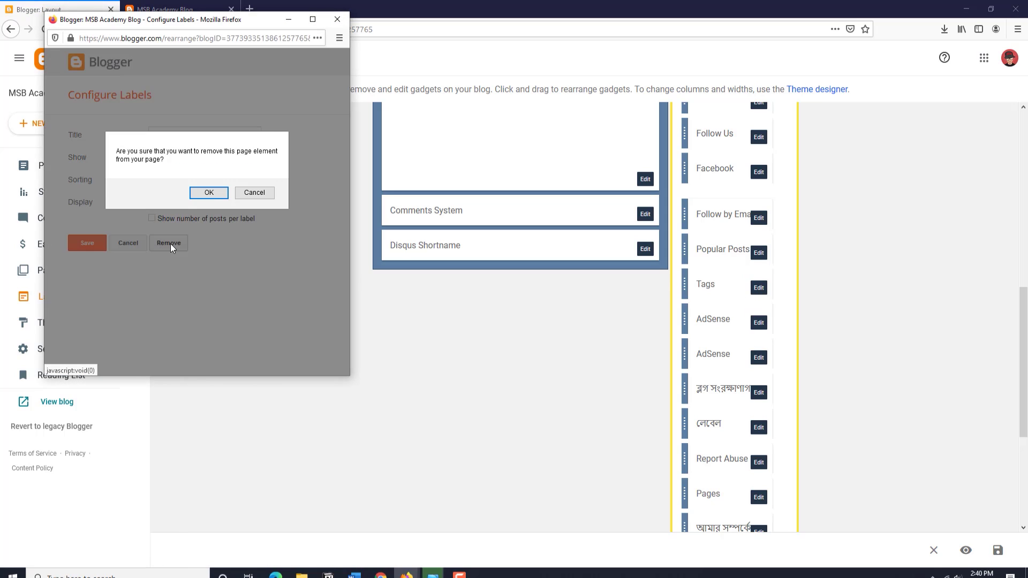
{"action": "left_click", "coordinate": [207, 192]}
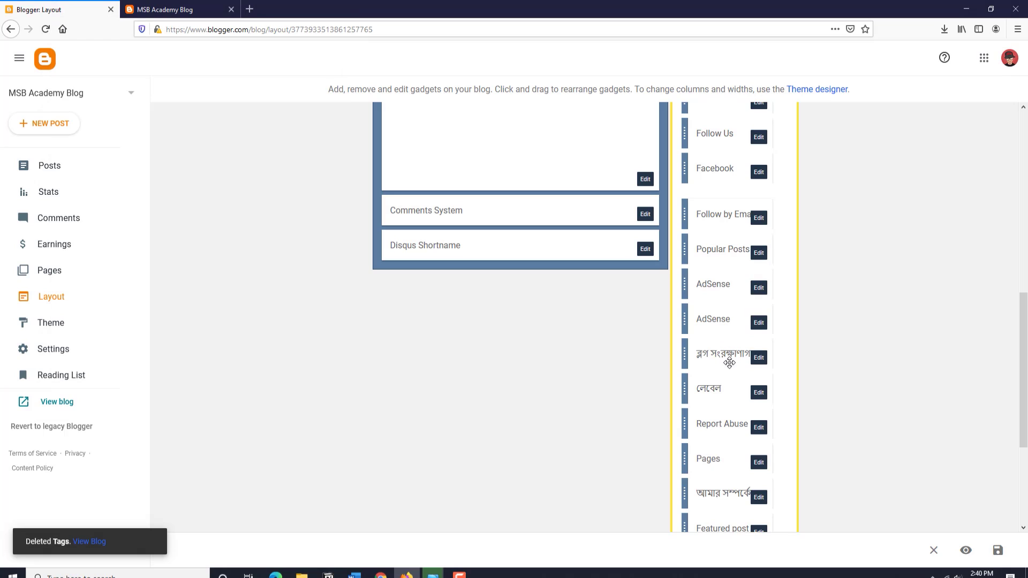
Remove the blog archive gadget "ব্লগ সংরক্ষাণাগার" from Sidebar Right
{"action": "left_click", "coordinate": [758, 360]}
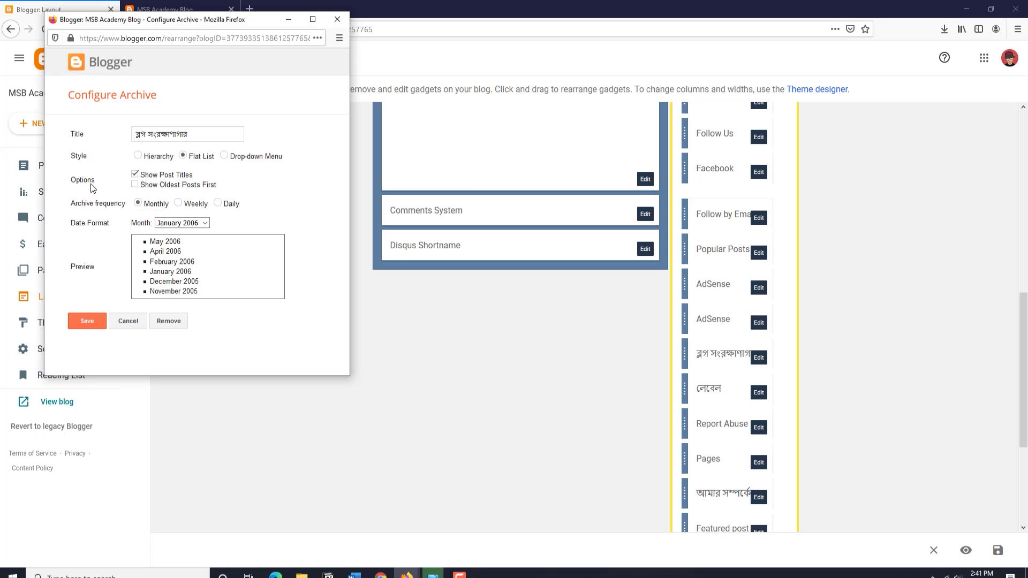
{"action": "left_click", "coordinate": [169, 321]}
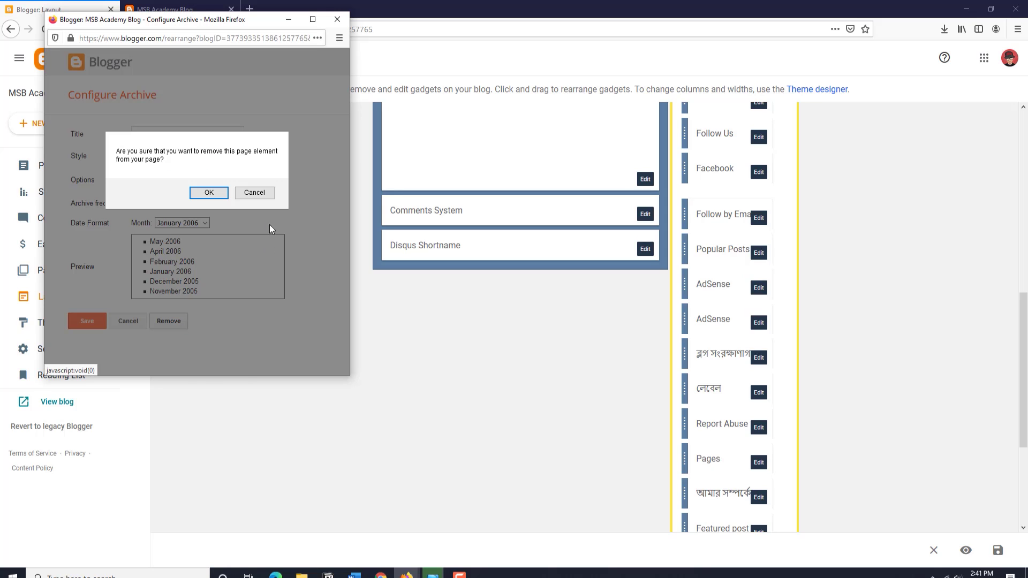
{"action": "left_click", "coordinate": [211, 197]}
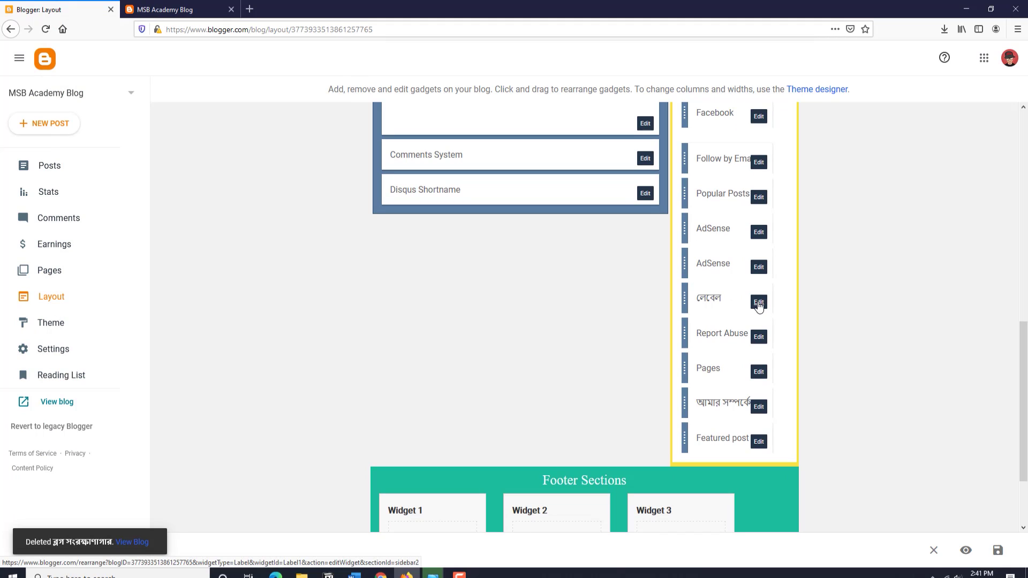
View the "লেবেল" gadget's settings without changing them, and remove the Report Abuse gadget from Sidebar Right
{"action": "left_click", "coordinate": [758, 301]}
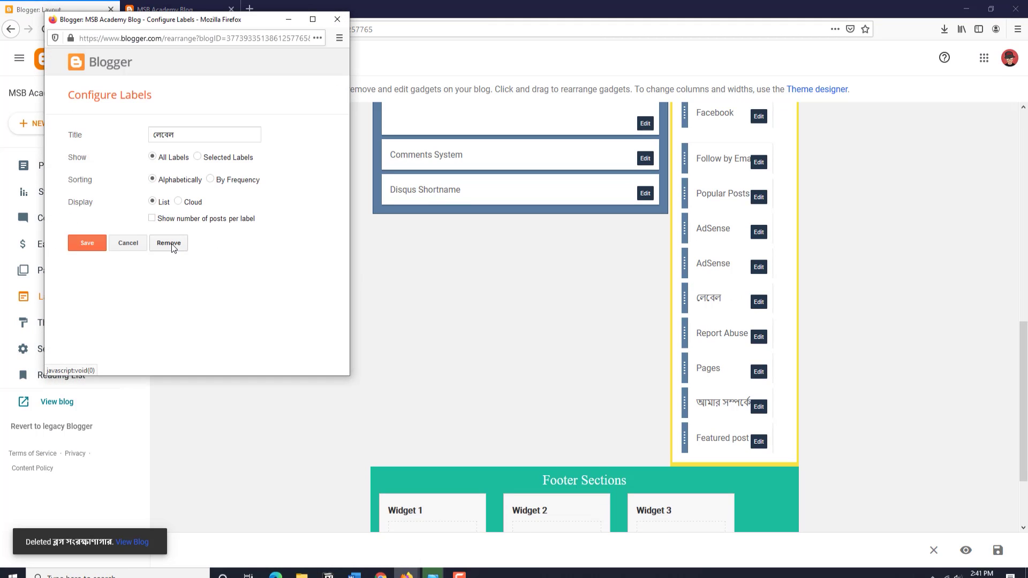
{"action": "left_click", "coordinate": [337, 20]}
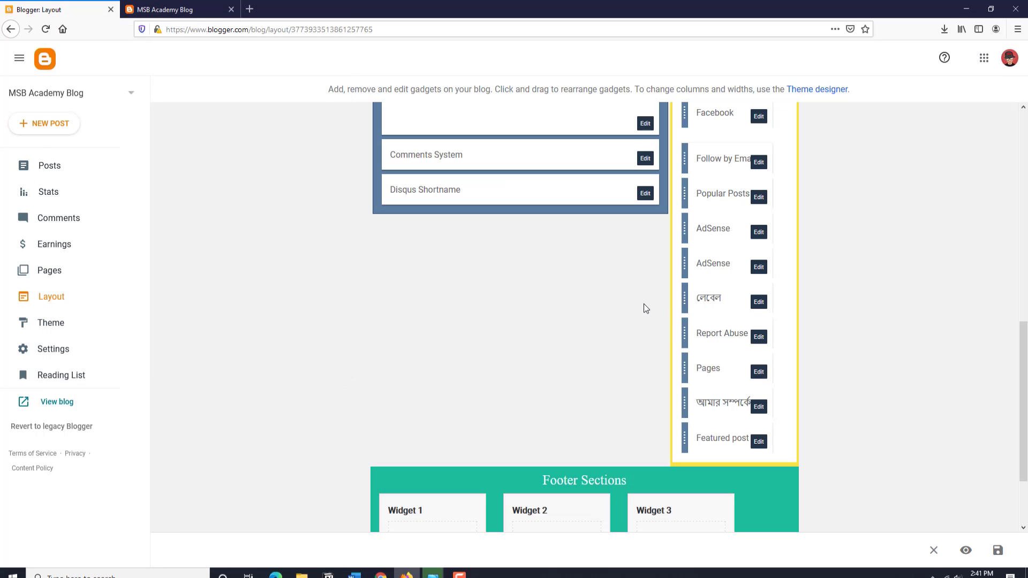
{"action": "left_click", "coordinate": [758, 336]}
{"action": "left_click", "coordinate": [169, 142]}
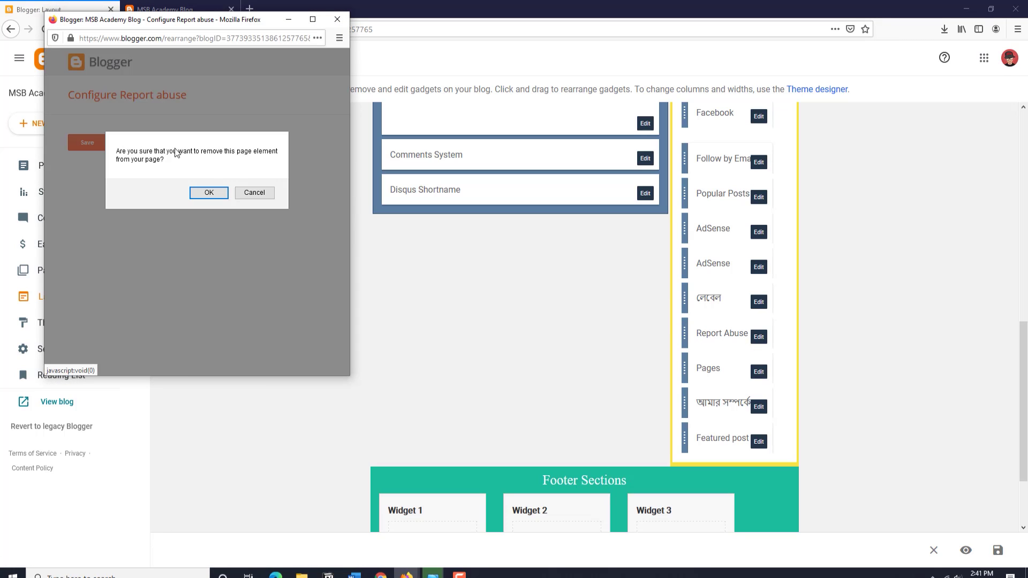
{"action": "left_click", "coordinate": [206, 194]}
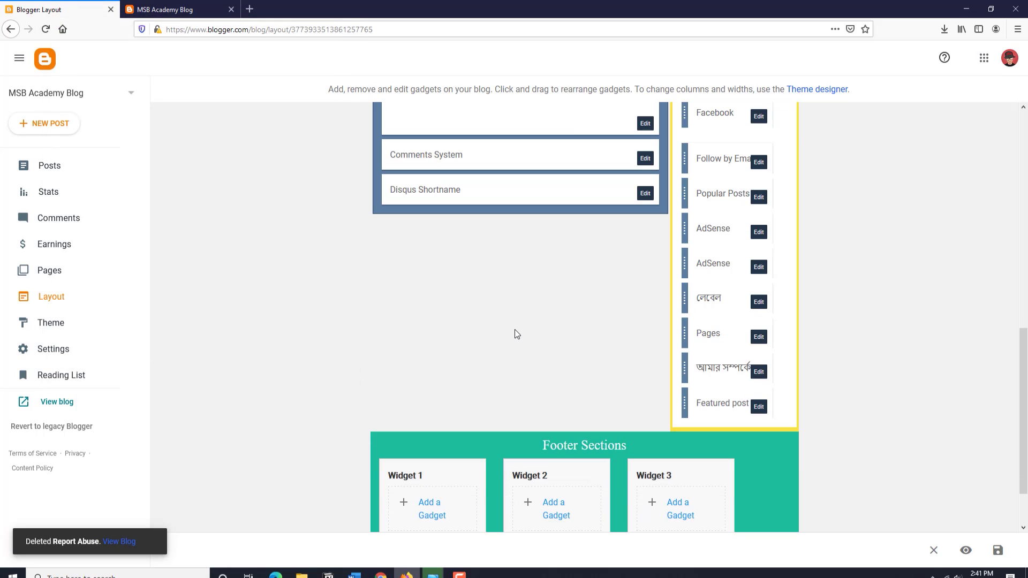
Remove the Pages gadget from Sidebar Right
{"action": "left_click", "coordinate": [758, 336]}
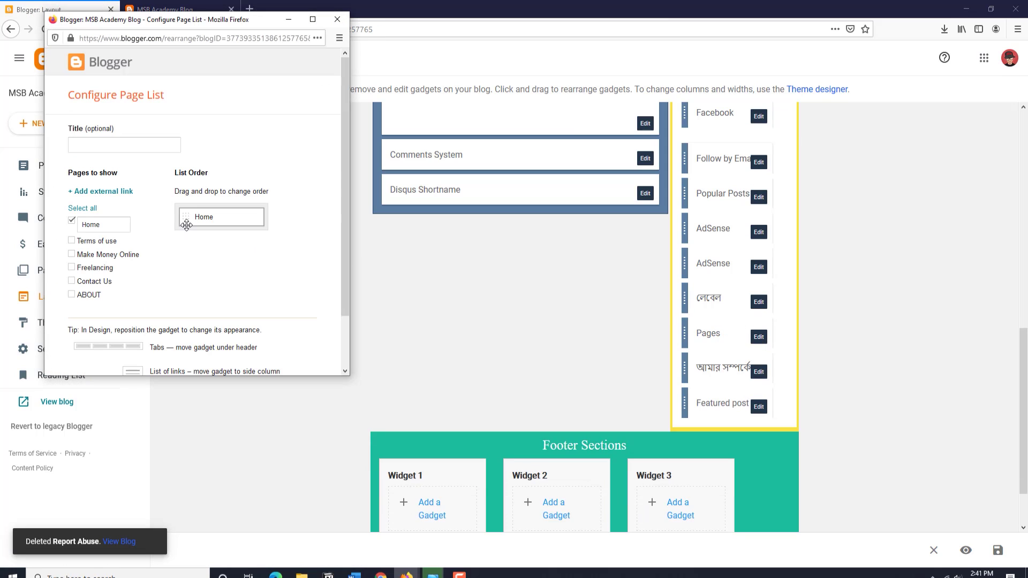
{"action": "scroll", "coordinate": [156, 286], "scroll_direction": "down", "scroll_amount": 2}
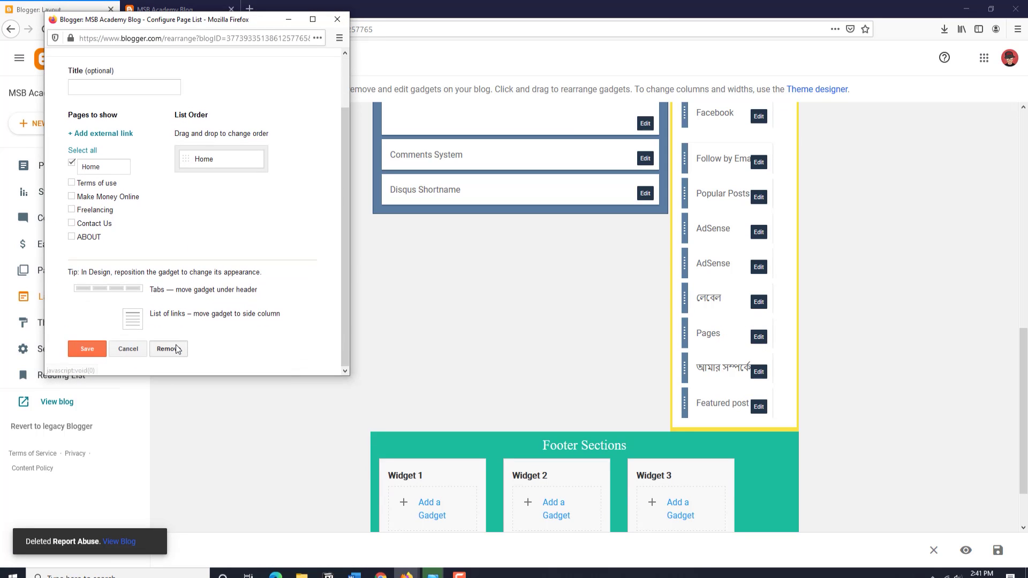
{"action": "left_click", "coordinate": [169, 349]}
{"action": "left_click", "coordinate": [219, 192]}
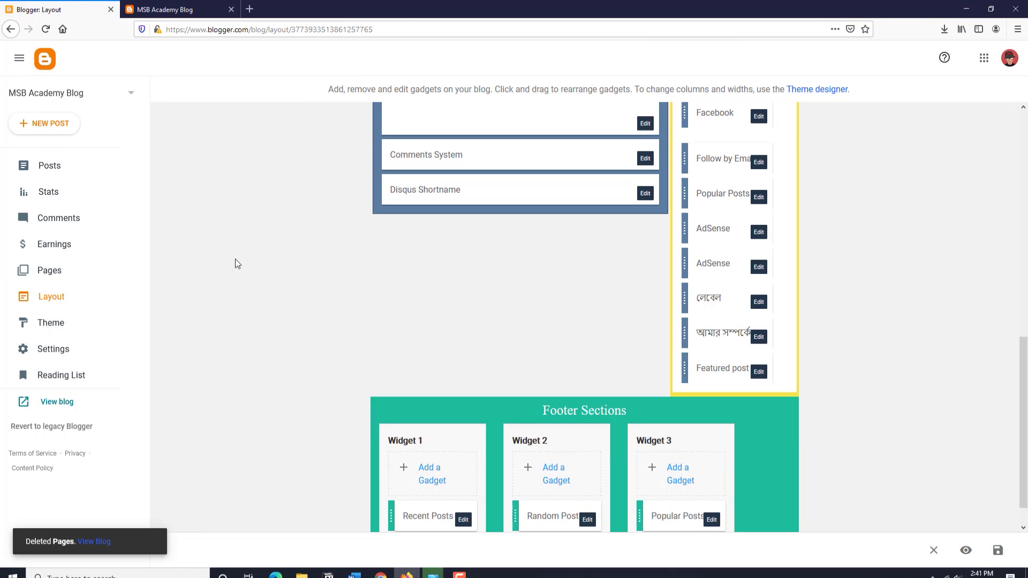
Remove the profile gadget "আমার সম্পর্কে" from Sidebar Right
{"action": "left_click", "coordinate": [758, 336]}
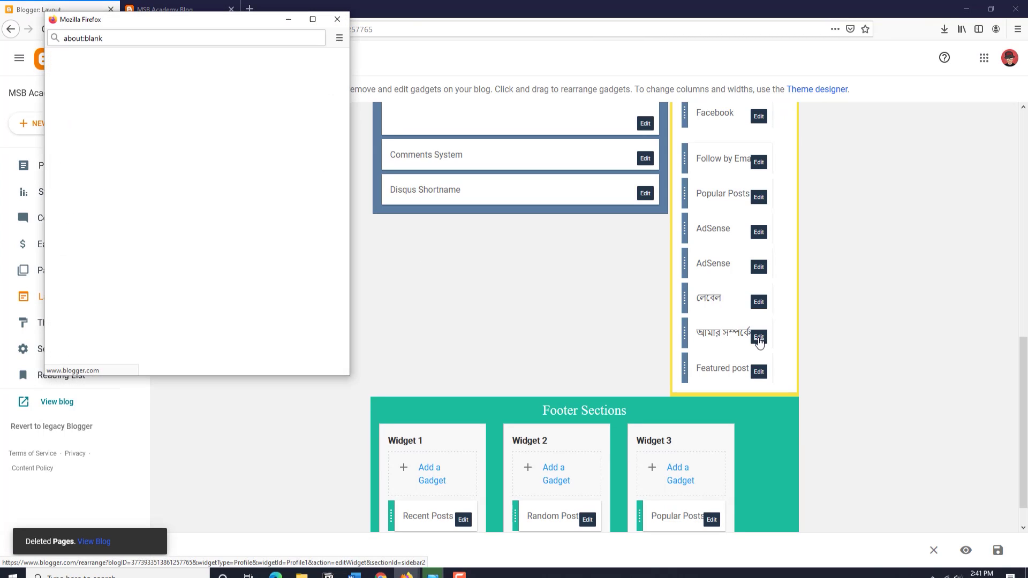
{"action": "left_click", "coordinate": [173, 246]}
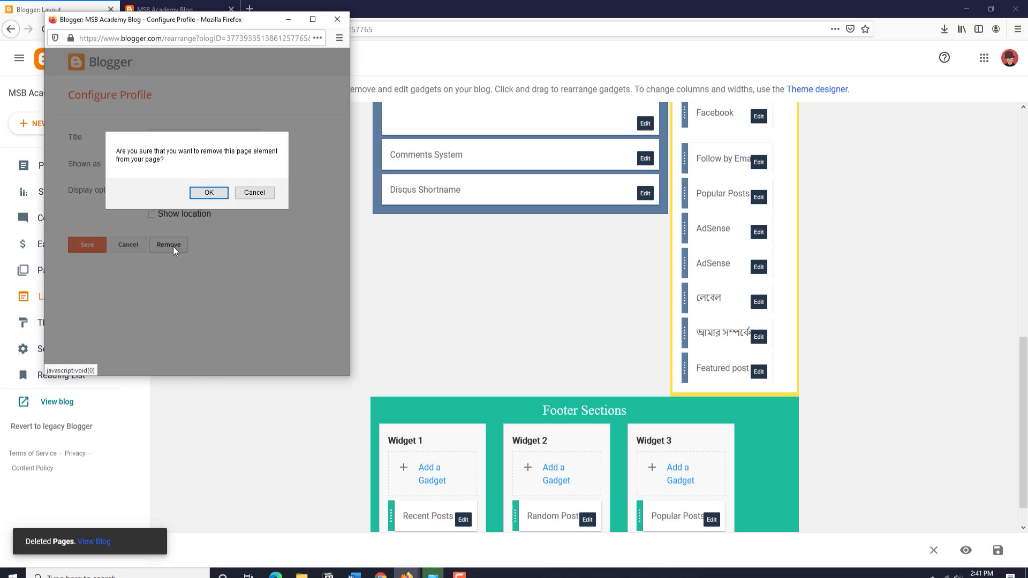
{"action": "left_click", "coordinate": [211, 195]}
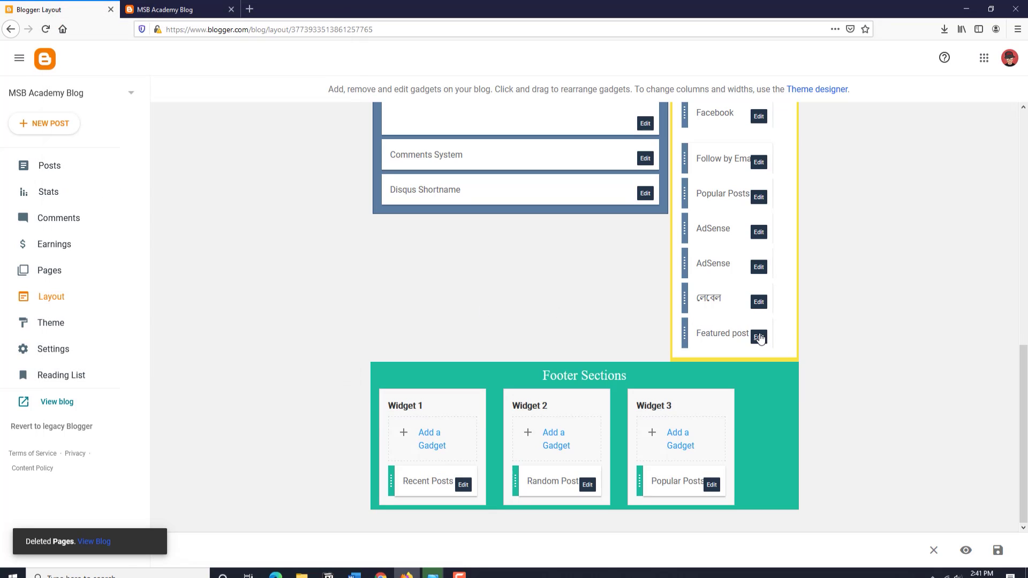
Remove the Featured post gadget from Sidebar Right
{"action": "left_click", "coordinate": [757, 335]}
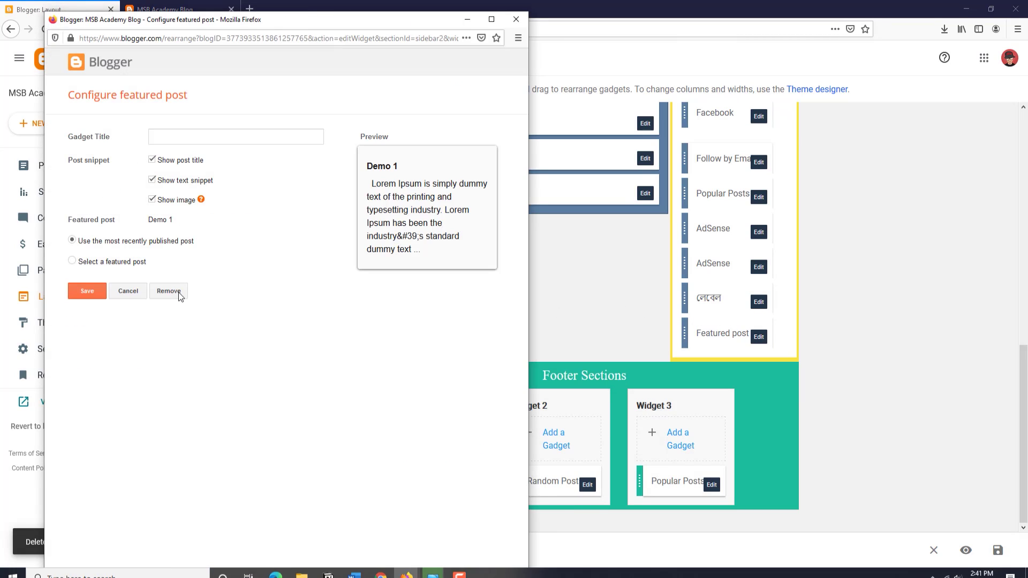
{"action": "left_click", "coordinate": [178, 292]}
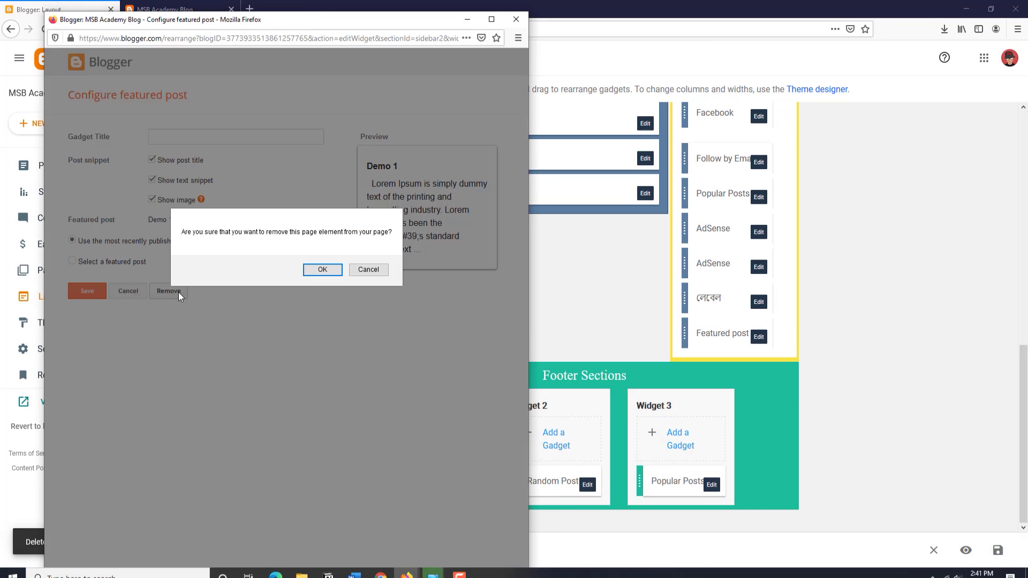
{"action": "left_click", "coordinate": [322, 269]}
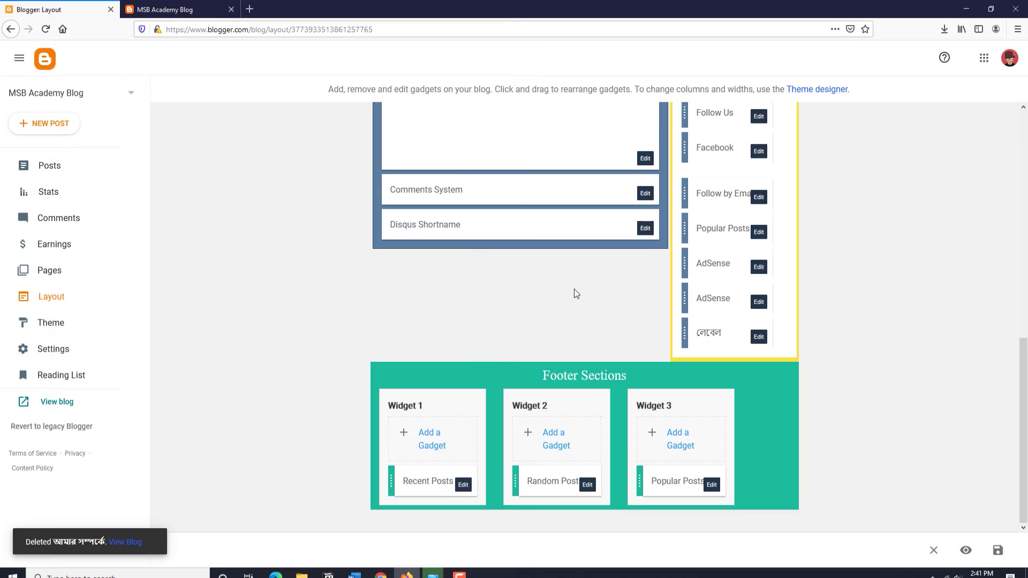
View the settings of the first AdSense gadget in Sidebar Right and close them without making changes
{"action": "scroll", "coordinate": [264, 245], "scroll_direction": "up", "scroll_amount": 2}
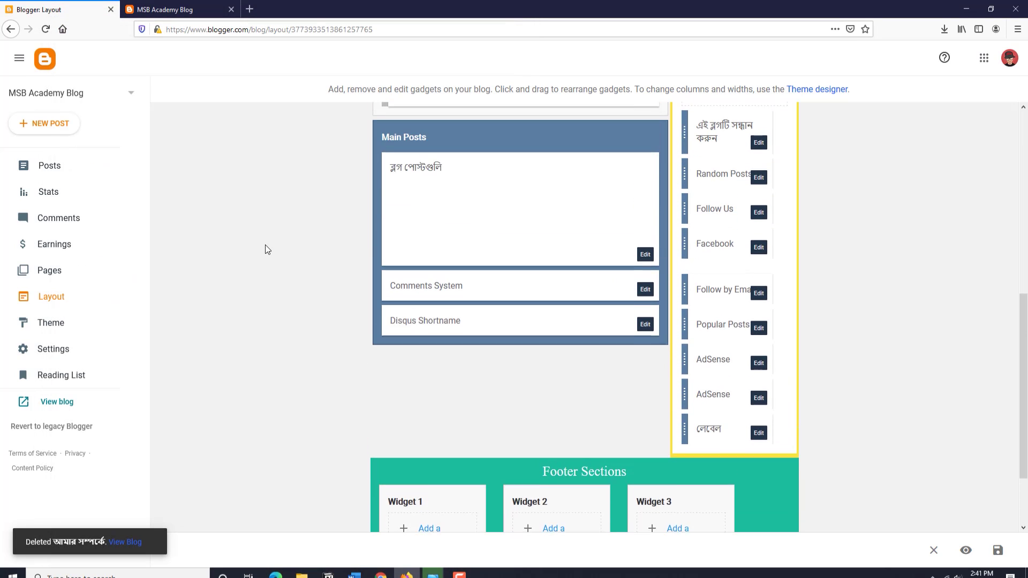
{"action": "left_click", "coordinate": [758, 379]}
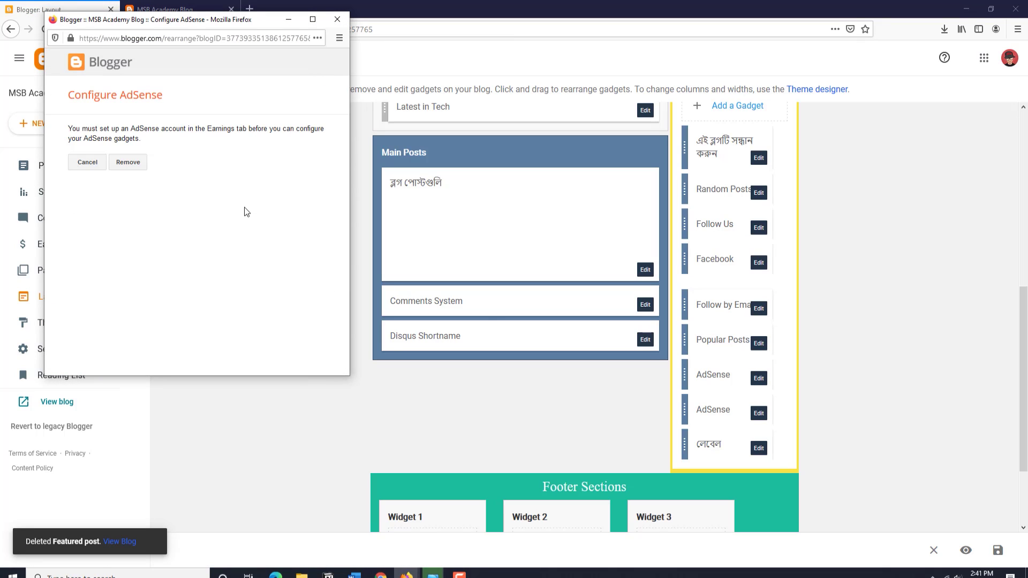
{"action": "left_click", "coordinate": [337, 22]}
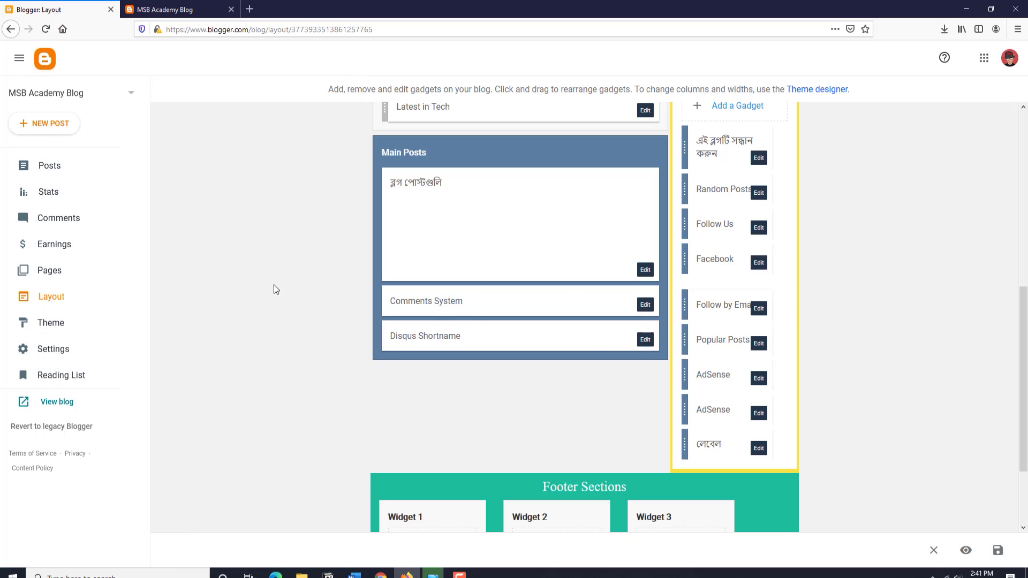
Examine the live blog from header to footer, checking which gadgets the sidebar shows after the removals
{"action": "left_click", "coordinate": [56, 401]}
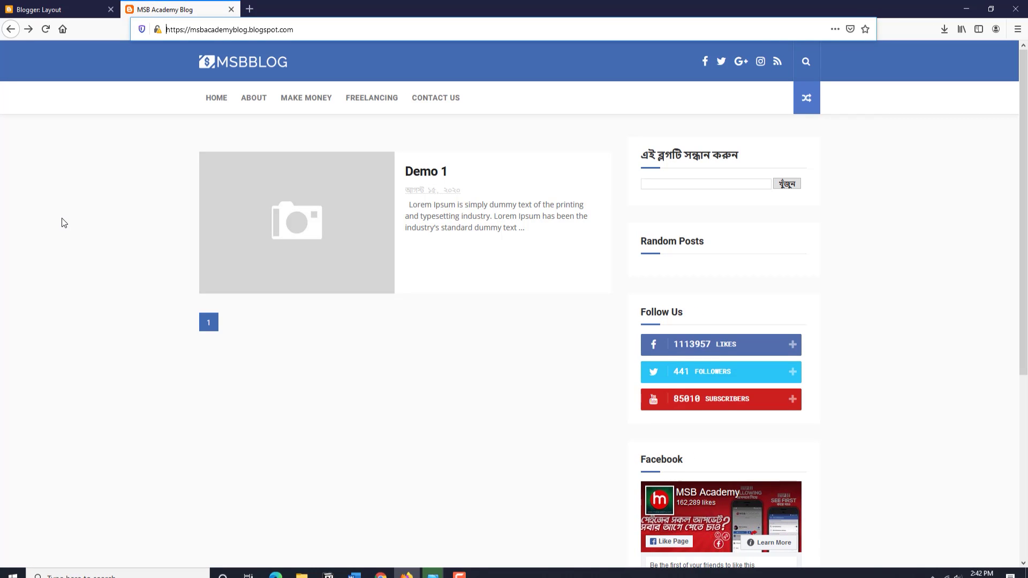
{"action": "scroll", "coordinate": [78, 235], "scroll_direction": "down", "scroll_amount": 2}
{"action": "scroll", "coordinate": [78, 236], "scroll_direction": "down", "scroll_amount": 4}
{"action": "scroll", "coordinate": [76, 234], "scroll_direction": "up", "scroll_amount": 6}
{"action": "scroll", "coordinate": [76, 234], "scroll_direction": "down", "scroll_amount": 4}
{"action": "scroll", "coordinate": [78, 230], "scroll_direction": "down", "scroll_amount": 3}
{"action": "scroll", "coordinate": [78, 231], "scroll_direction": "up", "scroll_amount": 6}
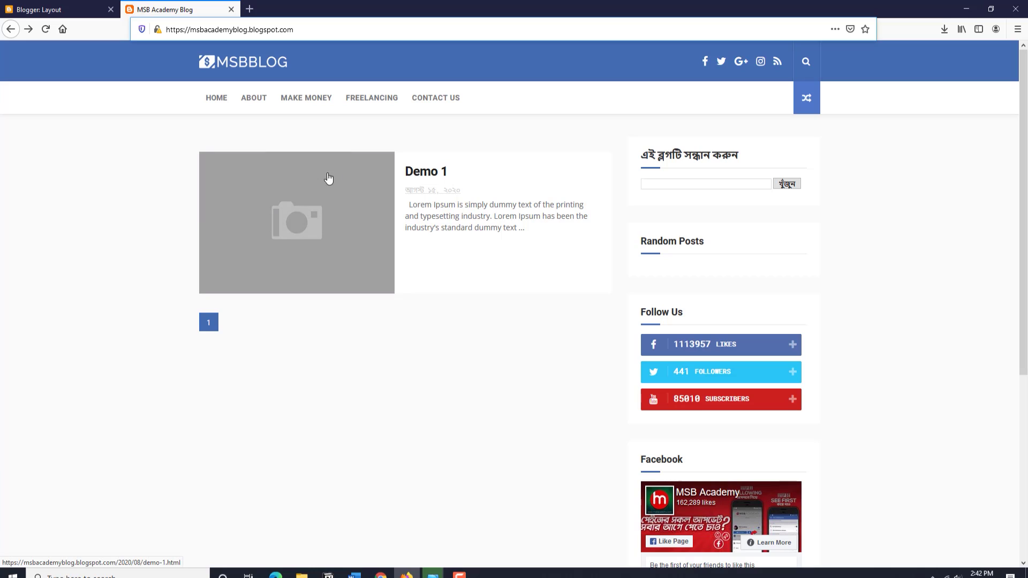
{"action": "scroll", "coordinate": [146, 270], "scroll_direction": "down", "scroll_amount": 3}
{"action": "scroll", "coordinate": [139, 278], "scroll_direction": "down", "scroll_amount": 2}
{"action": "scroll", "coordinate": [140, 278], "scroll_direction": "up", "scroll_amount": 5}
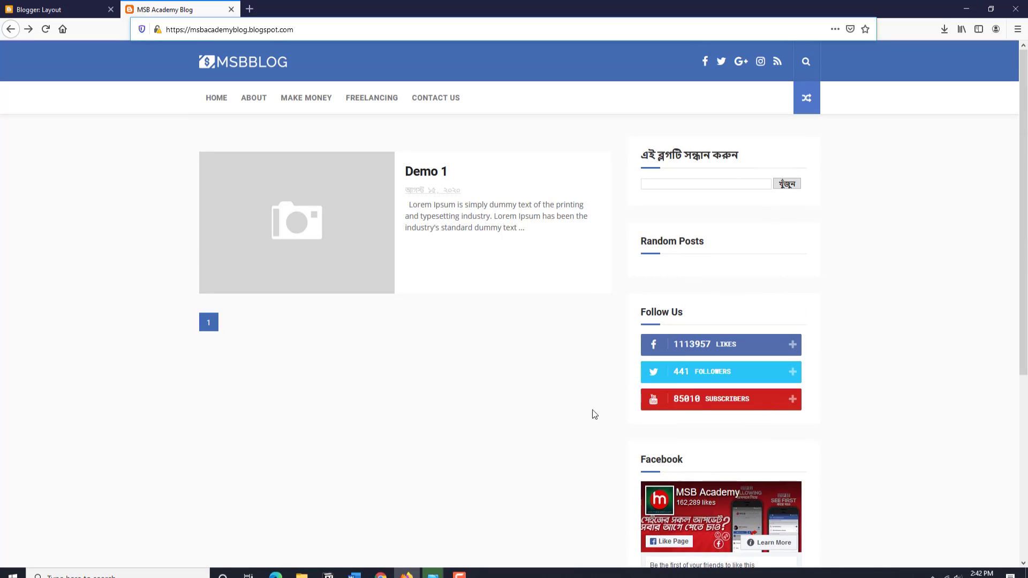
{"action": "scroll", "coordinate": [625, 293], "scroll_direction": "down", "scroll_amount": 4}
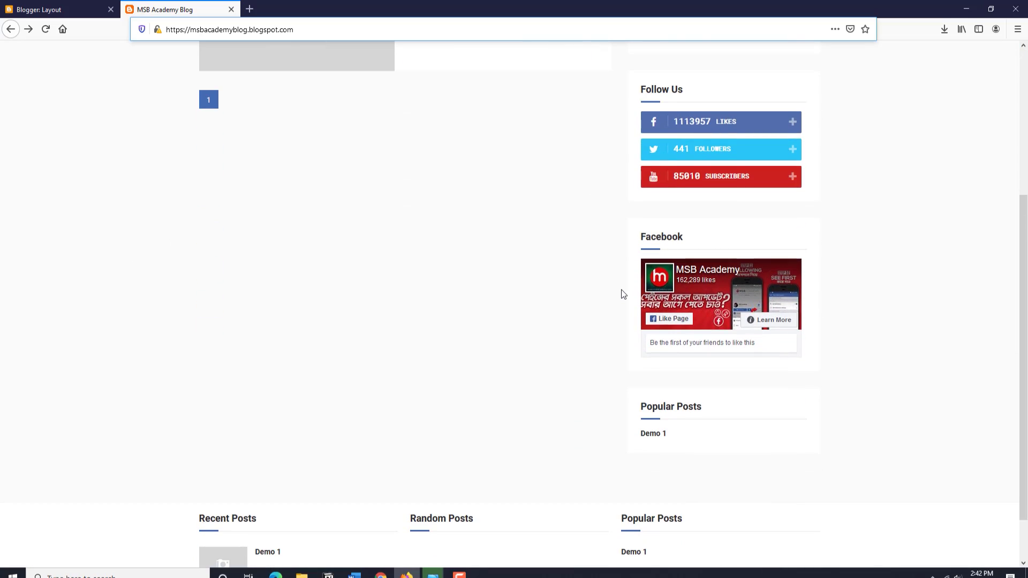
{"action": "scroll", "coordinate": [624, 294], "scroll_direction": "up", "scroll_amount": 4}
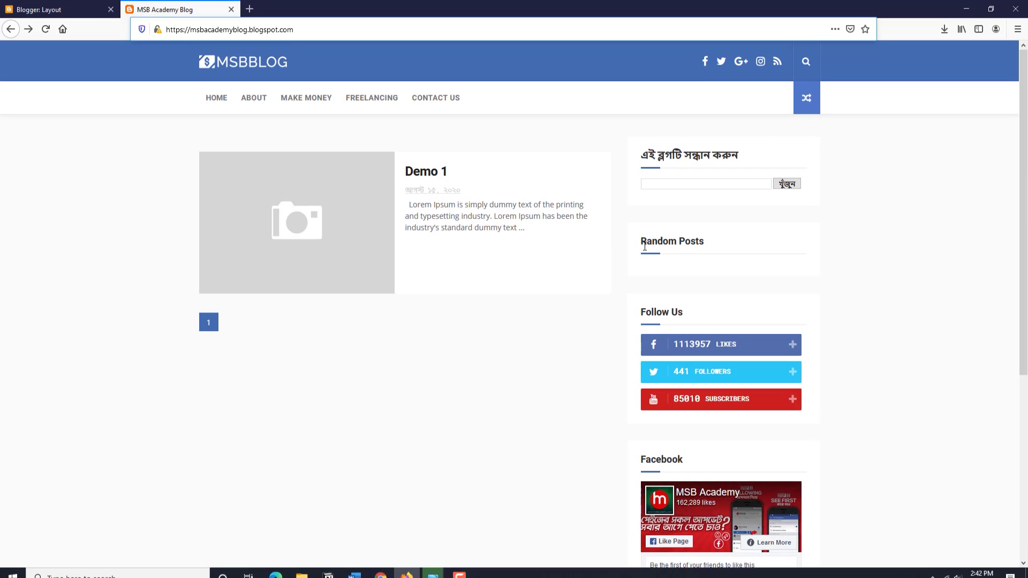
{"action": "scroll", "coordinate": [553, 273], "scroll_direction": "down", "scroll_amount": 5}
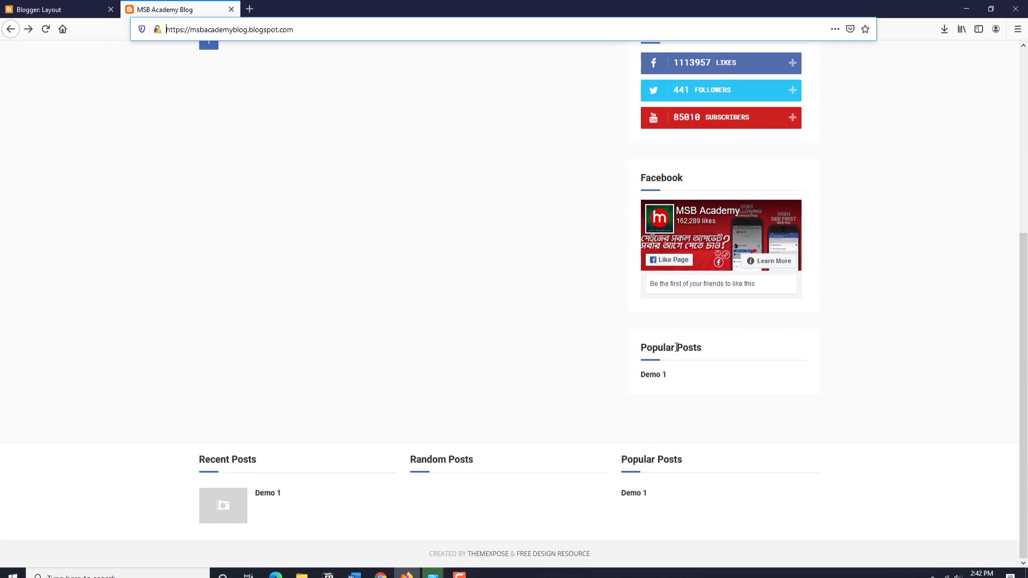
Compare the Blogger layout with the live blog, examining the sidebar and the three footer widget columns
{"action": "left_click", "coordinate": [88, 10]}
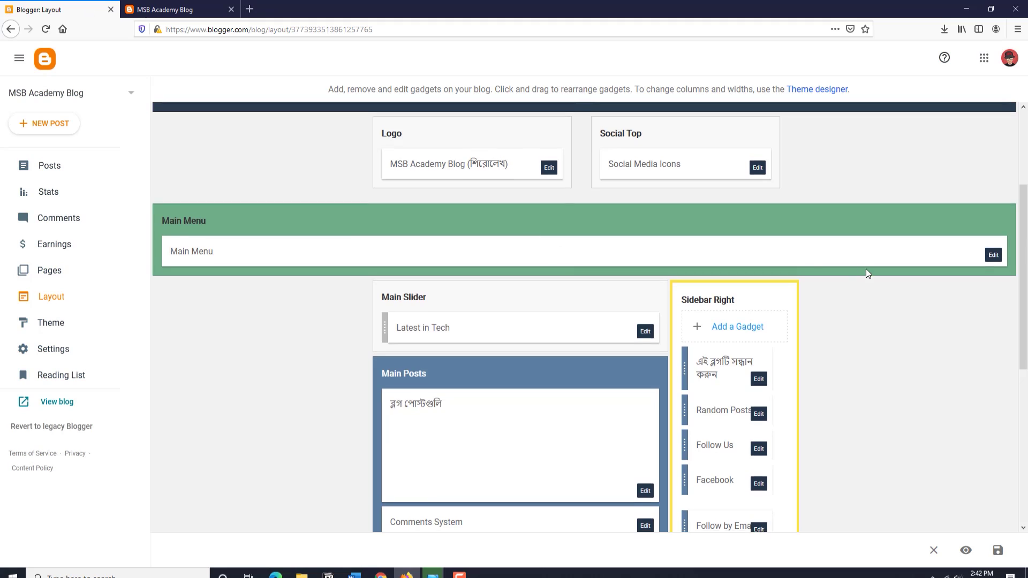
{"action": "scroll", "coordinate": [776, 289], "scroll_direction": "down", "scroll_amount": 2}
{"action": "left_click", "coordinate": [57, 402]}
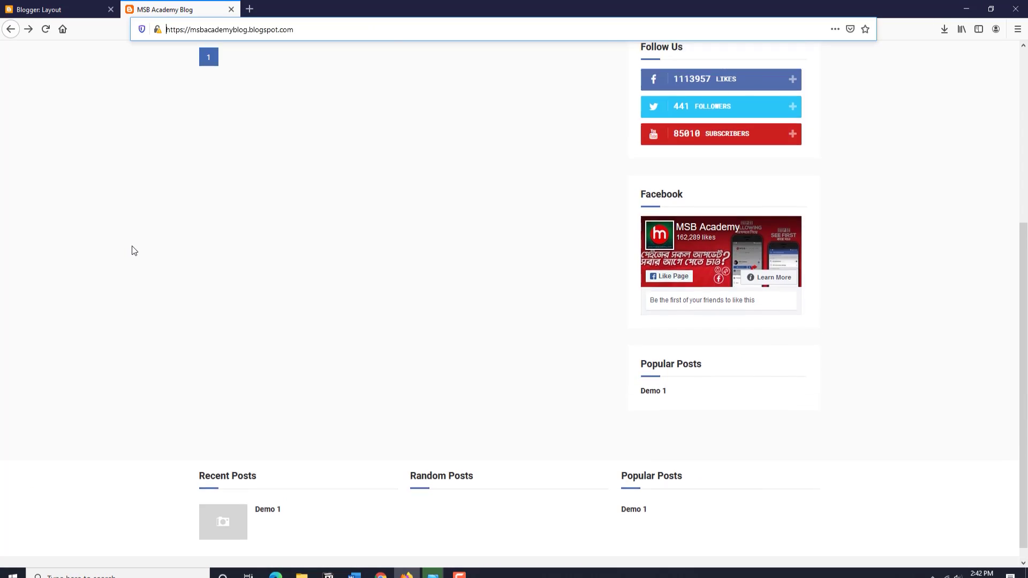
{"action": "scroll", "coordinate": [80, 247], "scroll_direction": "down", "scroll_amount": 5}
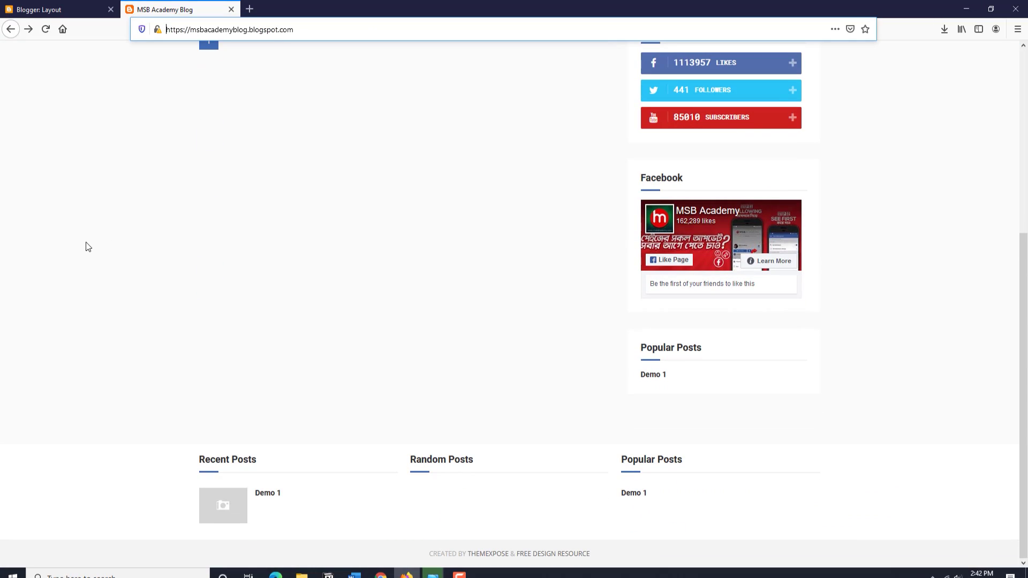
{"action": "scroll", "coordinate": [90, 241], "scroll_direction": "up", "scroll_amount": 5}
{"action": "scroll", "coordinate": [75, 267], "scroll_direction": "down", "scroll_amount": 5}
{"action": "scroll", "coordinate": [493, 442], "scroll_direction": "up", "scroll_amount": 5}
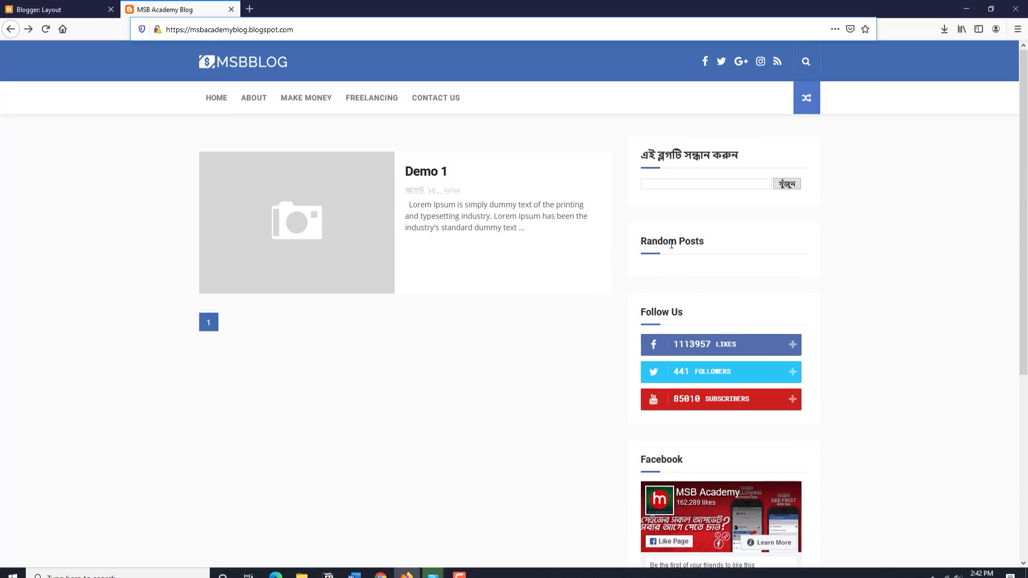
{"action": "scroll", "coordinate": [618, 275], "scroll_direction": "down", "scroll_amount": 5}
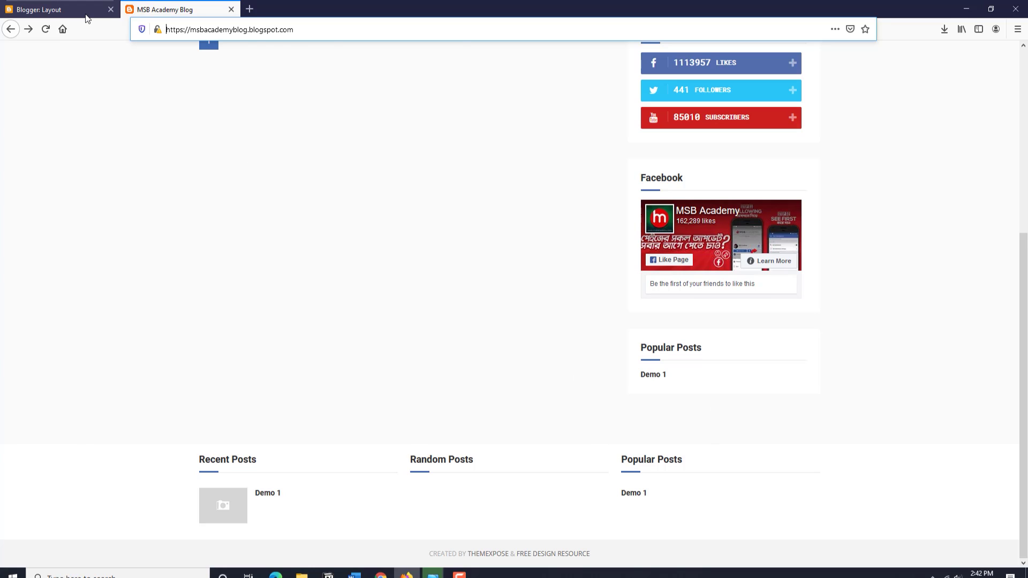
Return to the Blogger layout and remove the Recent Posts gadget from footer Widget 1
{"action": "left_click", "coordinate": [43, 9]}
{"action": "scroll", "coordinate": [233, 298], "scroll_direction": "down", "scroll_amount": 4}
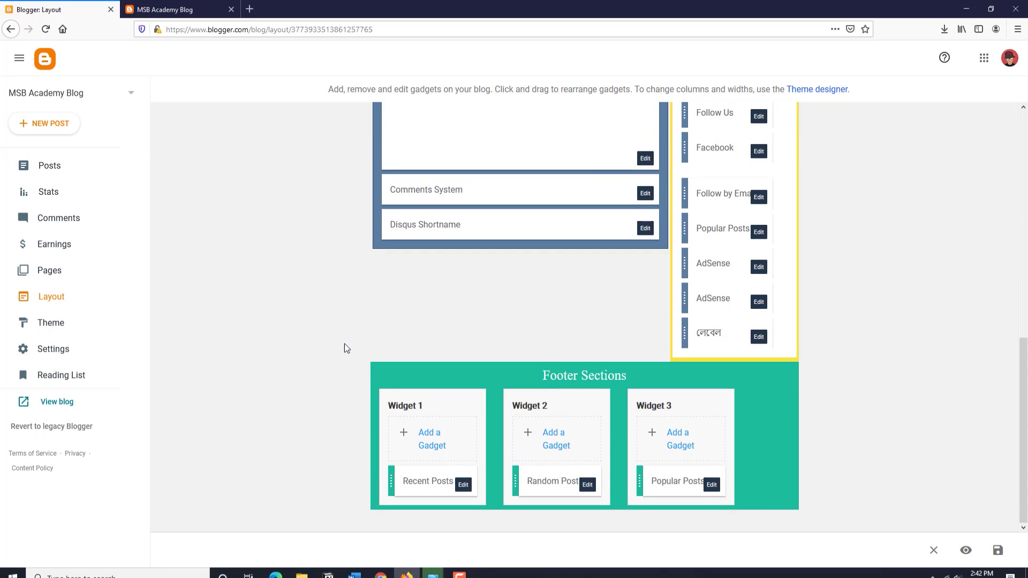
{"action": "left_click", "coordinate": [463, 485]}
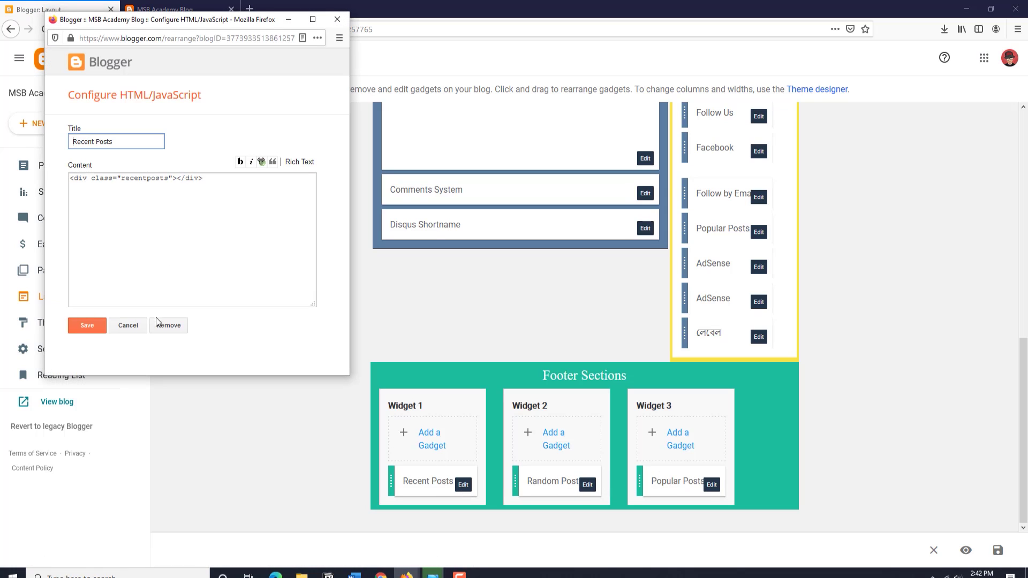
{"action": "left_click", "coordinate": [170, 326]}
{"action": "left_click", "coordinate": [212, 194]}
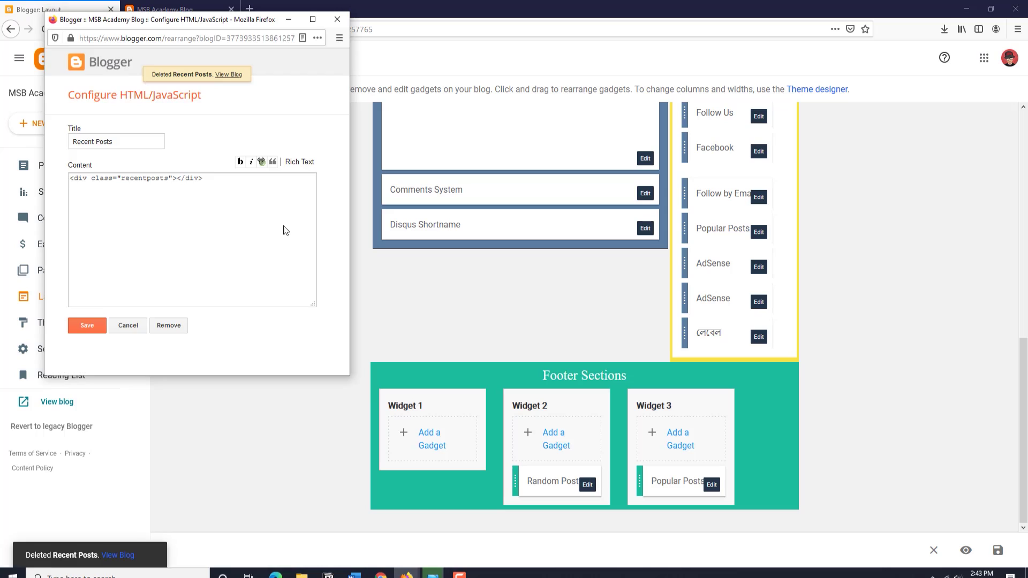
Remove the Random Posts gadget from footer Widget 2
{"action": "left_click", "coordinate": [587, 485]}
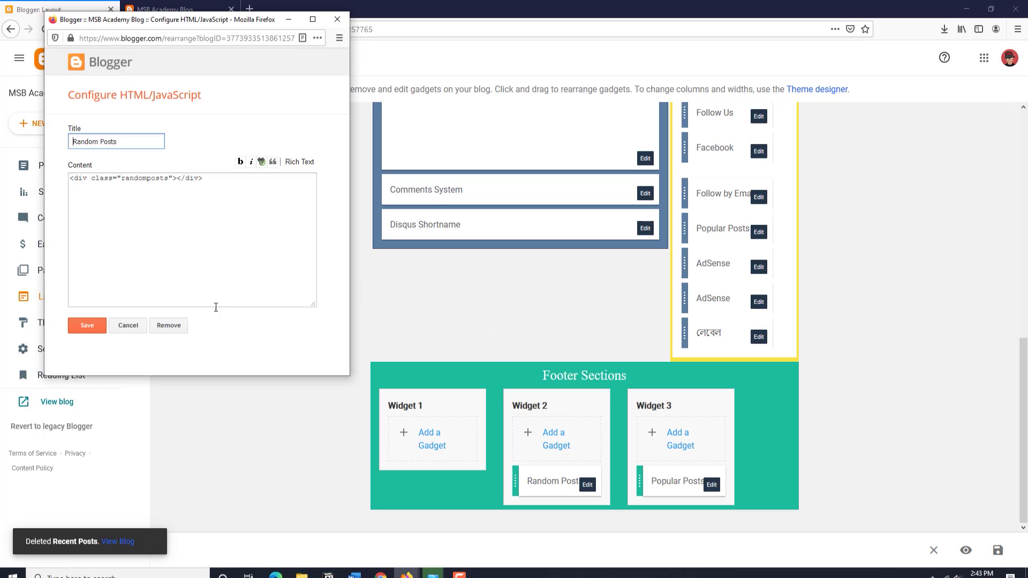
{"action": "left_click", "coordinate": [172, 331]}
{"action": "left_click", "coordinate": [209, 194]}
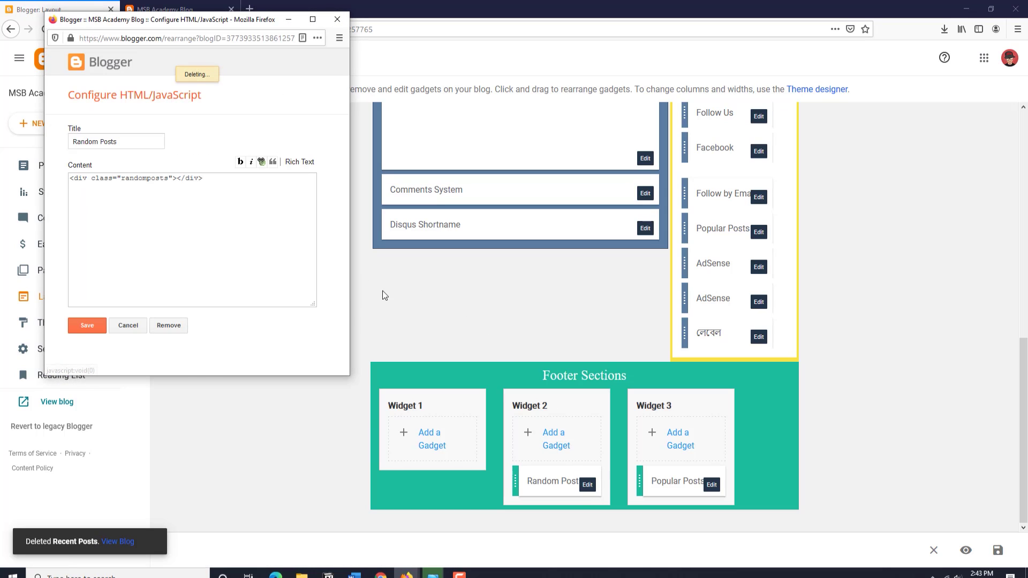
Remove the Popular Posts gadget from footer Widget 3
{"action": "left_click", "coordinate": [711, 485]}
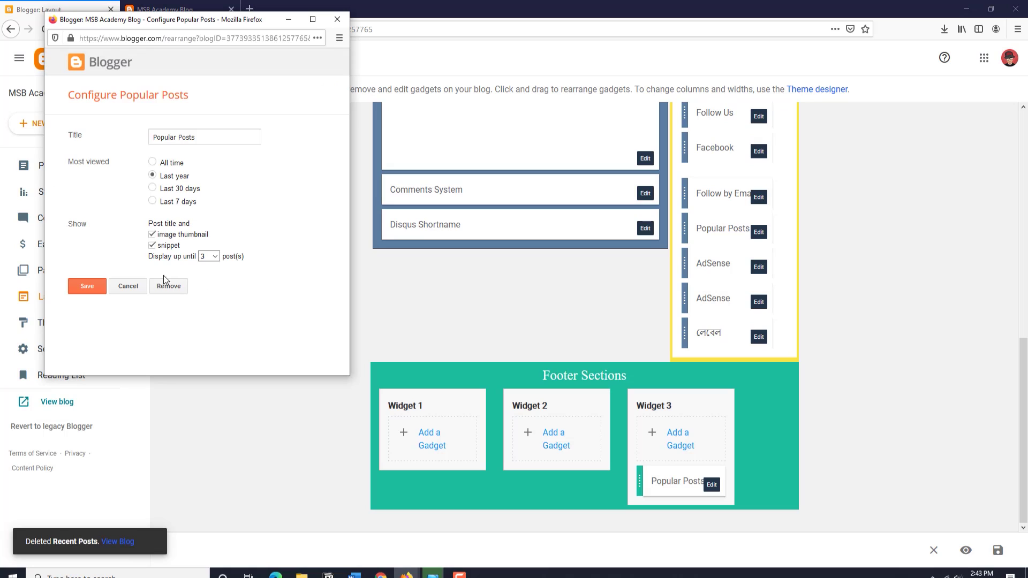
{"action": "left_click", "coordinate": [169, 287]}
{"action": "left_click", "coordinate": [220, 194]}
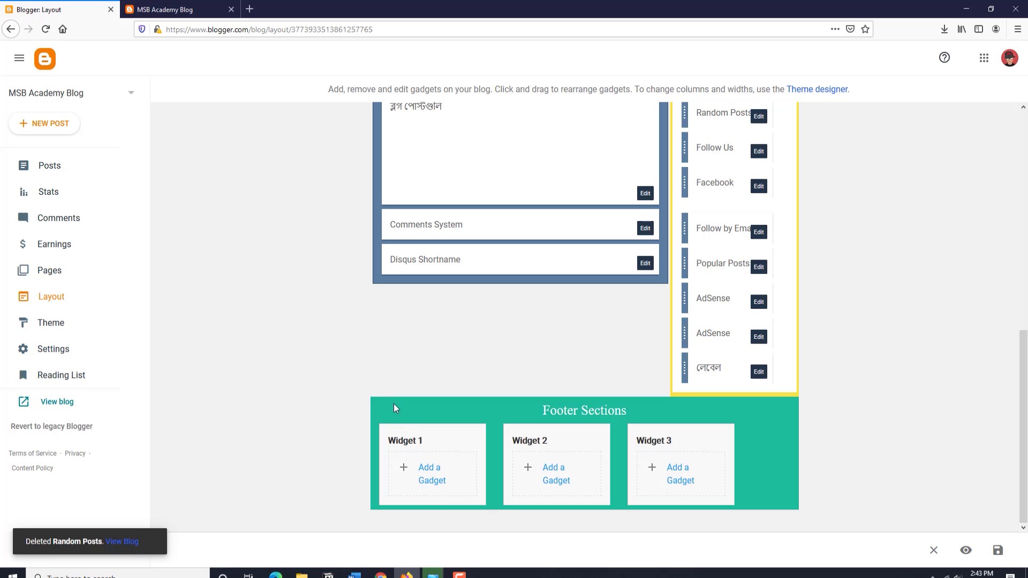
Start adding a Pages gadget to footer Widget 1
{"action": "left_click", "coordinate": [427, 469]}
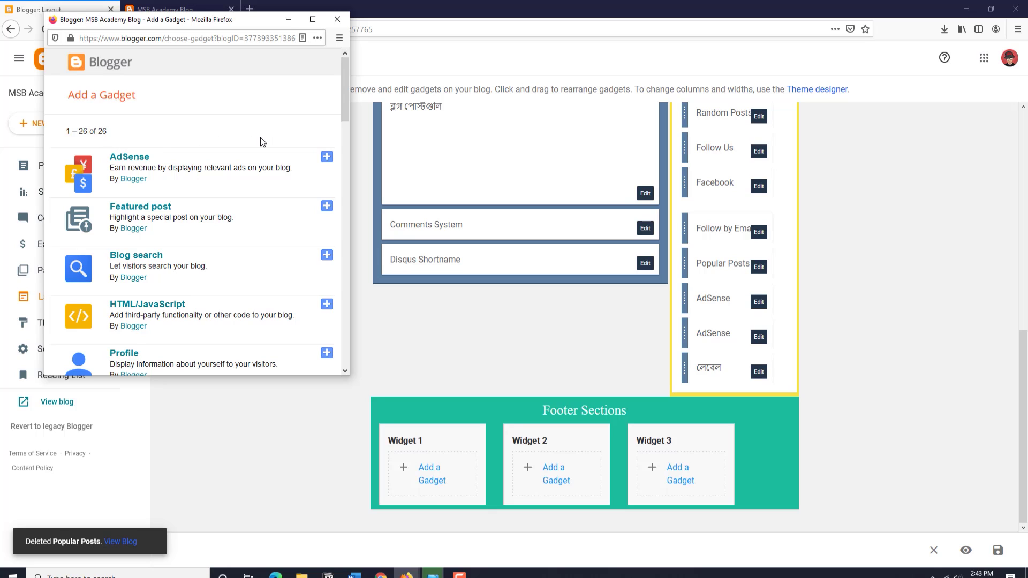
{"action": "scroll", "coordinate": [271, 141], "scroll_direction": "down", "scroll_amount": 3}
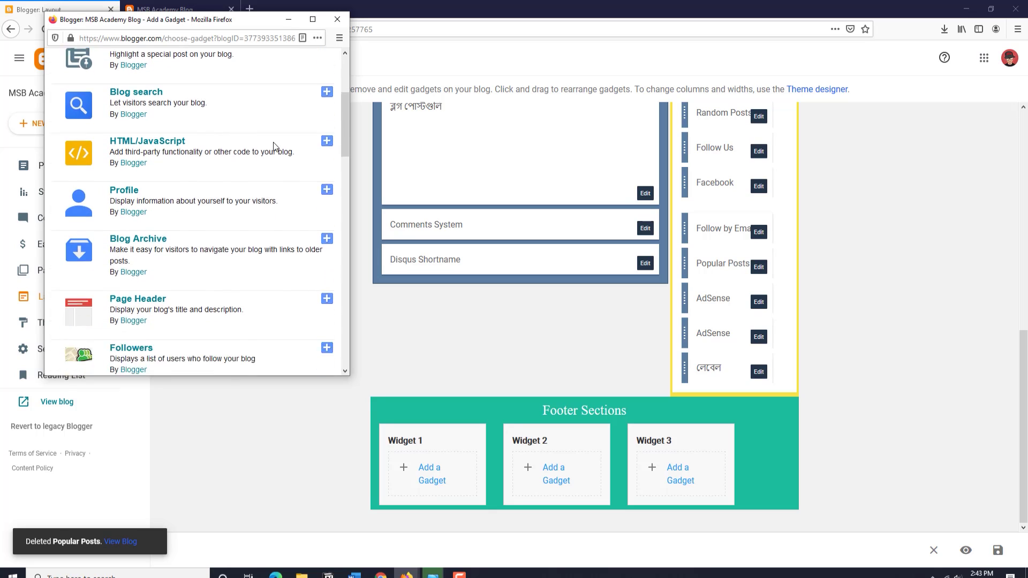
{"action": "scroll", "coordinate": [275, 145], "scroll_direction": "down", "scroll_amount": 1}
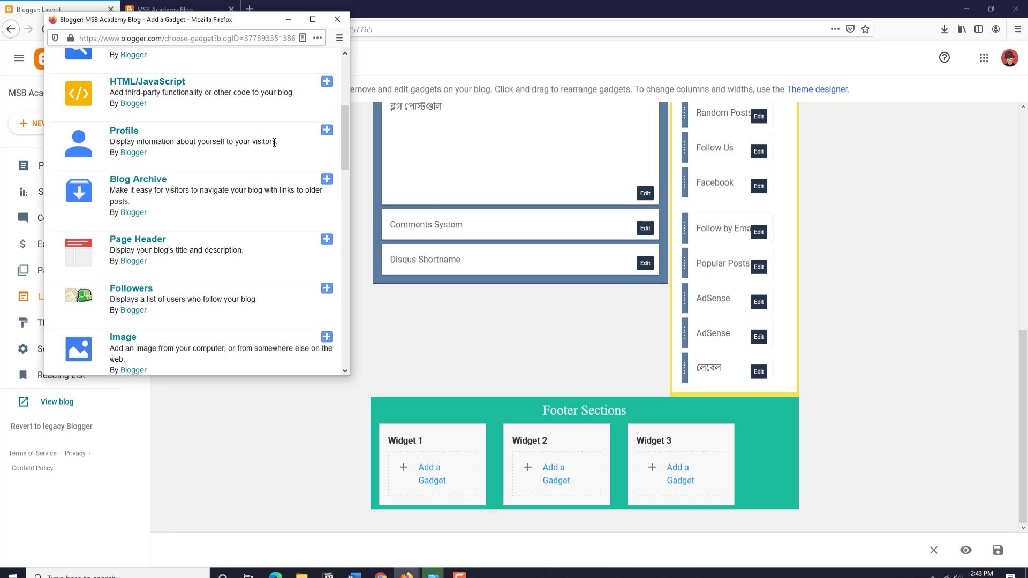
{"action": "scroll", "coordinate": [274, 141], "scroll_direction": "down", "scroll_amount": 2}
{"action": "scroll", "coordinate": [273, 142], "scroll_direction": "down", "scroll_amount": 2}
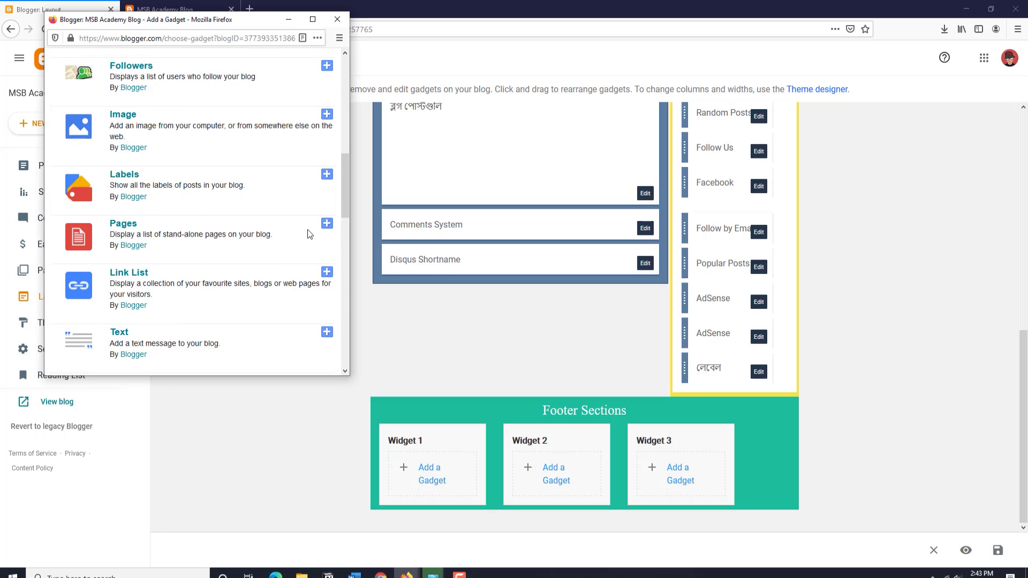
{"action": "left_click", "coordinate": [327, 224]}
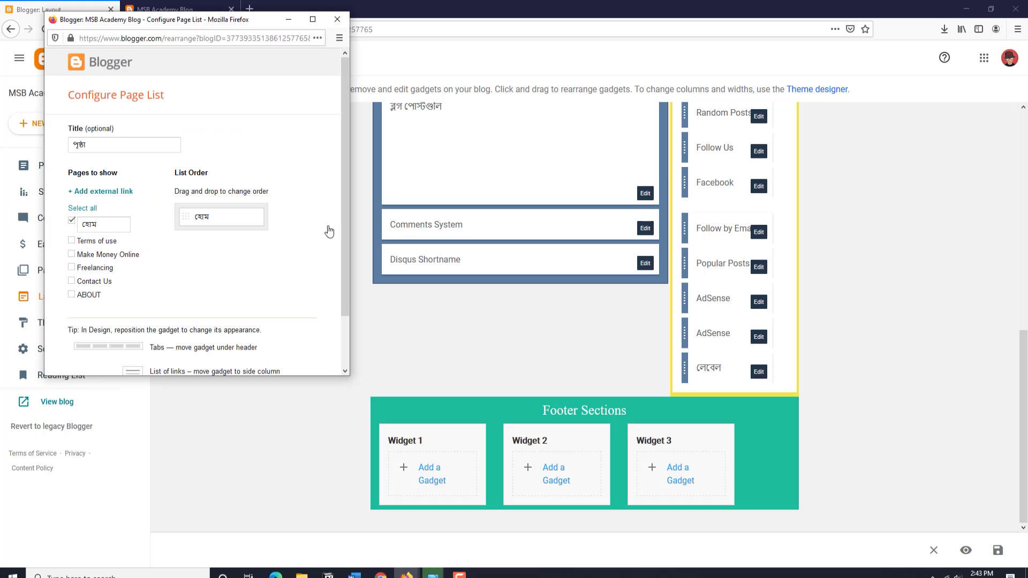
Set the page list to show Contact Us, ABOUT and Terms of use, leaving out the home page
{"action": "scroll", "coordinate": [315, 221], "scroll_direction": "down", "scroll_amount": 2}
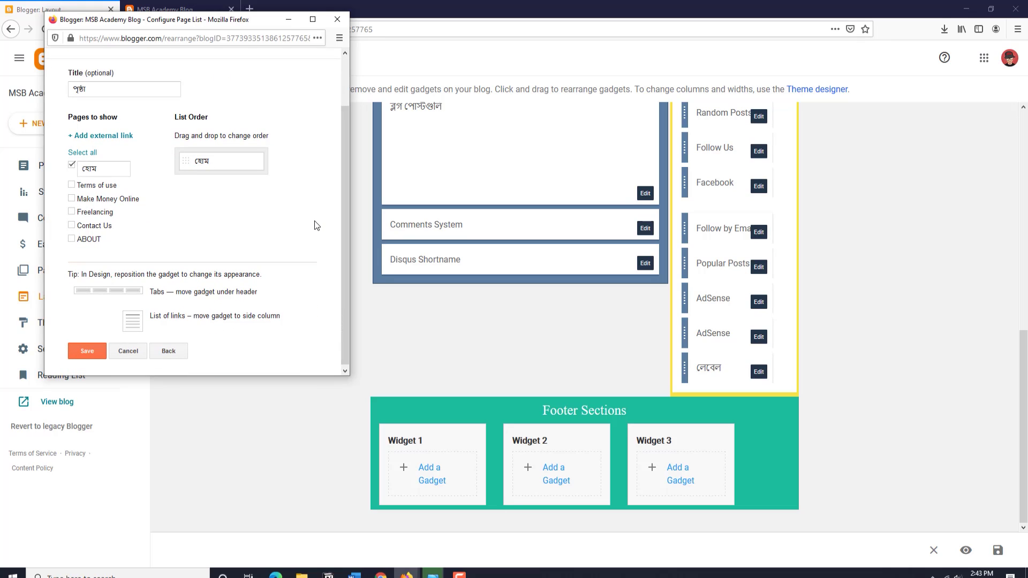
{"action": "left_click", "coordinate": [72, 166]}
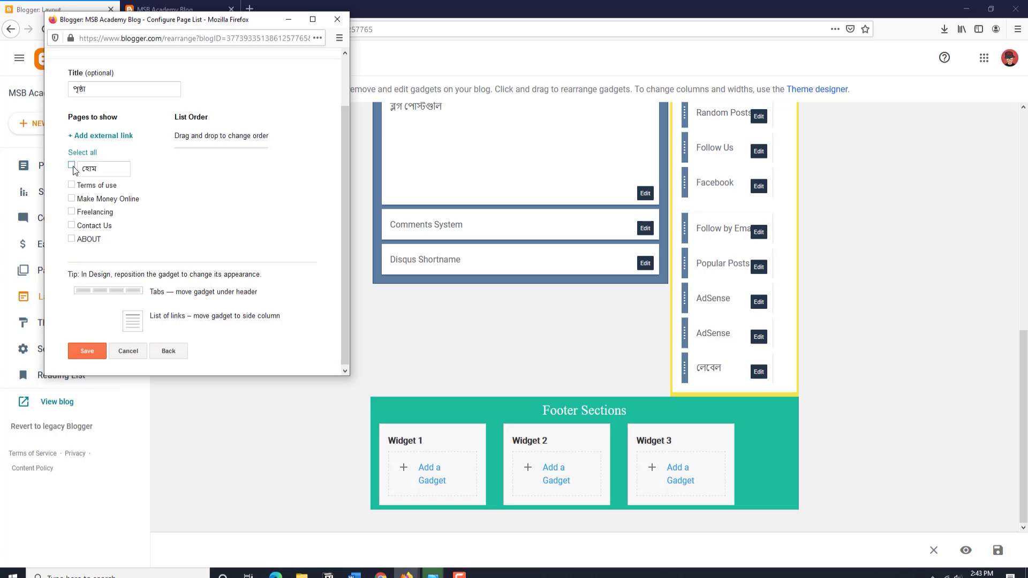
{"action": "left_click", "coordinate": [72, 226]}
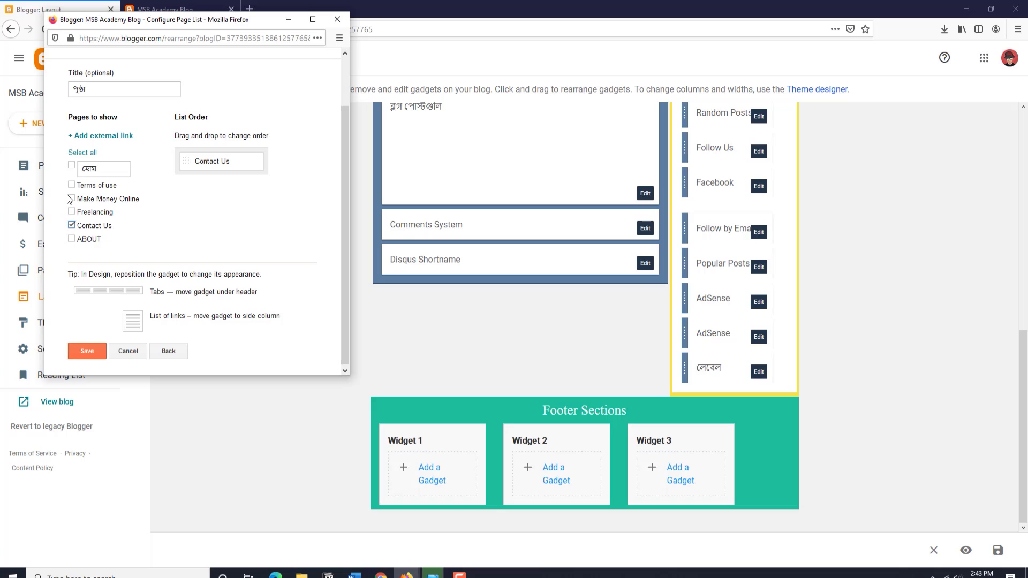
{"action": "left_click", "coordinate": [72, 238]}
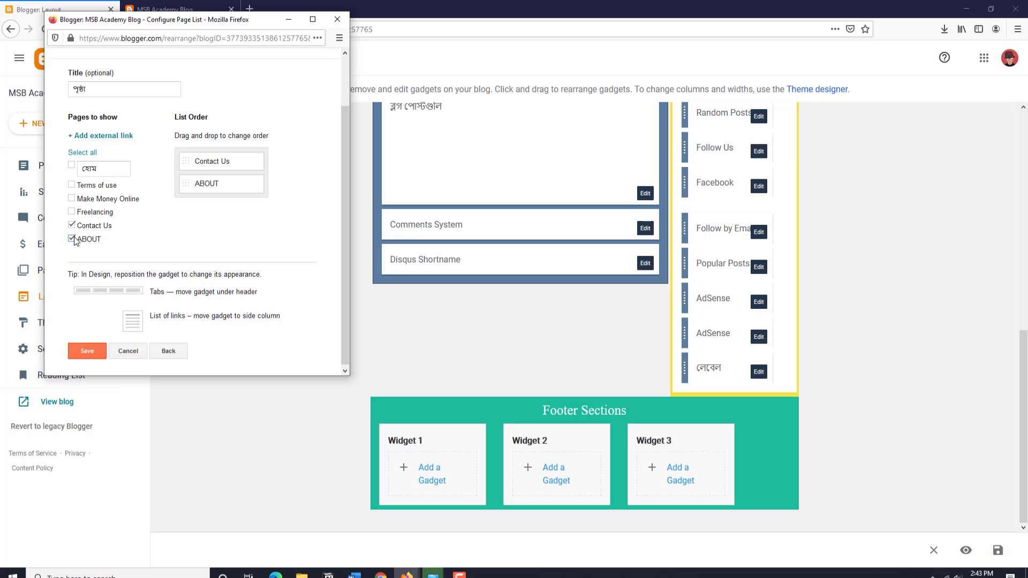
{"action": "left_click", "coordinate": [72, 186]}
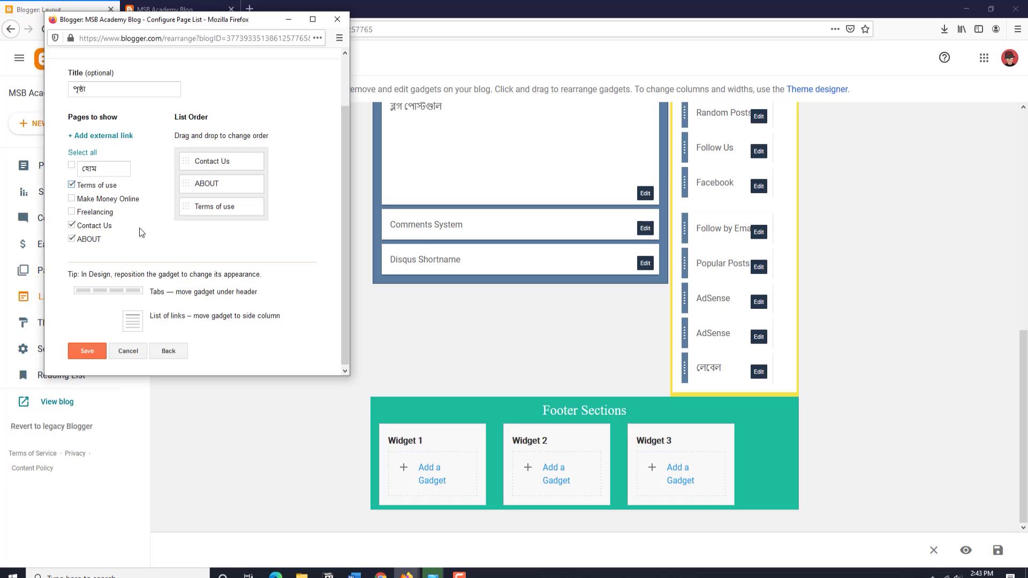
Title the page list gadget "Important Pages" and save it to footer Widget 1
{"action": "scroll", "coordinate": [139, 227], "scroll_direction": "up", "scroll_amount": 2}
{"action": "double_click", "coordinate": [72, 143]}
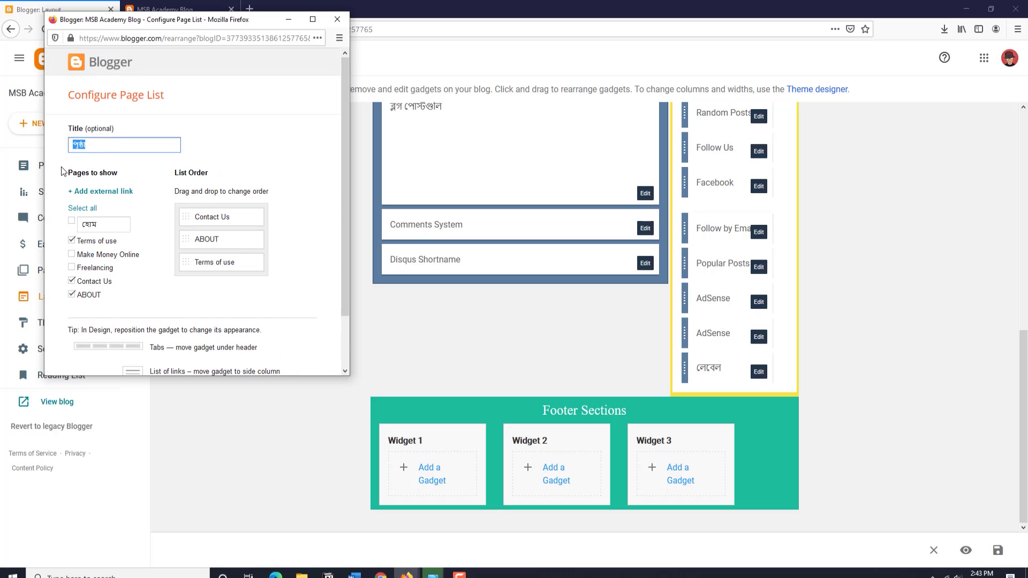
{"action": "key", "text": "BackSpace"}
{"action": "type", "text": "Important Pages"}
{"action": "scroll", "coordinate": [82, 322], "scroll_direction": "down", "scroll_amount": 2}
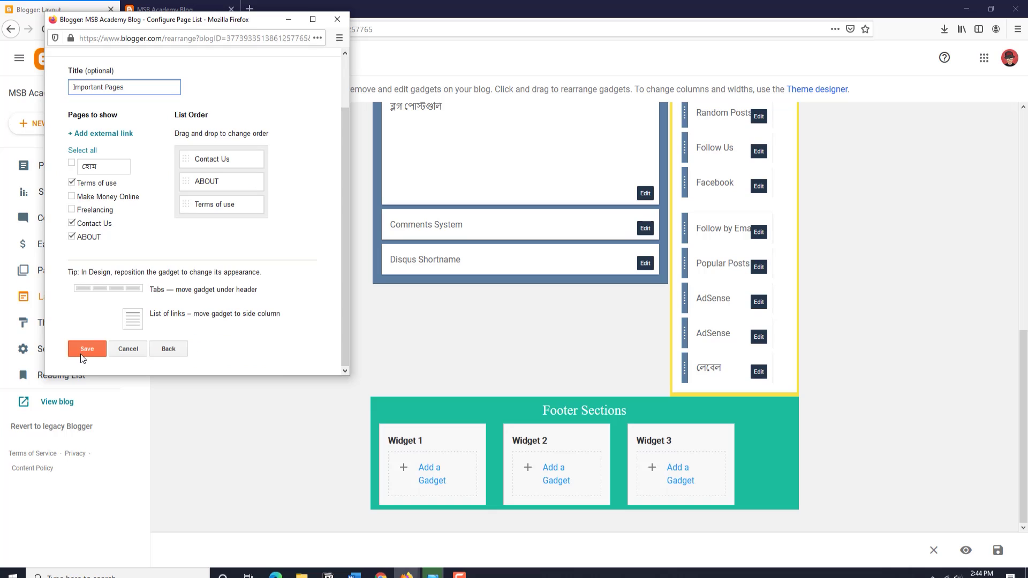
{"action": "left_click", "coordinate": [83, 351]}
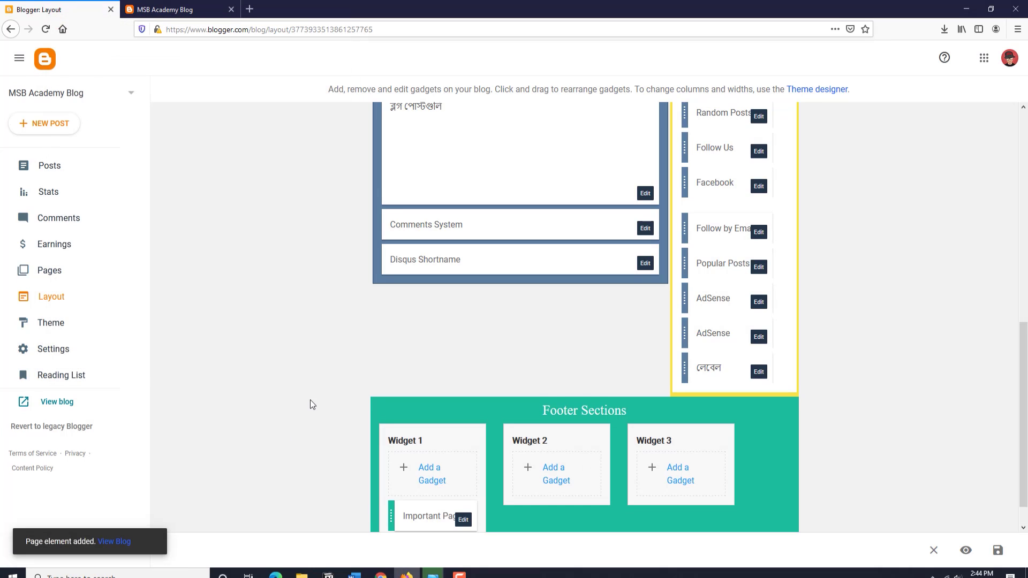
Reload the live MSB Academy Blog and examine the Important Pages list in its footer
{"action": "scroll", "coordinate": [299, 391], "scroll_direction": "down", "scroll_amount": 1}
{"action": "left_click", "coordinate": [171, 9]}
{"action": "left_click", "coordinate": [47, 29]}
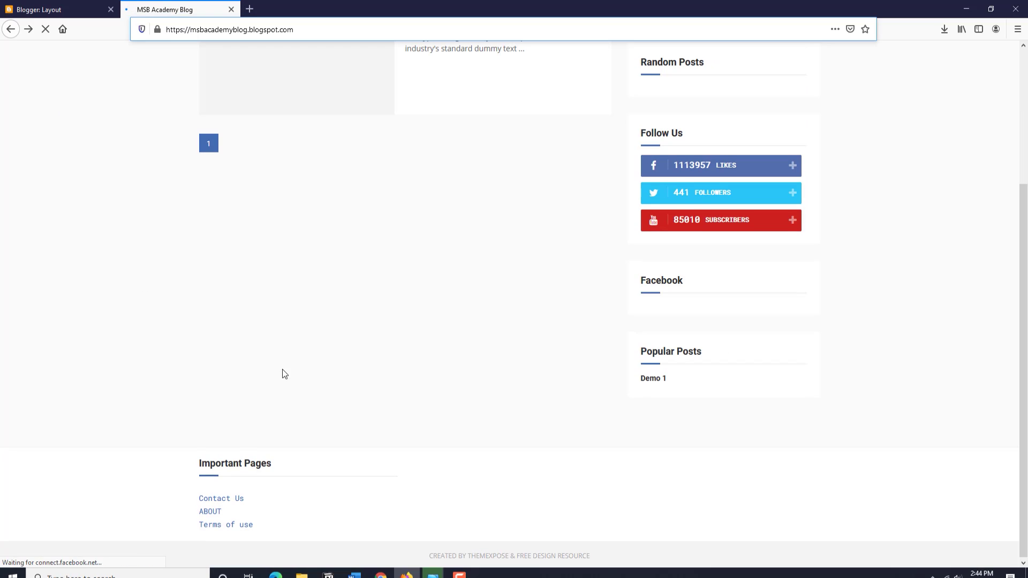
{"action": "scroll", "coordinate": [206, 423], "scroll_direction": "down", "scroll_amount": 2}
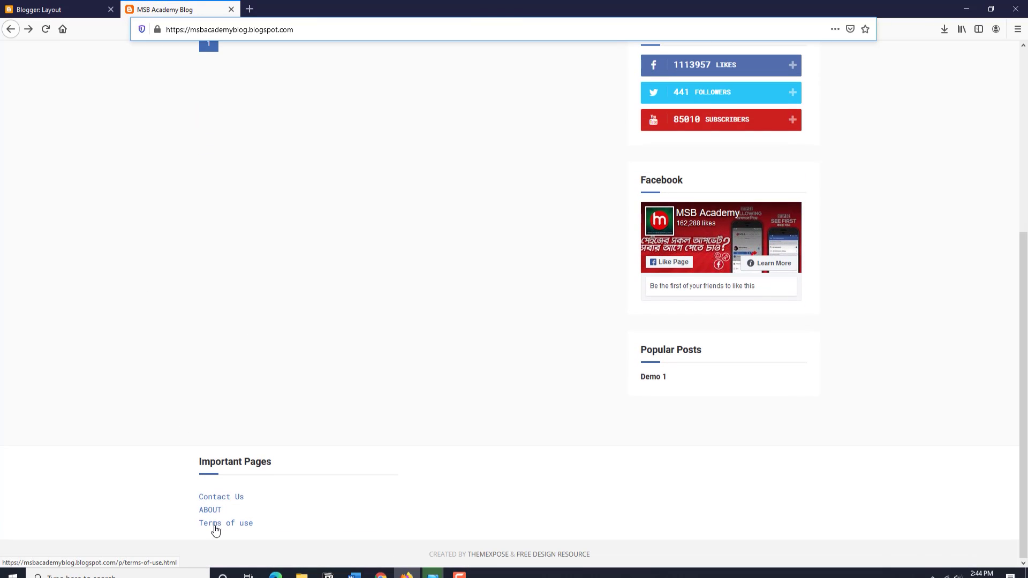
Test the Contact Us and ABOUT links in the footer, and return to the home page's footer
{"action": "left_click", "coordinate": [233, 499]}
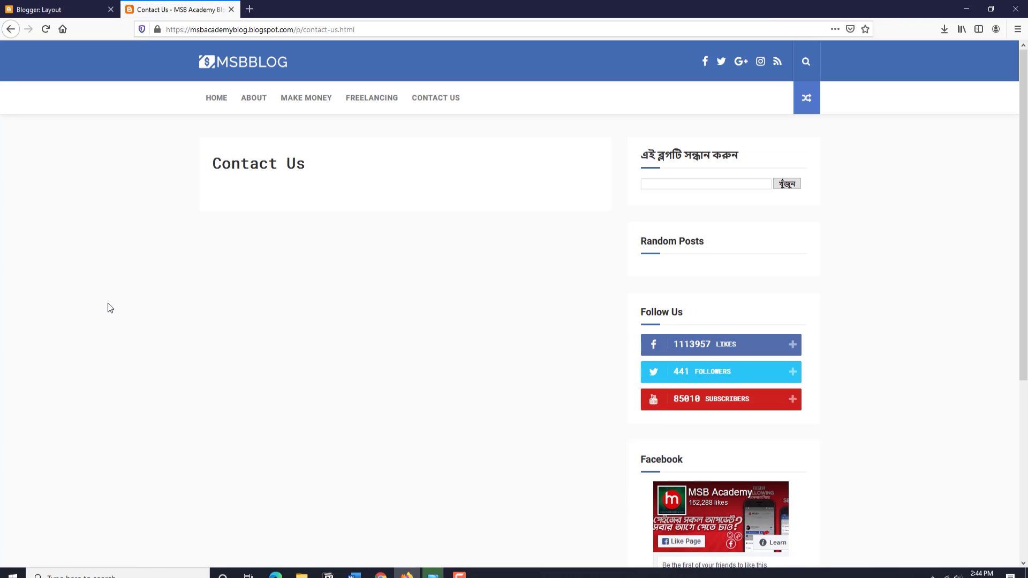
{"action": "scroll", "coordinate": [142, 275], "scroll_direction": "down", "scroll_amount": 5}
{"action": "left_click", "coordinate": [206, 509]}
{"action": "left_click", "coordinate": [216, 97]}
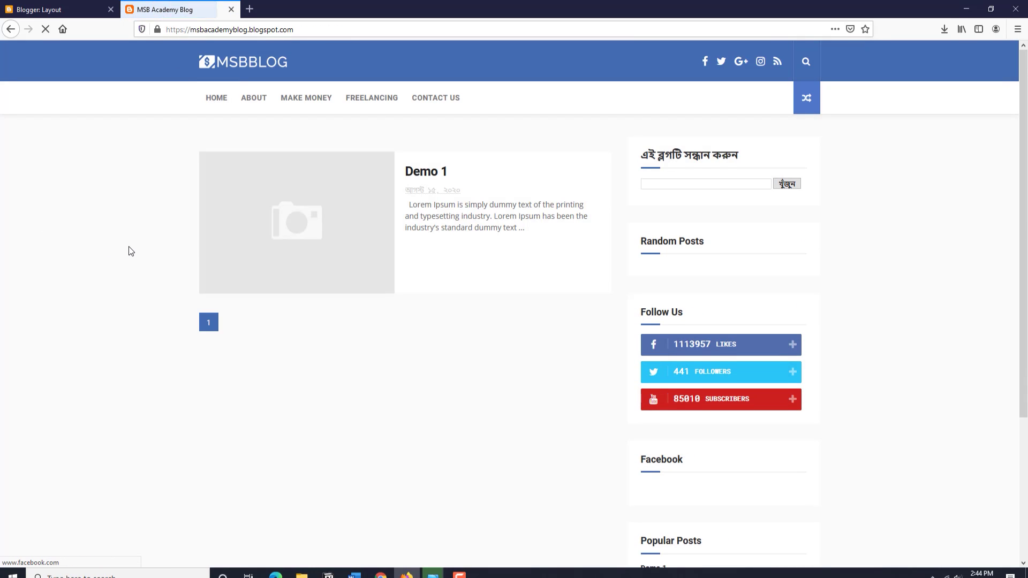
{"action": "scroll", "coordinate": [128, 246], "scroll_direction": "down", "scroll_amount": 5}
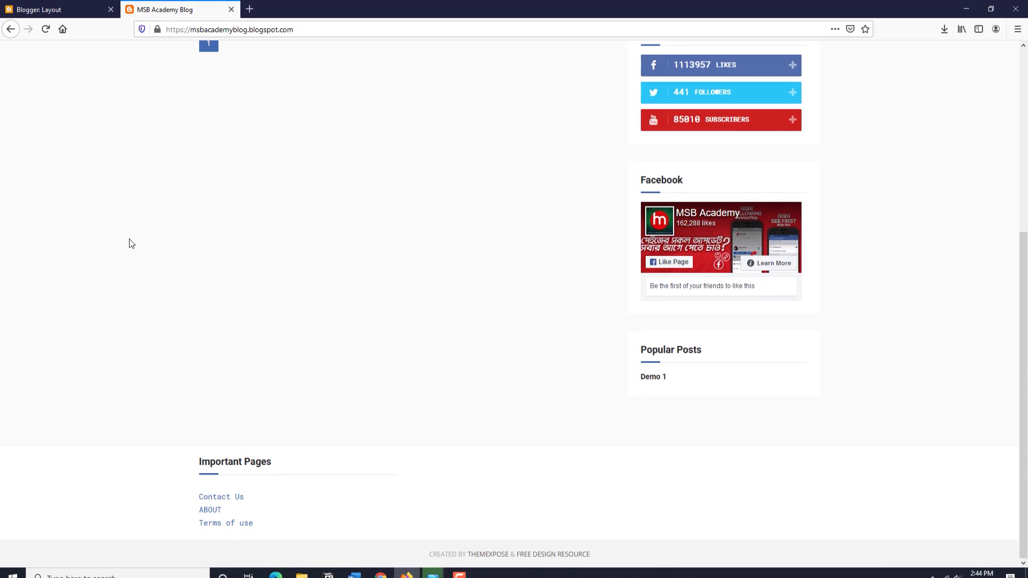
Return to the Blogger layout and start adding a Text gadget titled "Who we are" to footer Widget 2
{"action": "left_click", "coordinate": [71, 9]}
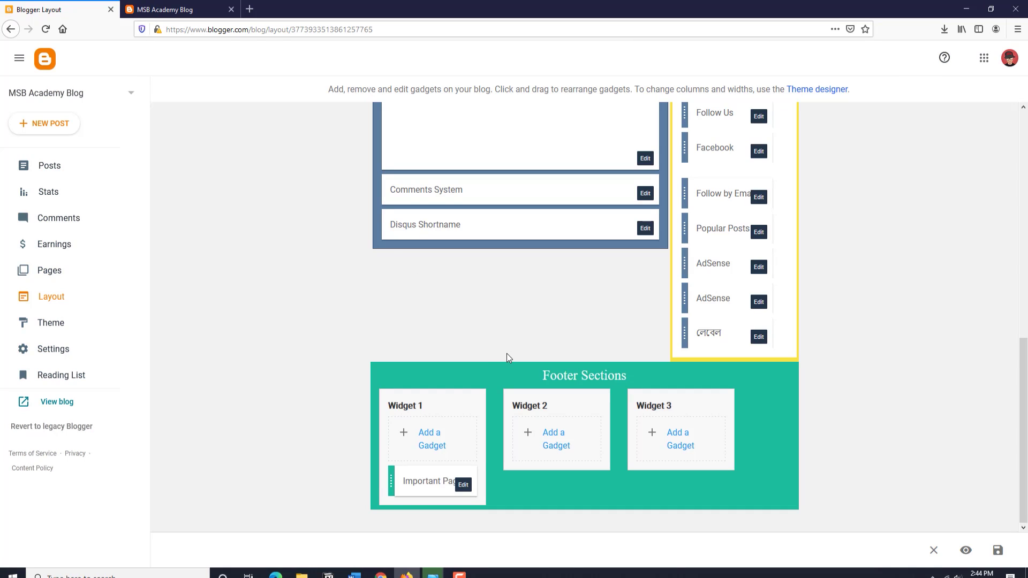
{"action": "left_click", "coordinate": [556, 441]}
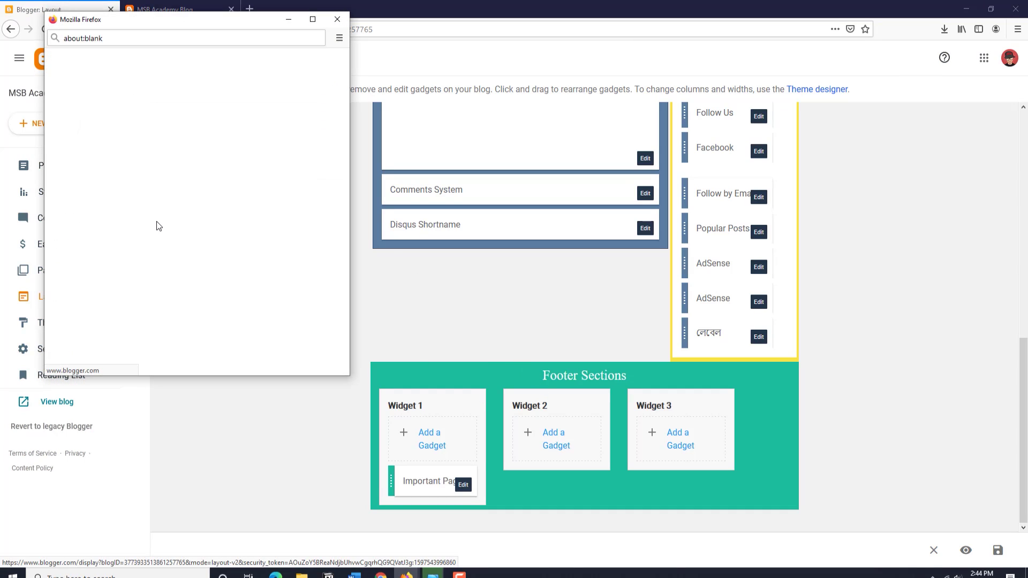
{"action": "scroll", "coordinate": [276, 190], "scroll_direction": "down", "scroll_amount": 7}
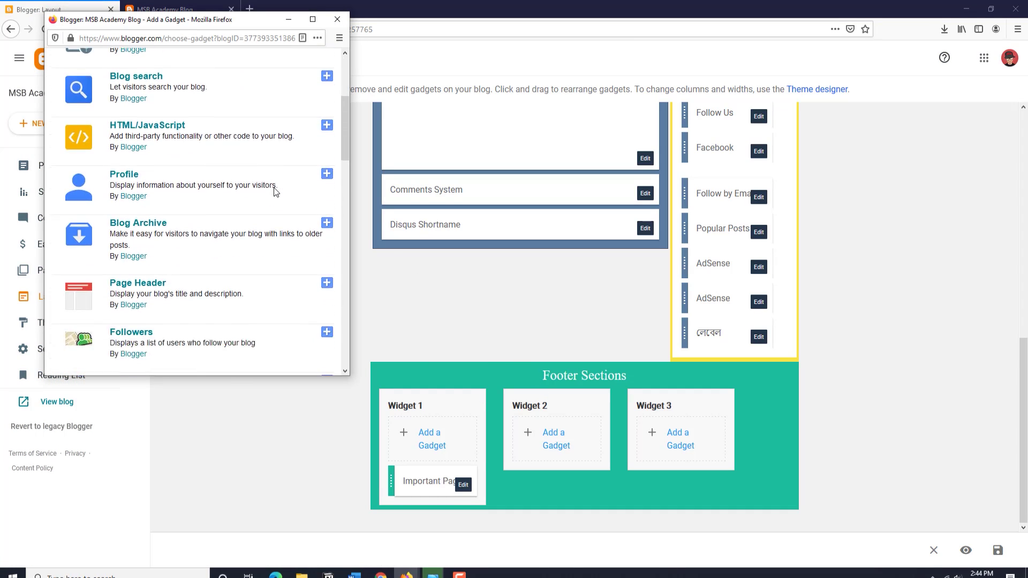
{"action": "scroll", "coordinate": [276, 192], "scroll_direction": "down", "scroll_amount": 5}
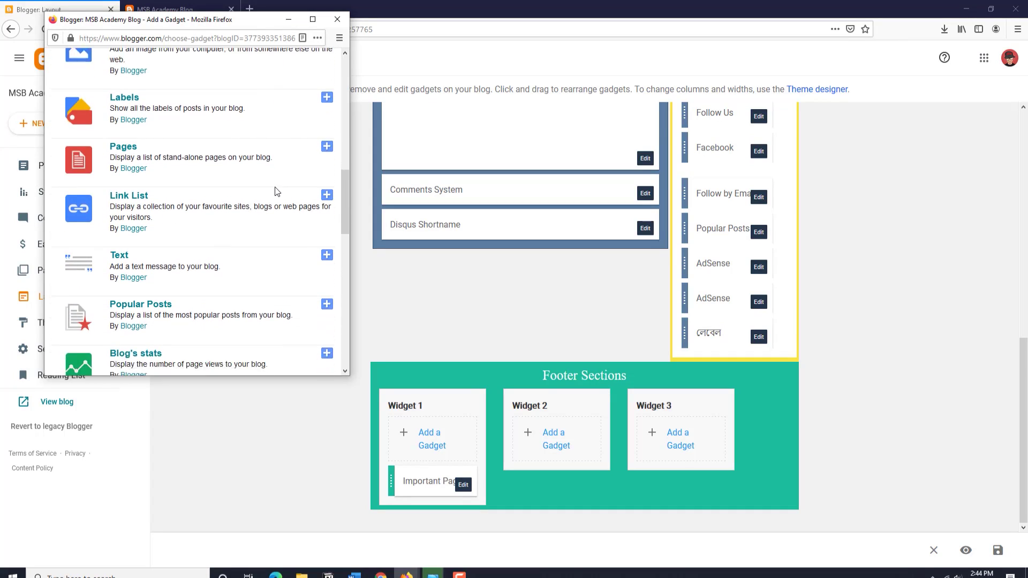
{"action": "left_click", "coordinate": [327, 221]}
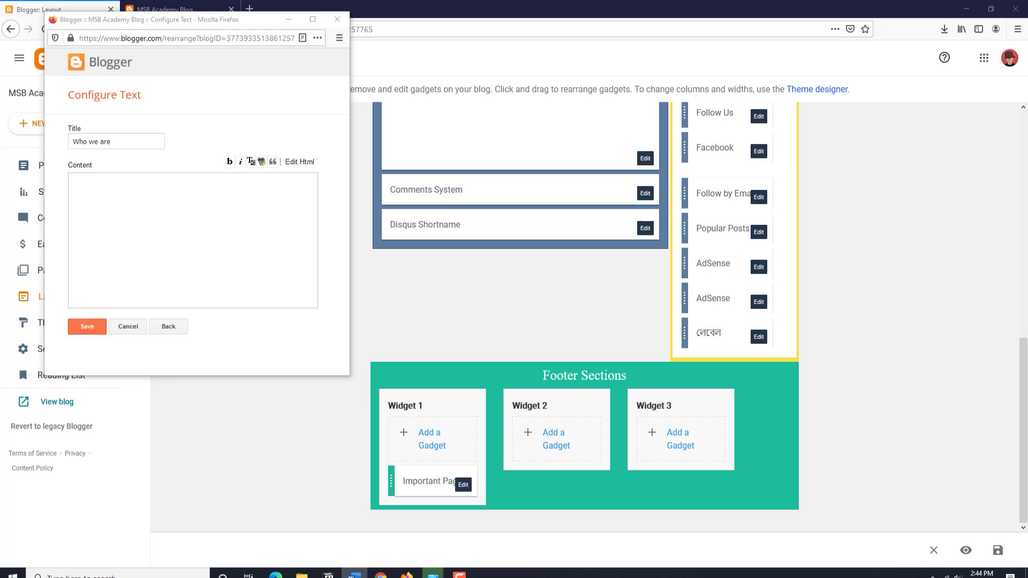
Fill the text content with the blog's description of freelancing, make money online, android app development and passive income, and save the gadget
{"action": "left_click", "coordinate": [152, 188]}
{"action": "type", "text": "This blog is all about freelancing, make money online, android app development and passive income related stuffs. We will try our best to provide resourceful content every day."}
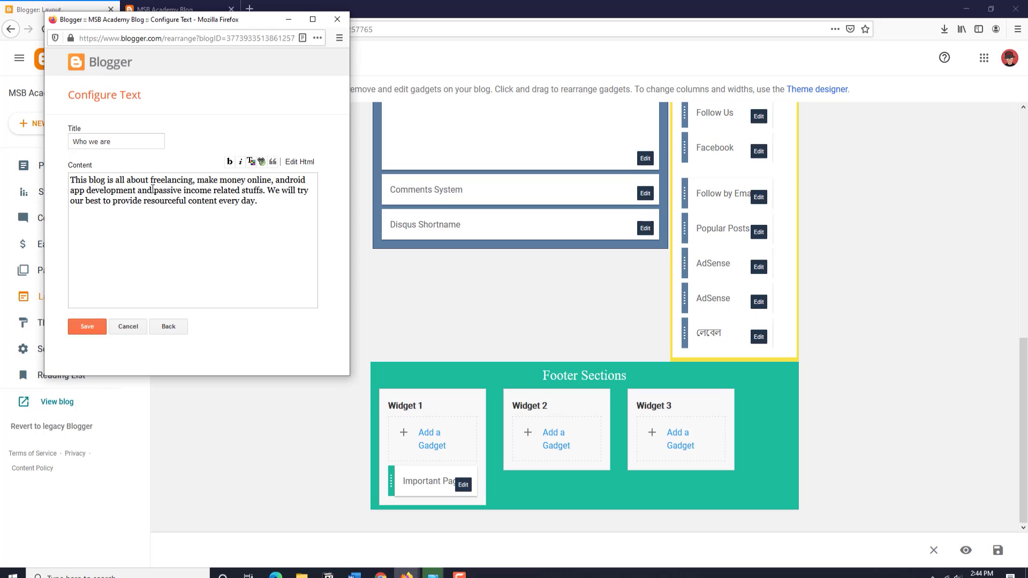
{"action": "left_click", "coordinate": [87, 330]}
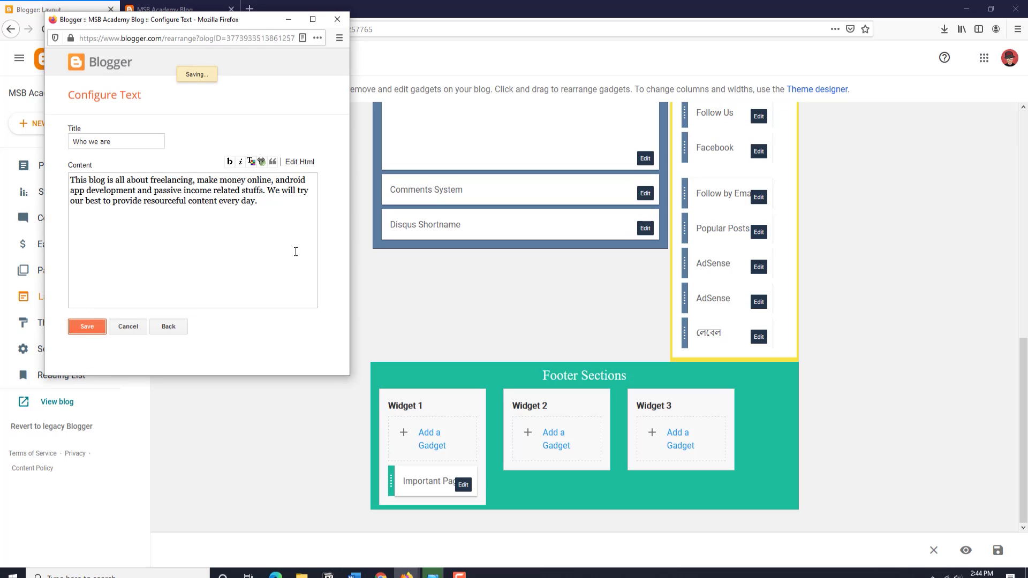
Reload the live blog and read the "Who we are" text in the footer
{"action": "left_click", "coordinate": [166, 9]}
{"action": "left_click", "coordinate": [45, 29]}
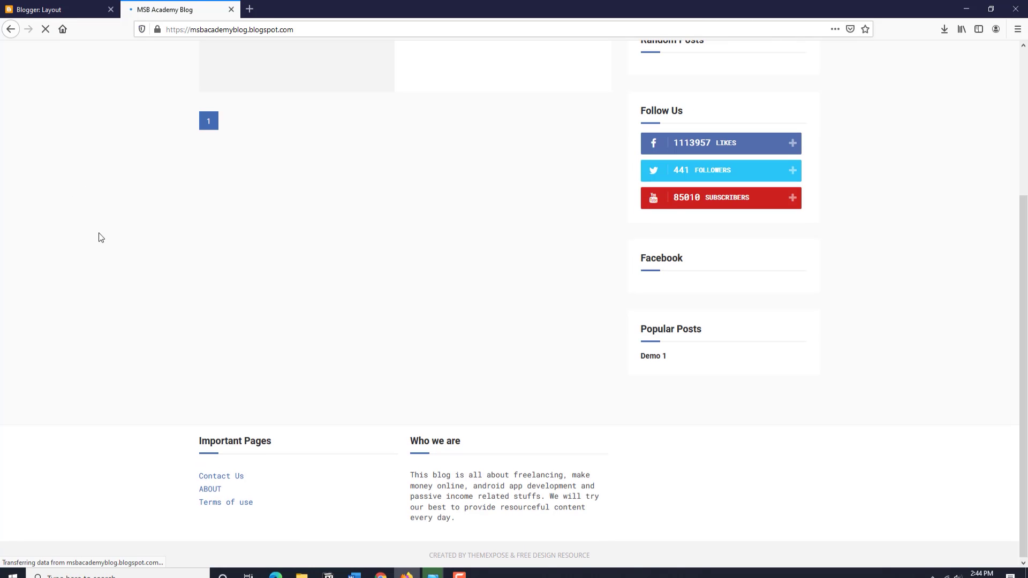
{"action": "scroll", "coordinate": [402, 404], "scroll_direction": "down", "scroll_amount": 2}
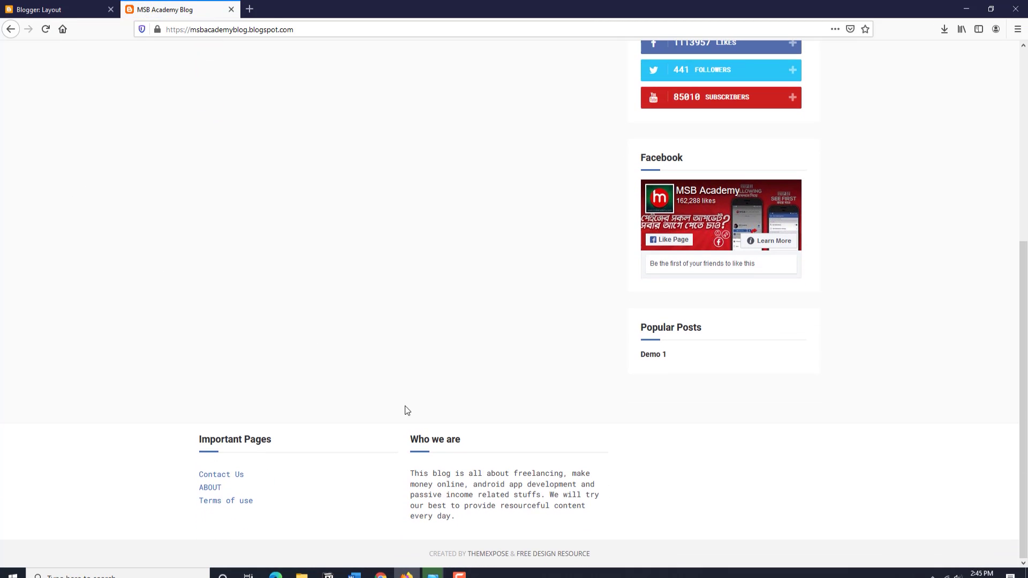
{"action": "left_click_drag", "start_coordinate": [418, 473], "coordinate": [494, 507]}
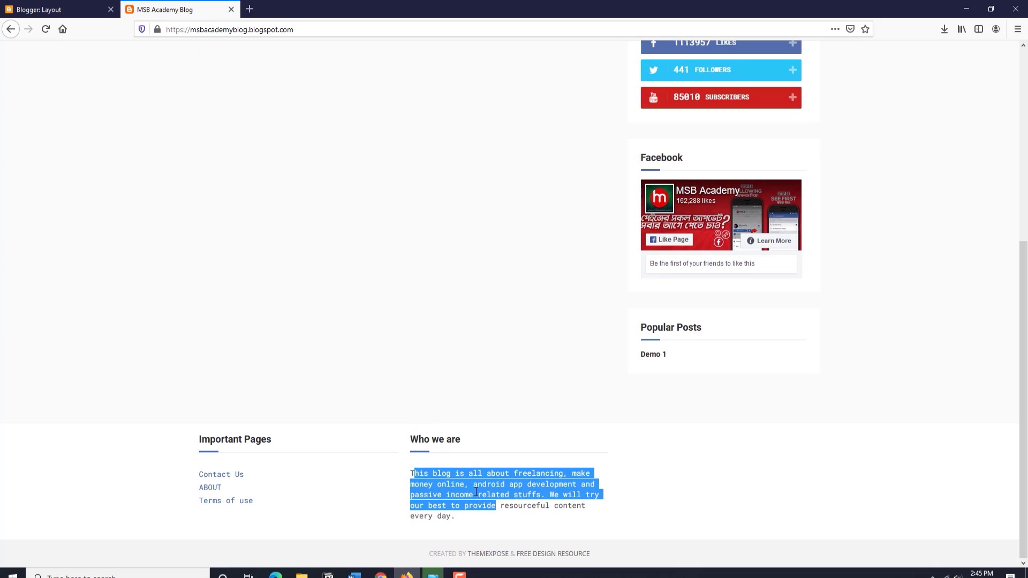
{"action": "left_click", "coordinate": [476, 492]}
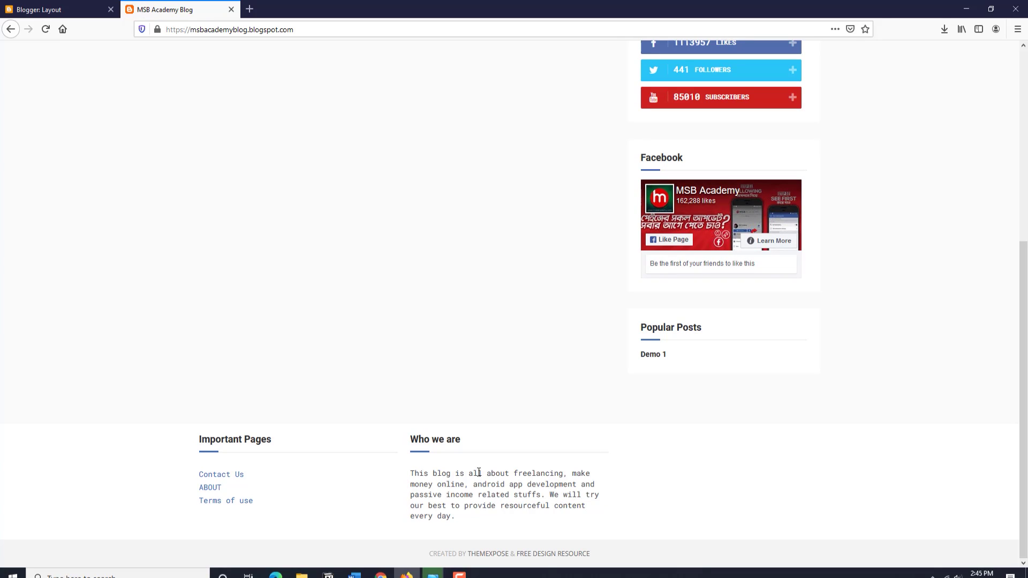
Return to the Blogger layout and start adding a Link List gadget to footer Widget 3
{"action": "left_click", "coordinate": [71, 9]}
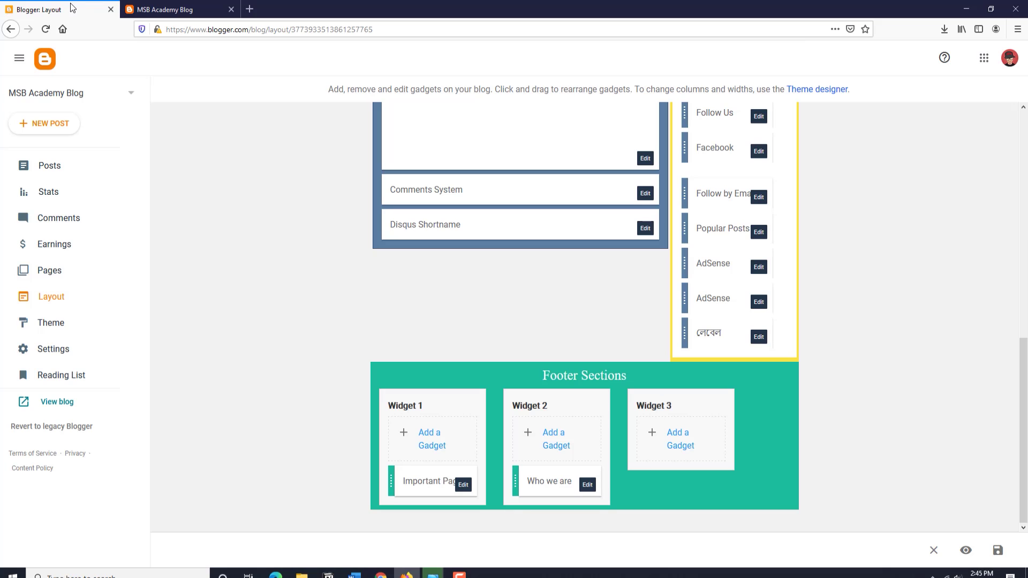
{"action": "left_click", "coordinate": [683, 448]}
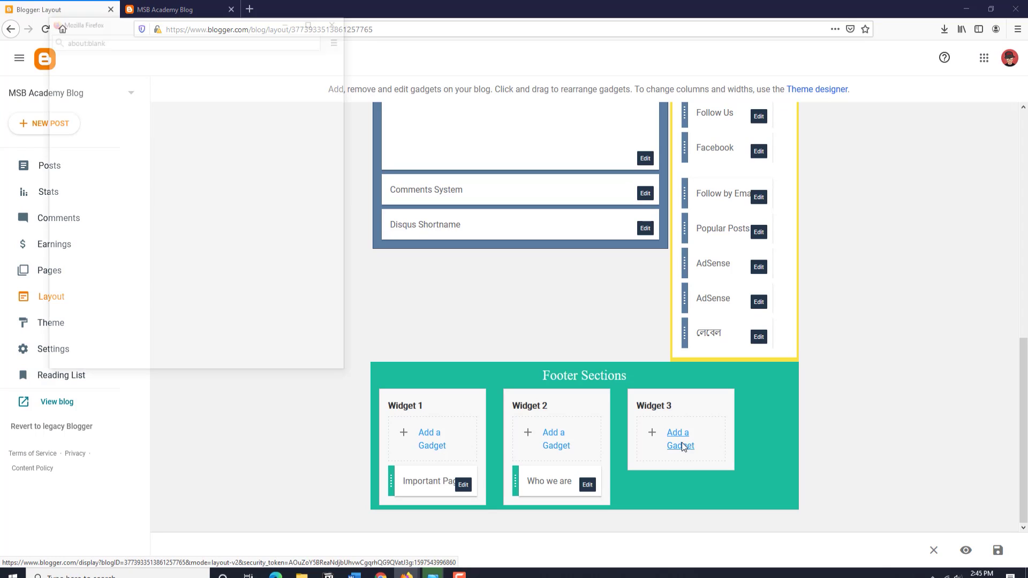
{"action": "scroll", "coordinate": [222, 192], "scroll_direction": "down", "scroll_amount": 6}
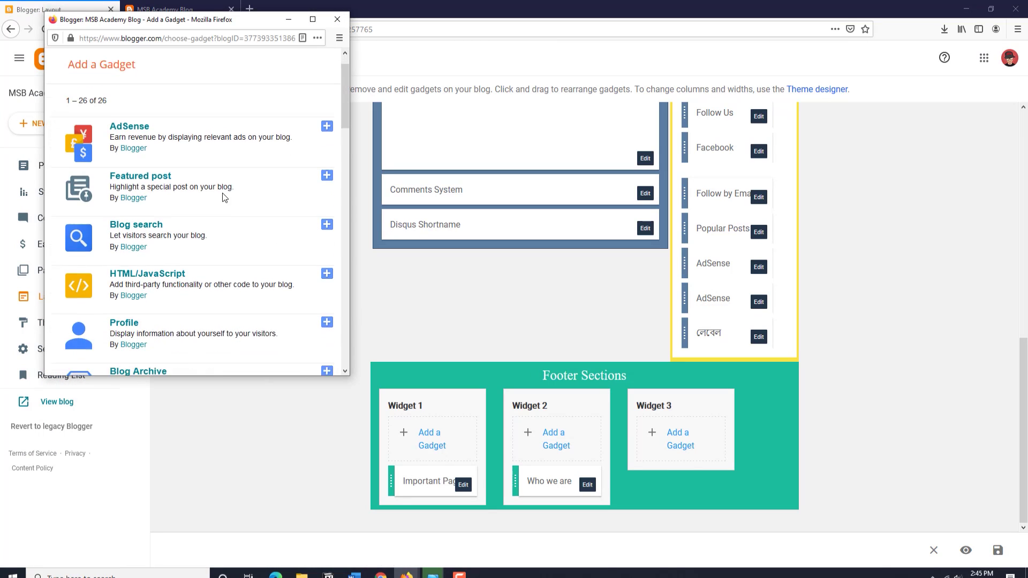
{"action": "scroll", "coordinate": [273, 191], "scroll_direction": "down", "scroll_amount": 5}
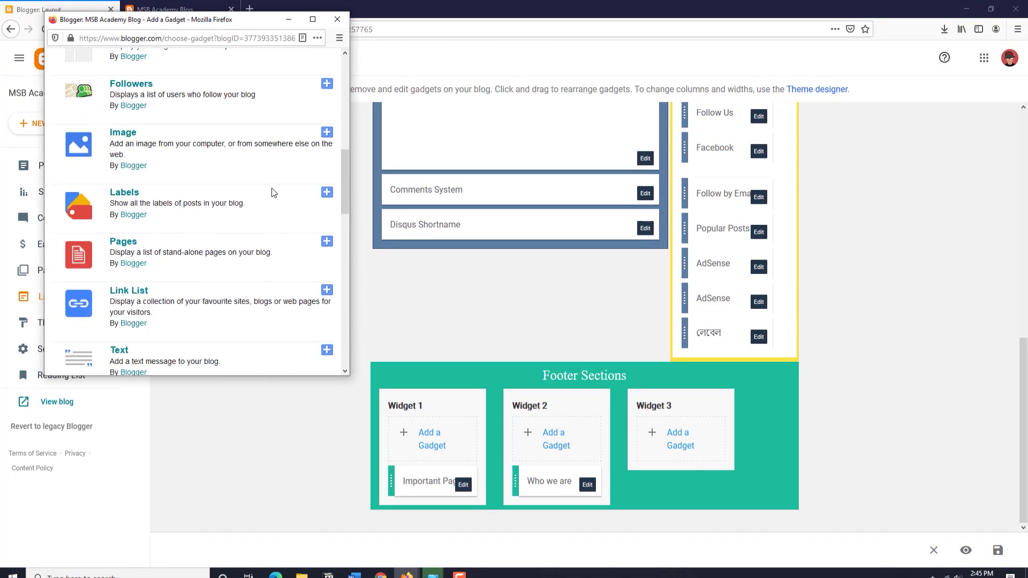
{"action": "left_click", "coordinate": [323, 254]}
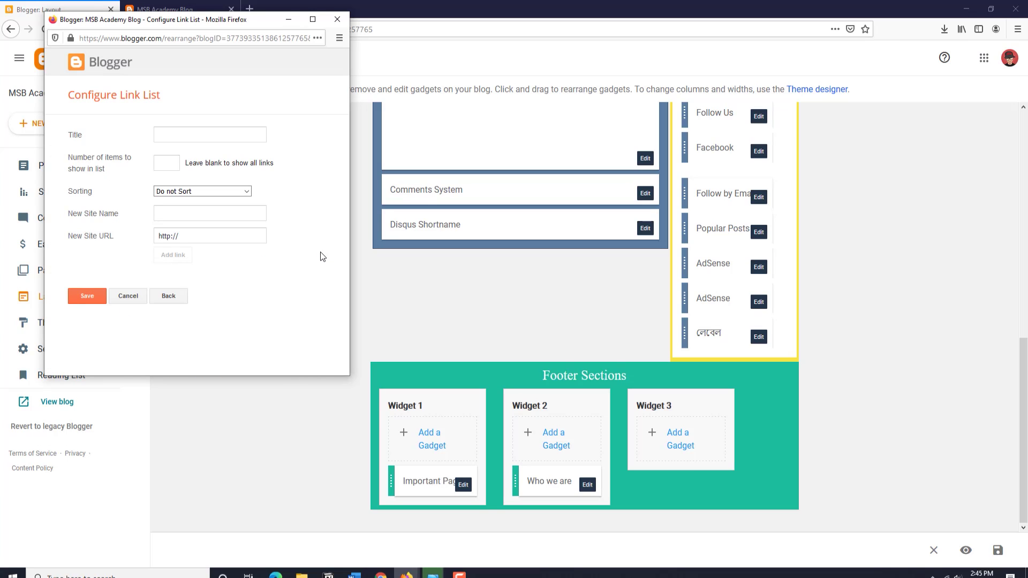
Title the link list "Necessery Links" and name the new site "All Courses", adding the word "Video" to that name
{"action": "left_click", "coordinate": [177, 134]}
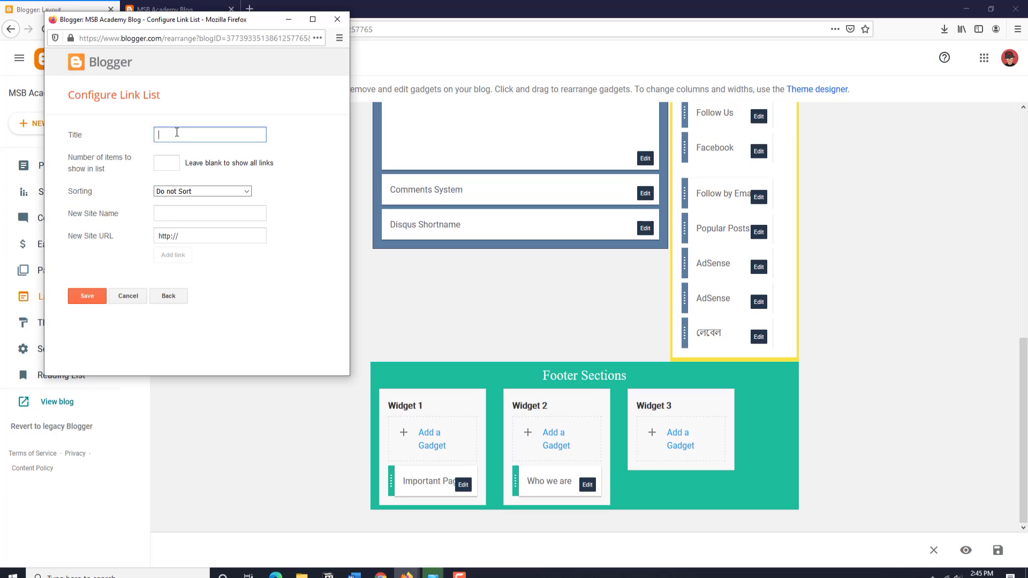
{"action": "type", "text": "Necessery Links"}
{"action": "left_click", "coordinate": [166, 214]}
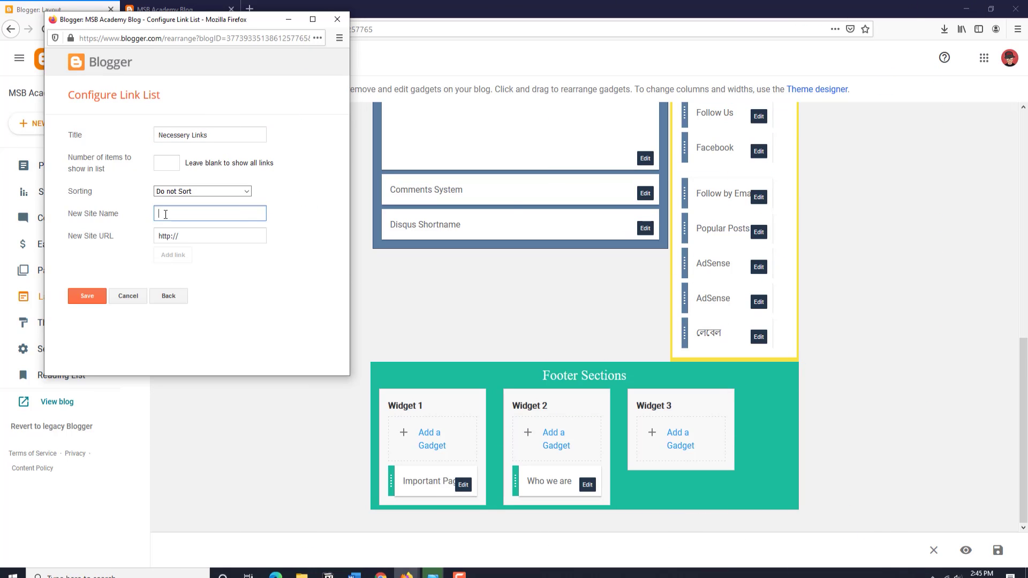
{"action": "type", "text": "All Courses"}
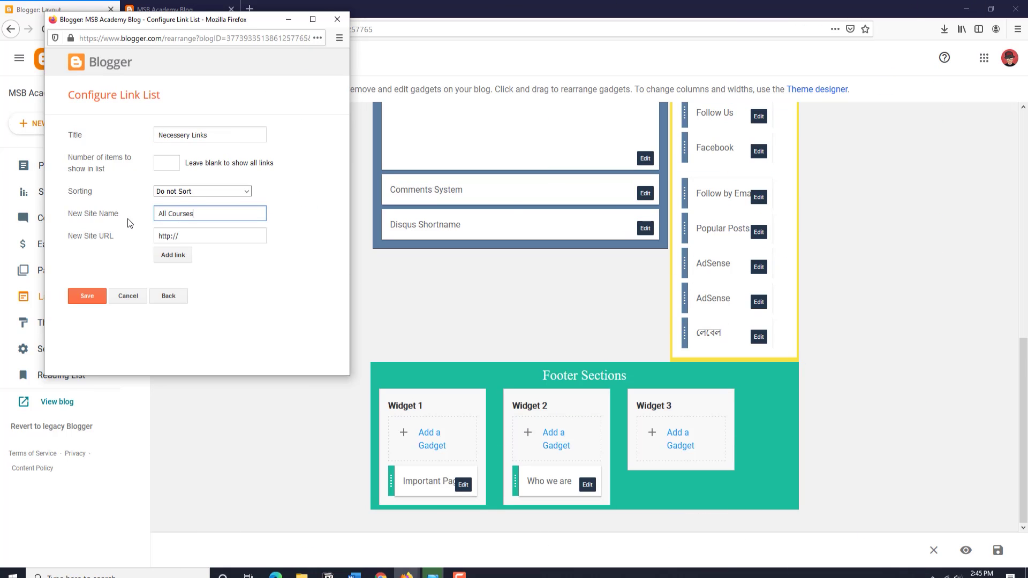
{"action": "type", "text": "Video"}
{"action": "key", "text": "Tab"}
Open msbacademy.com in a new tab, go to its All Courses page, and copy that page's address
{"action": "left_click", "coordinate": [249, 9]}
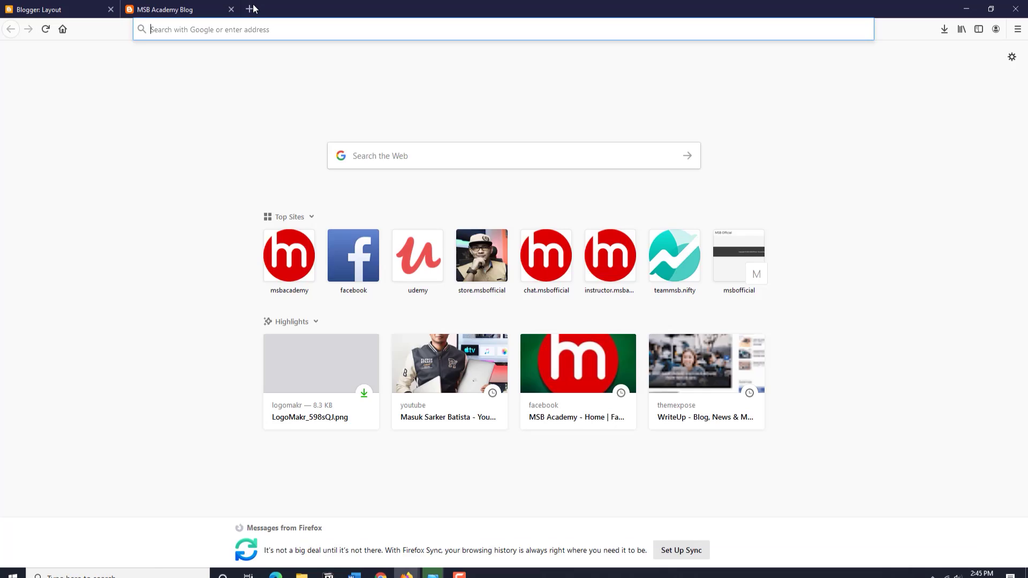
{"action": "type", "text": "msbacademy.com"}
{"action": "key", "text": "Return"}
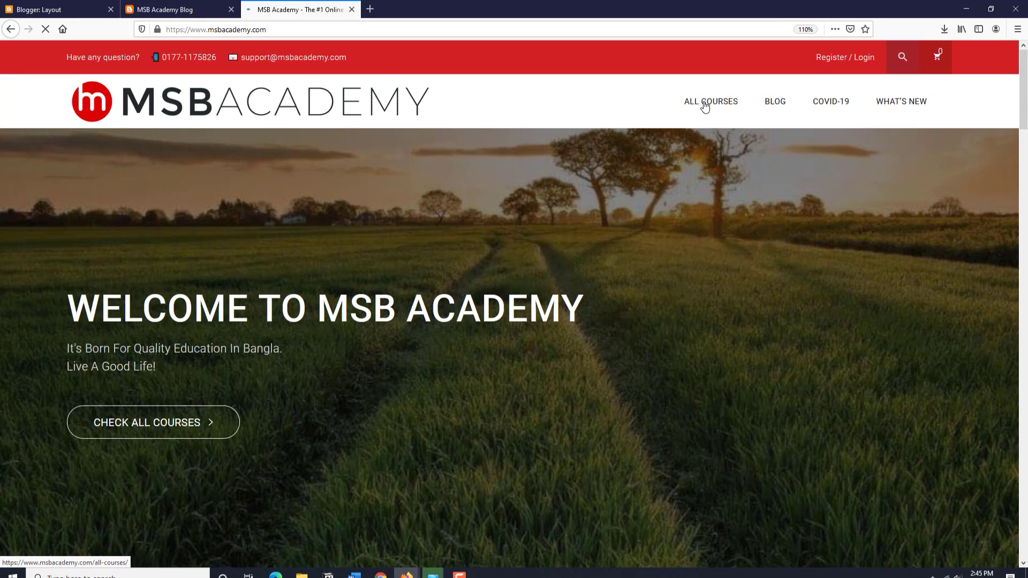
{"action": "left_click", "coordinate": [708, 102]}
{"action": "left_click", "coordinate": [244, 29]}
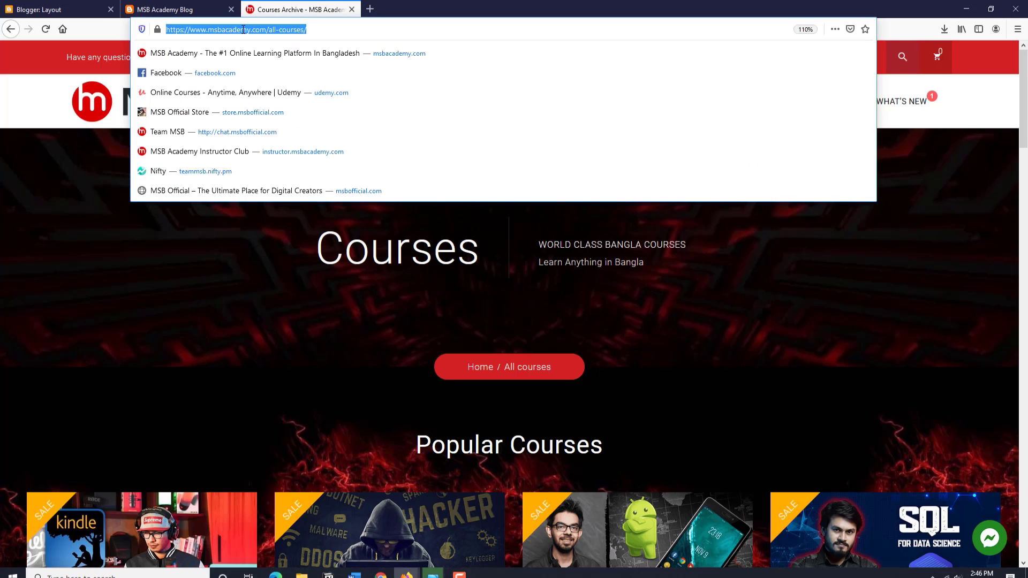
{"action": "left_click", "coordinate": [188, 283]}
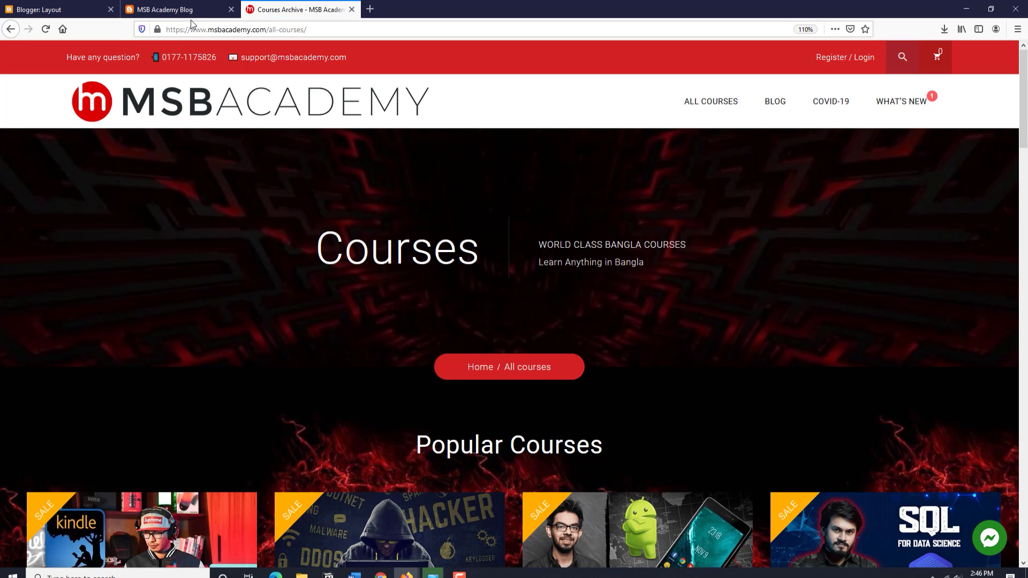
{"action": "left_click_drag", "start_coordinate": [190, 29], "coordinate": [330, 35]}
{"action": "left_click", "coordinate": [210, 313]}
Return to the link list configuration, set the new site URL to the copied all-courses address, and add the "All Video Courses" link
{"action": "left_click", "coordinate": [181, 10]}
{"action": "left_click", "coordinate": [59, 9]}
{"action": "mouse_move", "coordinate": [406, 573]}
{"action": "left_click", "coordinate": [435, 527]}
{"action": "left_click", "coordinate": [193, 236]}
{"action": "key", "text": "ctrl+a"}
{"action": "key", "text": "ctrl+v"}
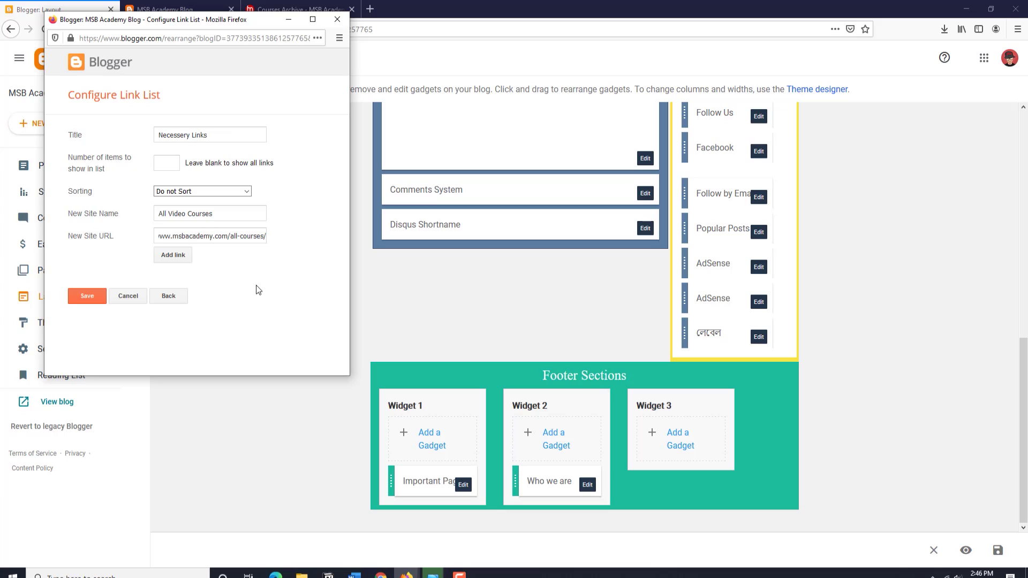
{"action": "left_click", "coordinate": [172, 255]}
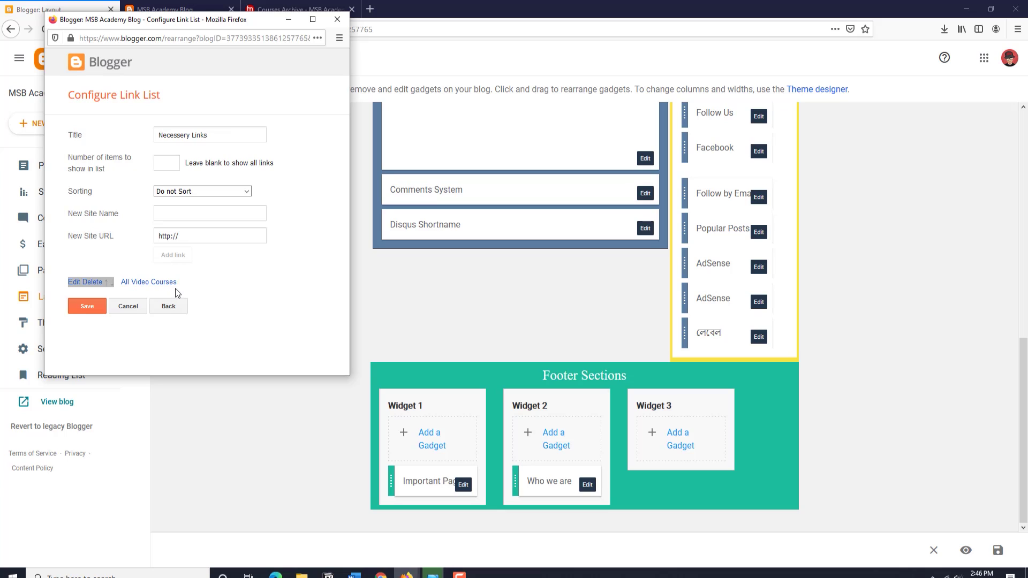
Name the next new site "Latest Videos" and open YouTube in a new tab
{"action": "left_click", "coordinate": [175, 215]}
{"action": "type", "text": "Late"}
{"action": "left_click", "coordinate": [297, 7]}
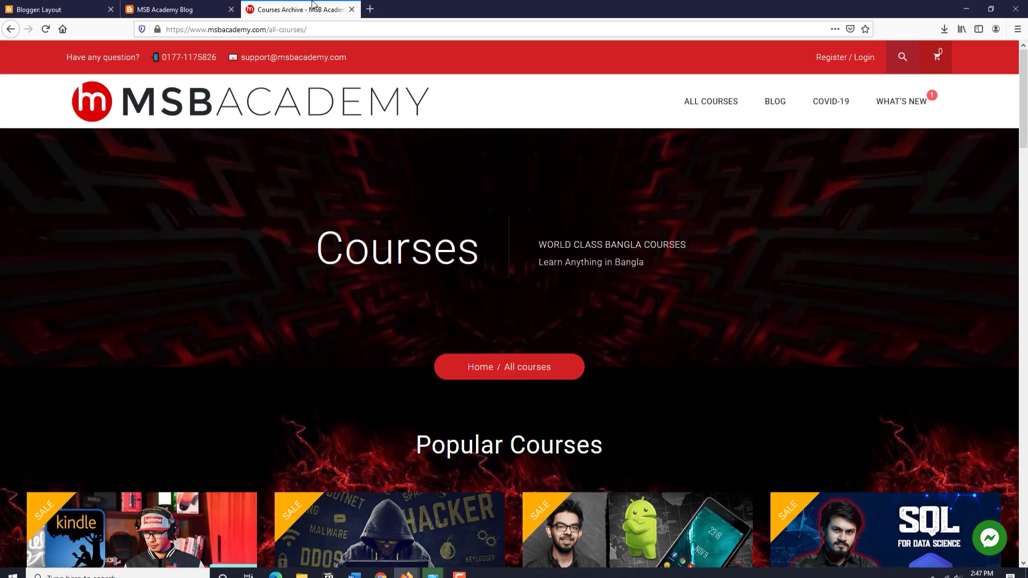
{"action": "left_click", "coordinate": [370, 9]}
{"action": "type", "text": "yo"}
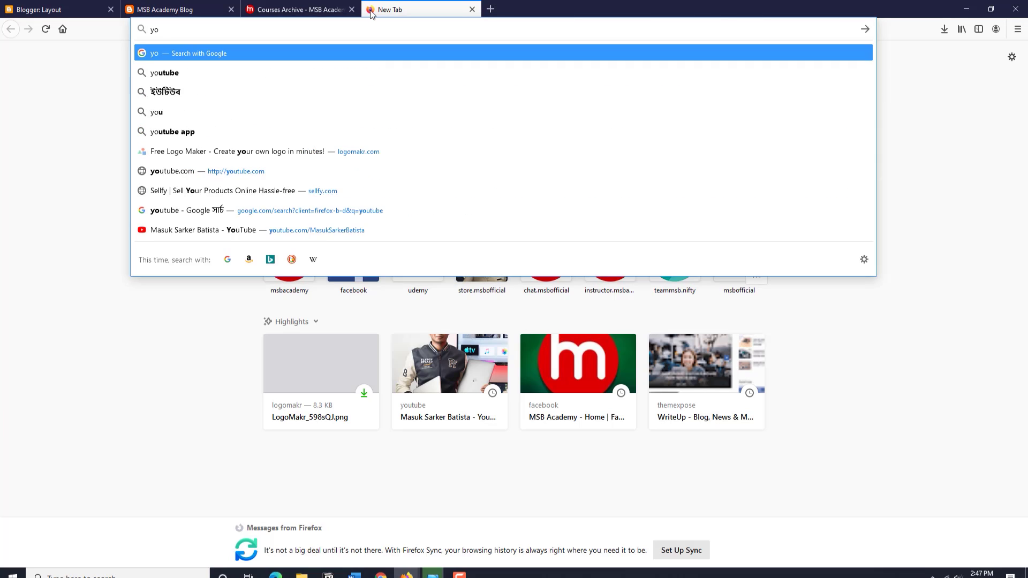
{"action": "key", "text": "Return"}
{"action": "type", "text": "utube"}
{"action": "key", "text": "Return"}
{"action": "left_click", "coordinate": [117, 155]}
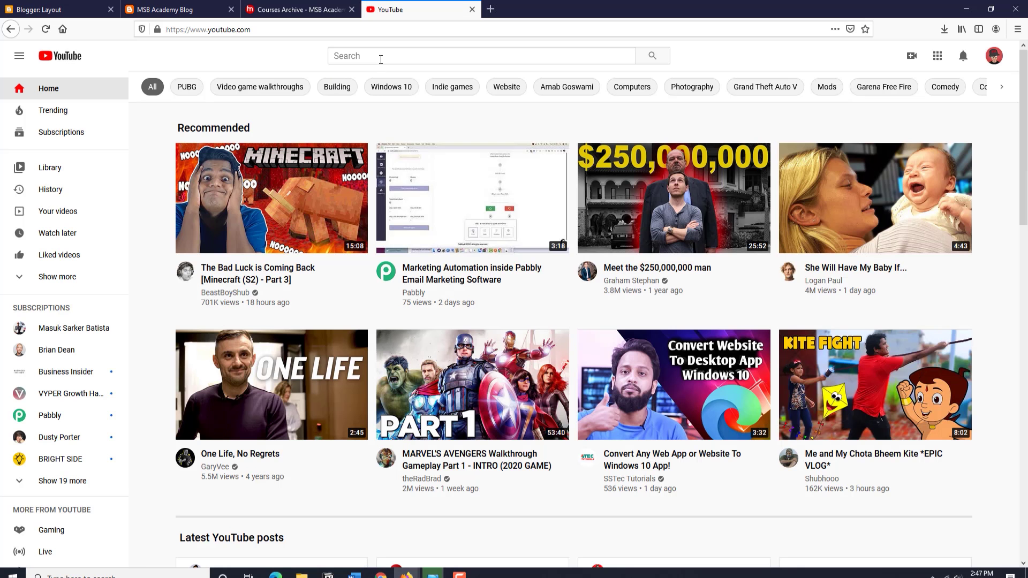
Find the blog owner's YouTube channel through a previous search and copy the address of its videos page
{"action": "left_click", "coordinate": [381, 57]}
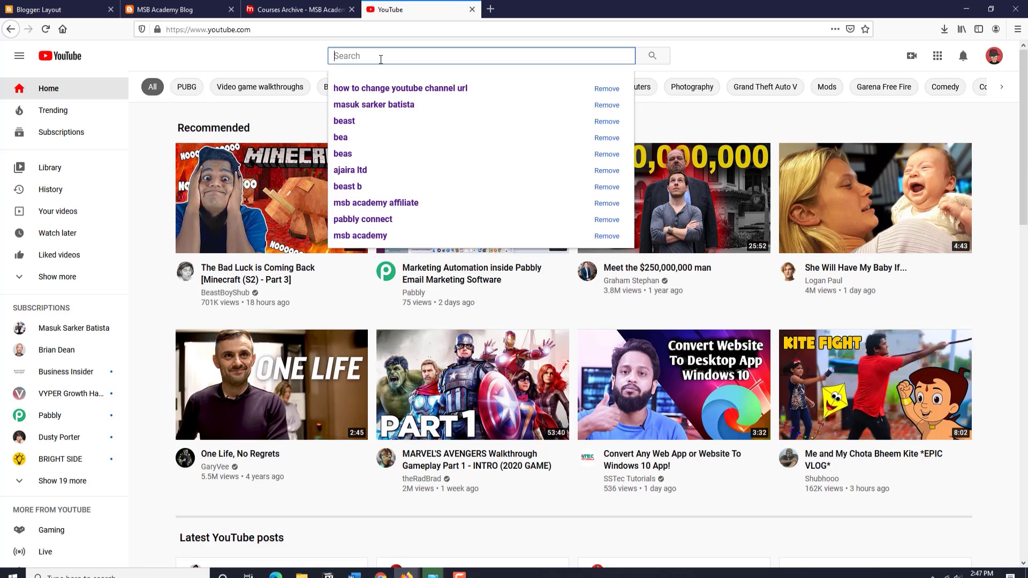
{"action": "left_click", "coordinate": [383, 103]}
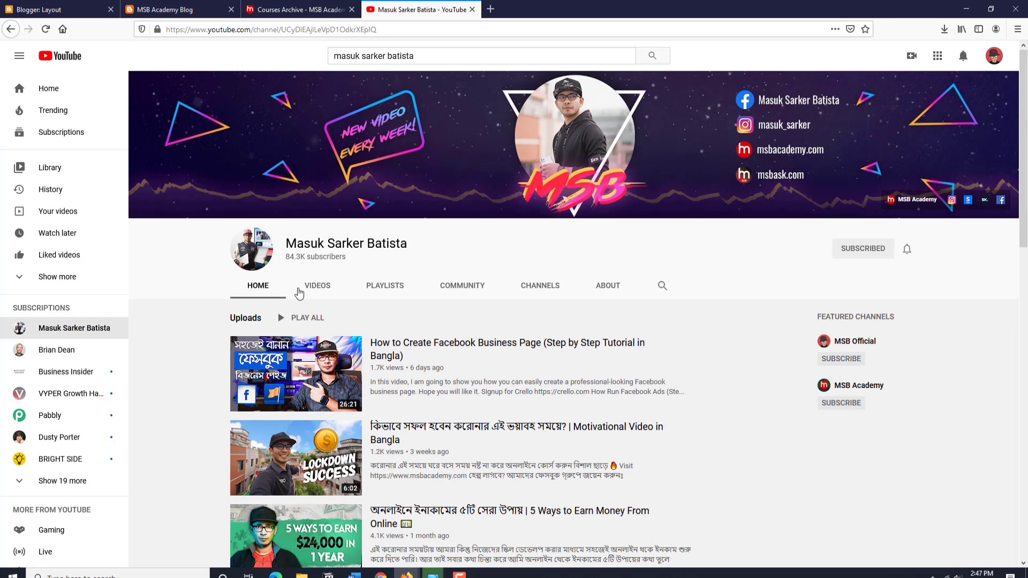
{"action": "left_click", "coordinate": [320, 286]}
{"action": "left_click", "coordinate": [217, 29]}
{"action": "key", "text": "ctrl+c"}
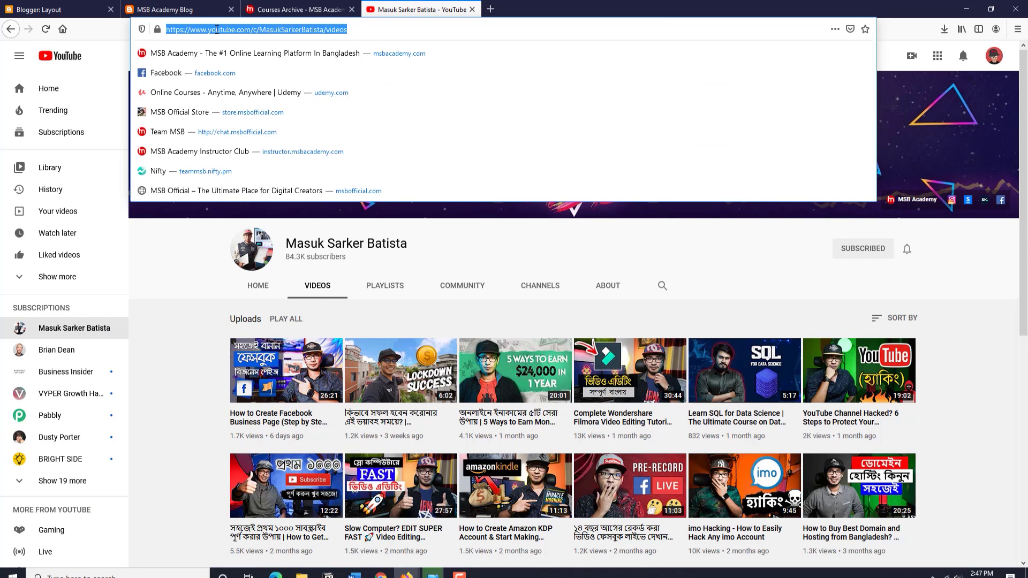
Switch back to the link list configuration, enter the copied videos address as the site URL, and add the "Latest Videos" link
{"action": "left_click", "coordinate": [407, 576]}
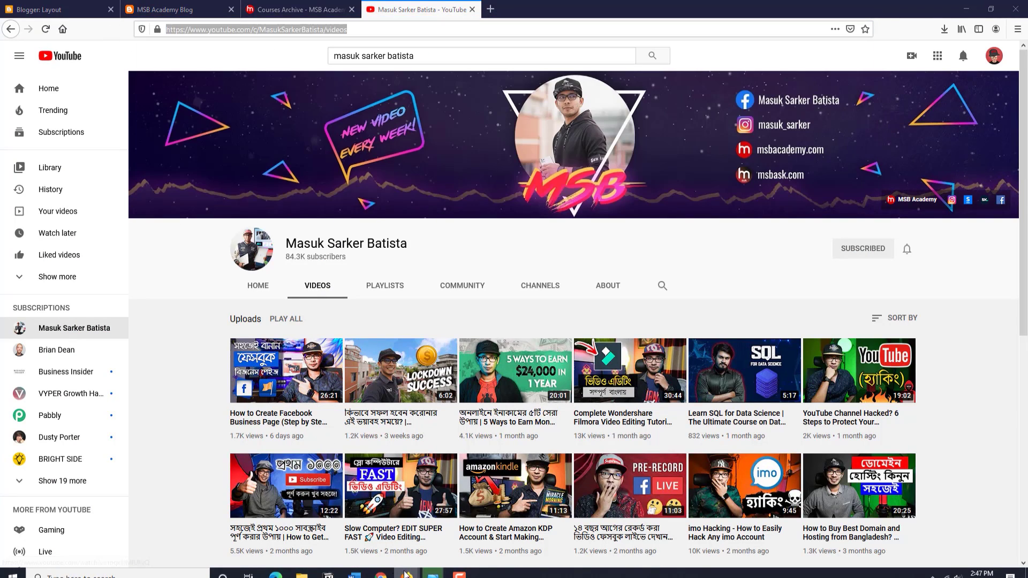
{"action": "left_click", "coordinate": [455, 524]}
{"action": "key", "text": "ctrl+v"}
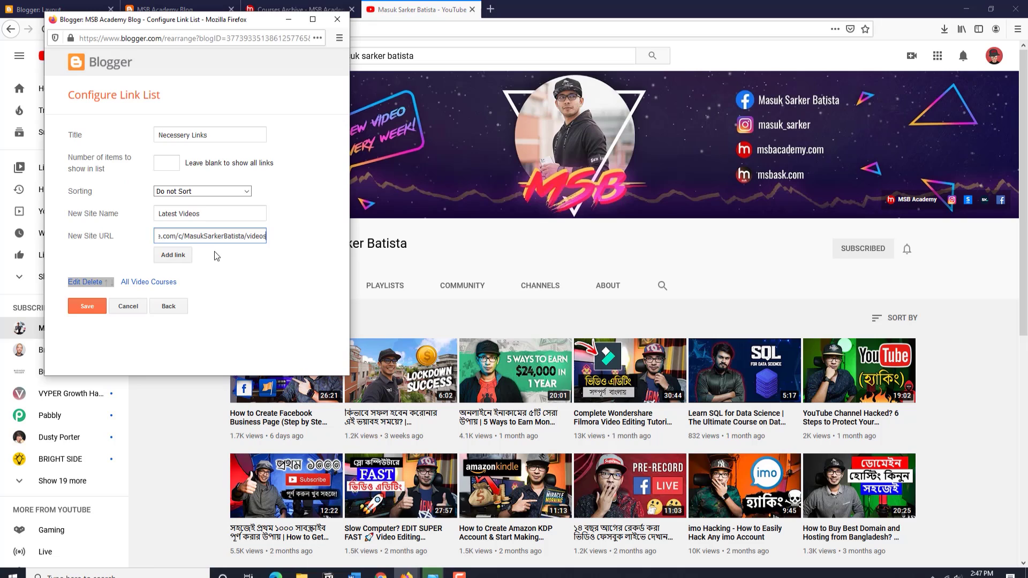
{"action": "left_click", "coordinate": [189, 256]}
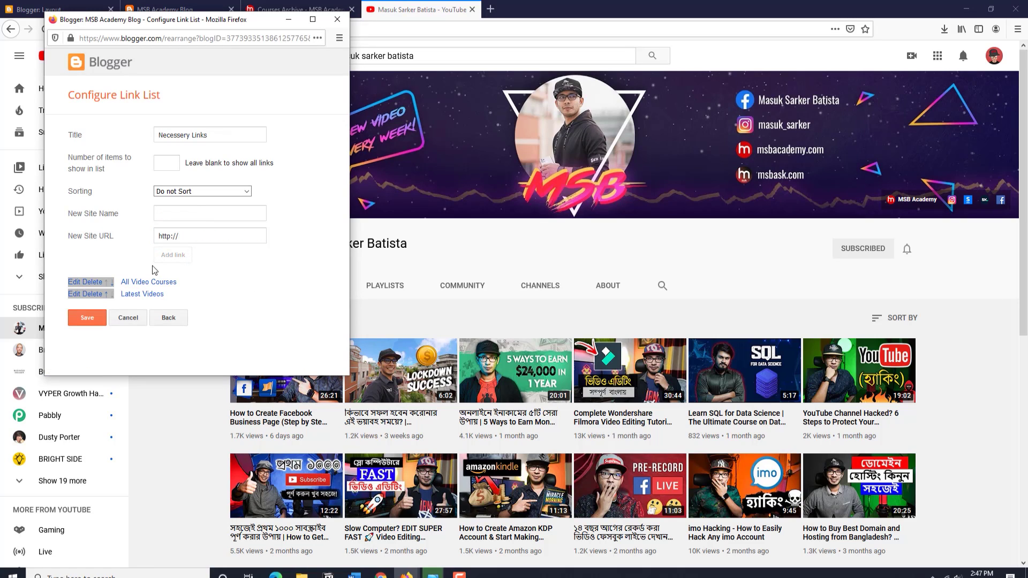
Name the next new site "Facebook Group" and, in Chrome, copy the address of the MSB Academy (Quality Education In Bangla) Facebook group
{"action": "left_click", "coordinate": [173, 217]}
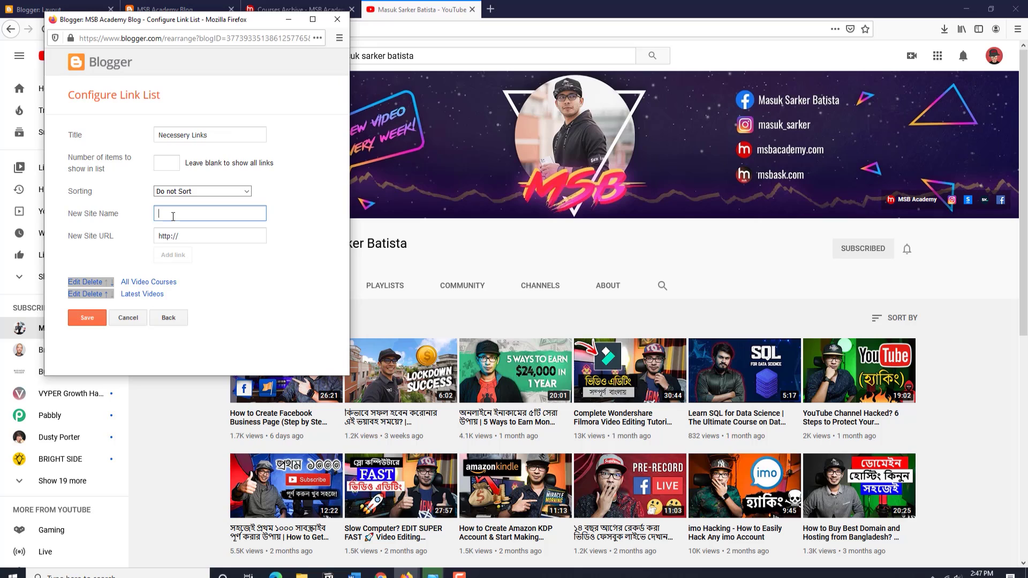
{"action": "type", "text": "Facebook Group"}
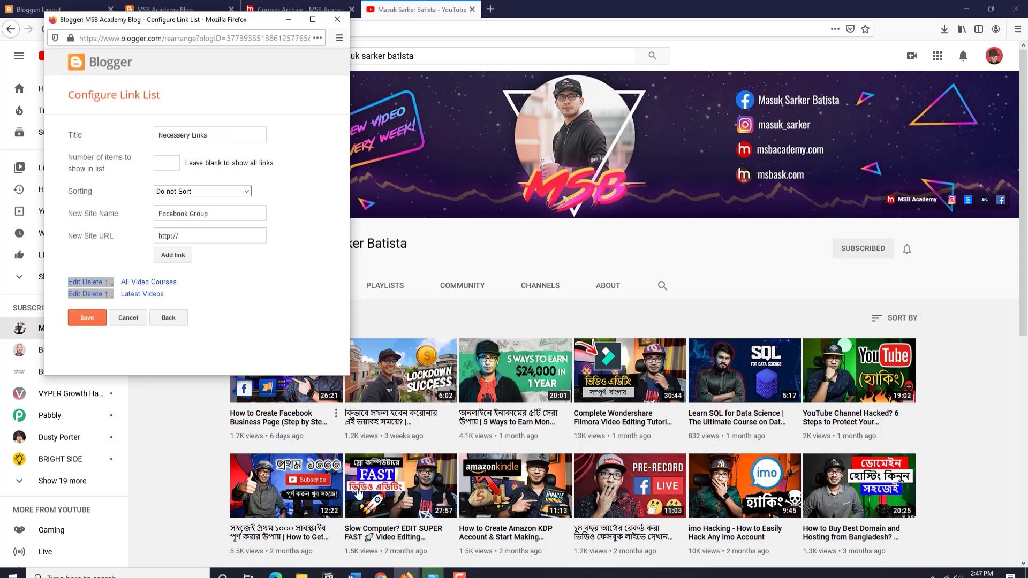
{"action": "left_click", "coordinate": [380, 575]}
{"action": "left_click", "coordinate": [255, 49]}
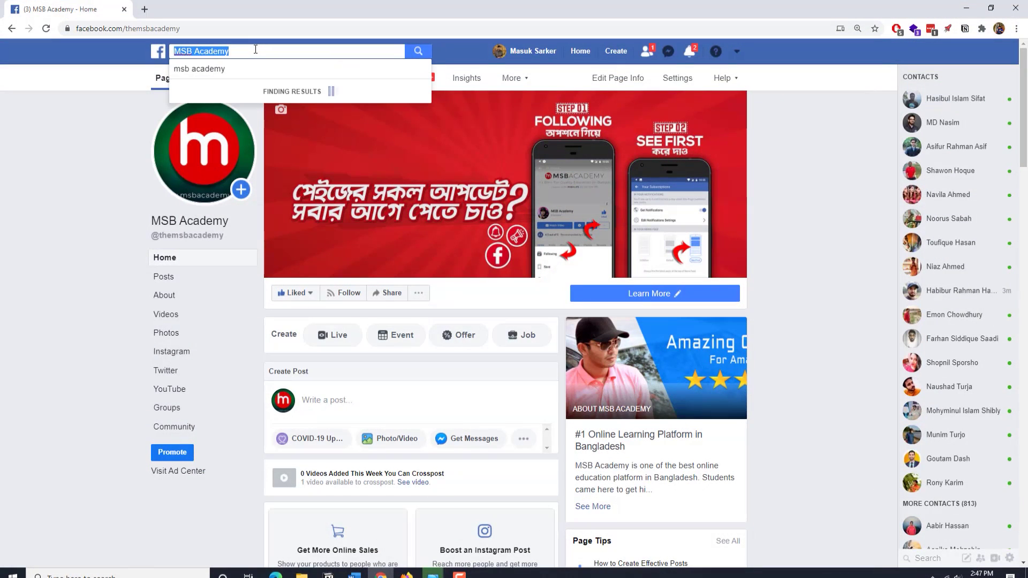
{"action": "type", "text": "msb"}
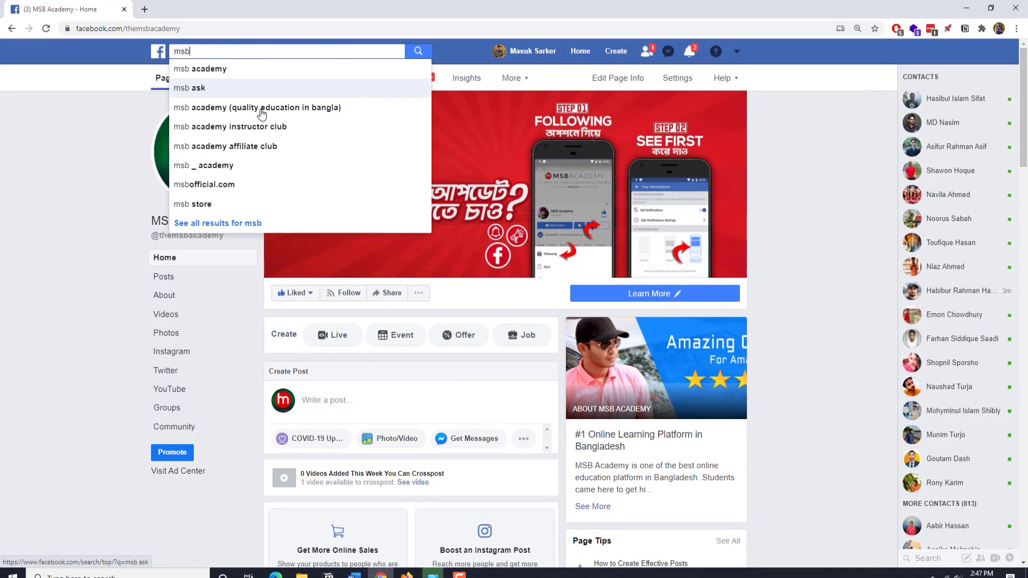
{"action": "left_click", "coordinate": [262, 113]}
{"action": "left_click", "coordinate": [360, 119]}
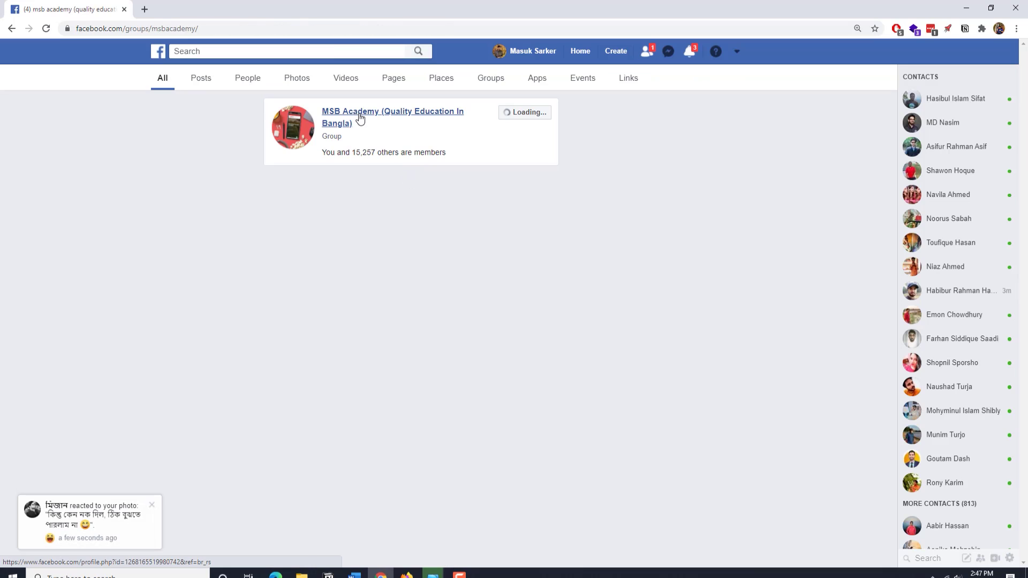
{"action": "left_click", "coordinate": [133, 30]}
{"action": "key", "text": "ctrl+c"}
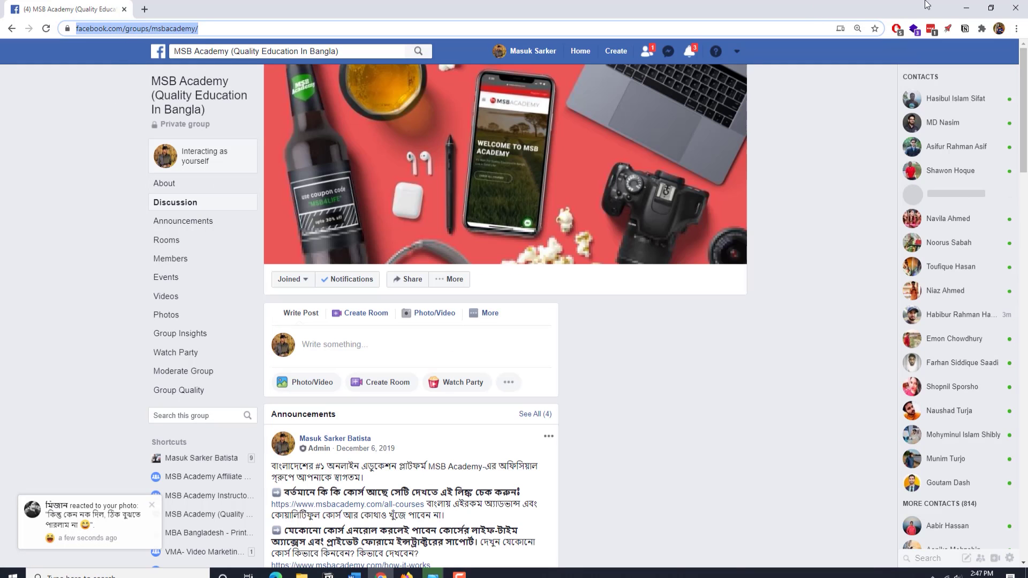
Return to the link list configuration, replace the site URL with the copied group address, and add the "Facebook Group" link
{"action": "key", "text": "alt+Tab"}
{"action": "left_click", "coordinate": [176, 236]}
{"action": "key", "text": "ctrl+a"}
{"action": "key", "text": "ctrl+v"}
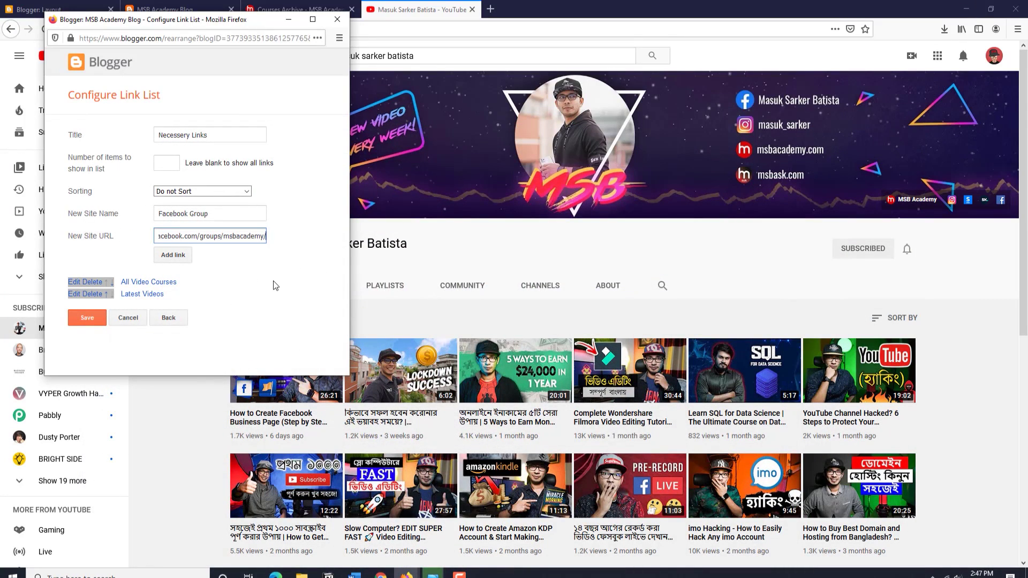
{"action": "left_click", "coordinate": [180, 255]}
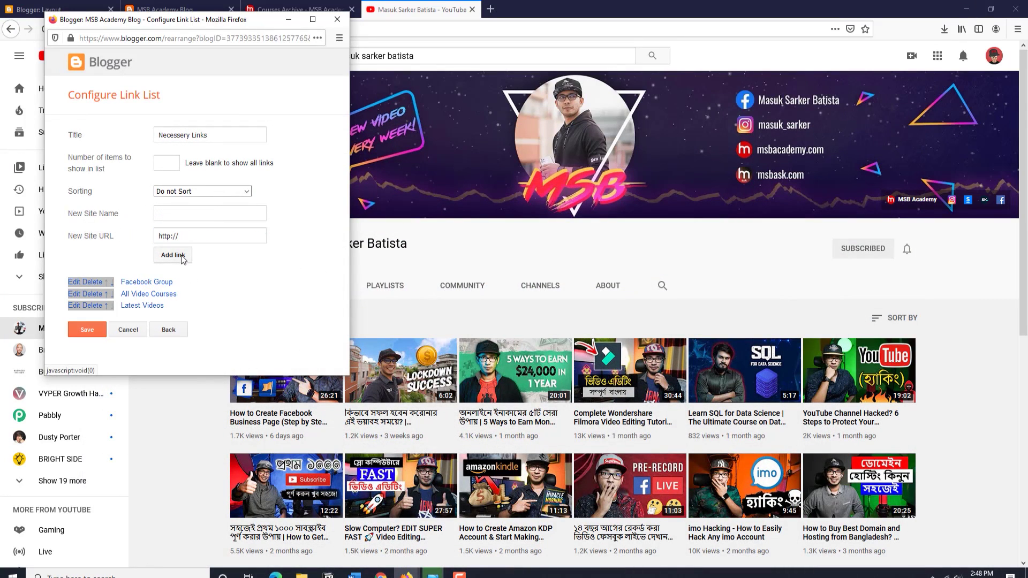
Move the "Facebook Group" link to the end of the list, save the gadget, and return to the Blogger layout
{"action": "left_click", "coordinate": [111, 282]}
{"action": "left_click", "coordinate": [112, 294]}
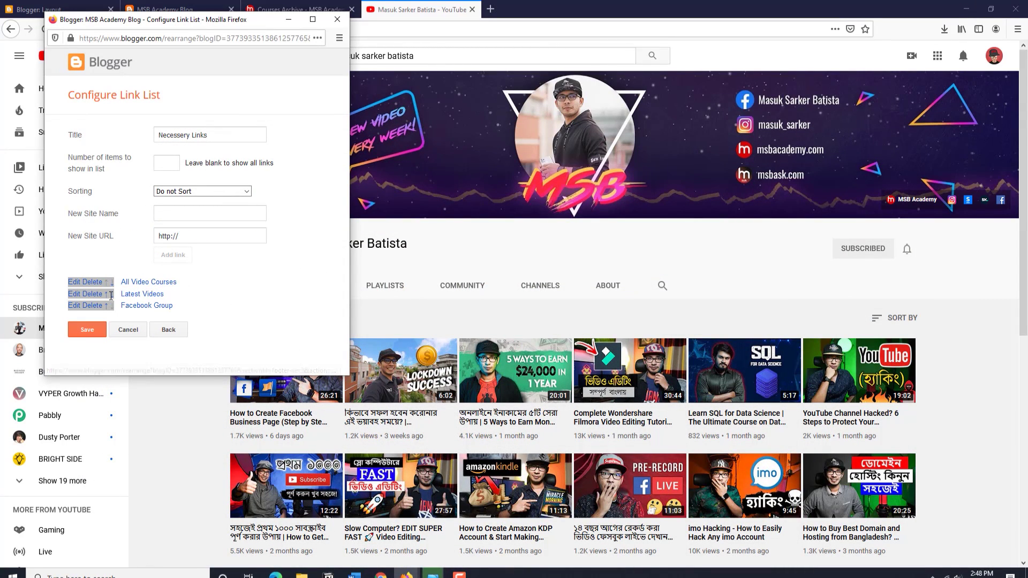
{"action": "left_click", "coordinate": [87, 330]}
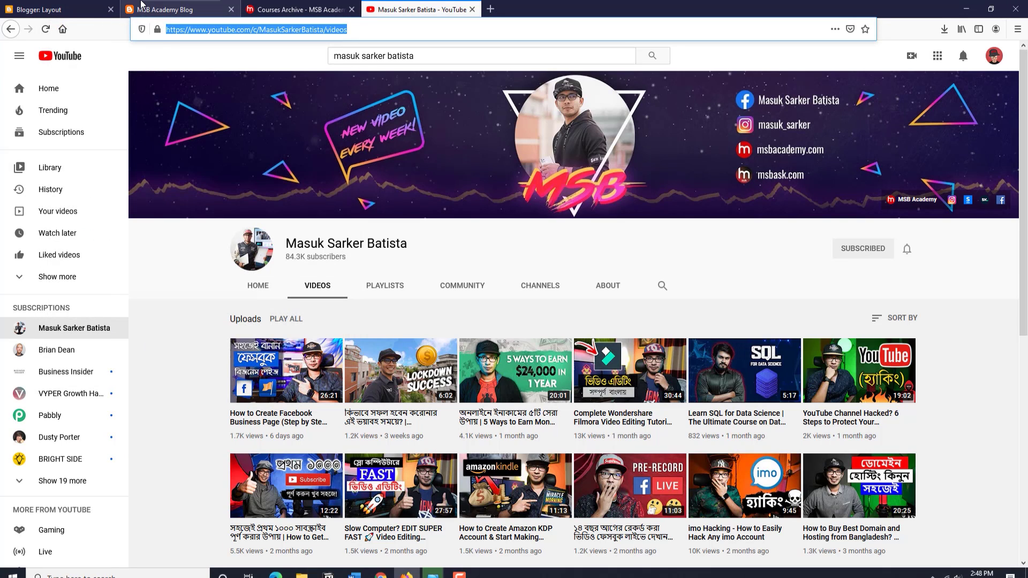
{"action": "left_click", "coordinate": [84, 7]}
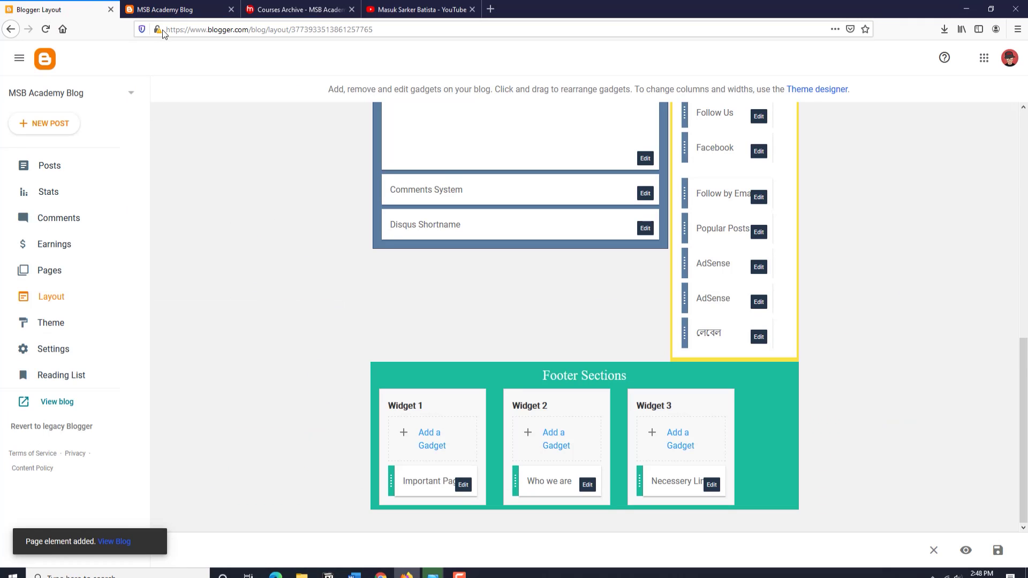
Reload the live blog and examine the page and the links under "Necessery Links" in the footer
{"action": "left_click", "coordinate": [139, 12]}
{"action": "left_click", "coordinate": [53, 30]}
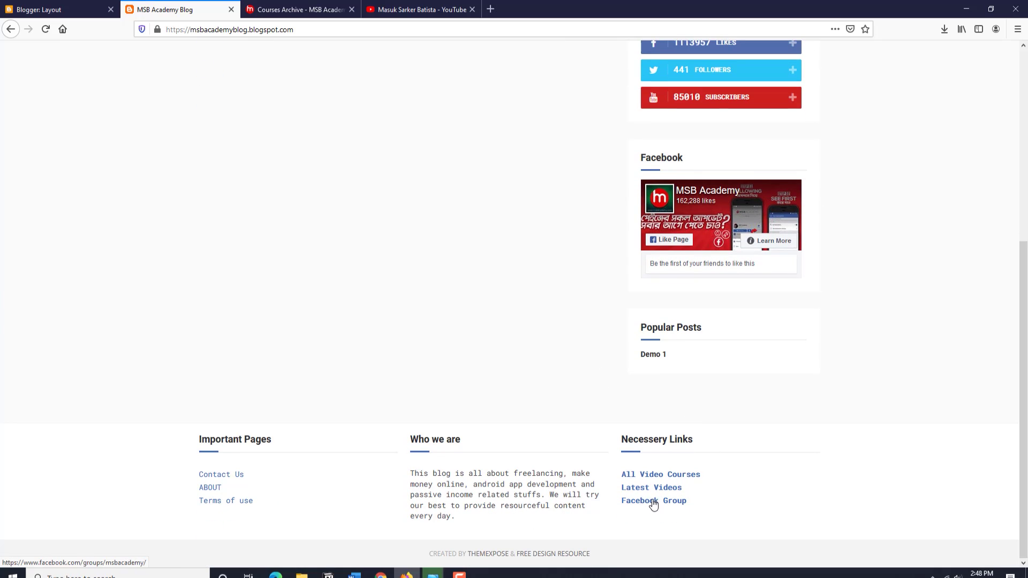
{"action": "scroll", "coordinate": [130, 329], "scroll_direction": "up", "scroll_amount": 5}
{"action": "scroll", "coordinate": [129, 332], "scroll_direction": "down", "scroll_amount": 5}
{"action": "scroll", "coordinate": [367, 245], "scroll_direction": "up", "scroll_amount": 5}
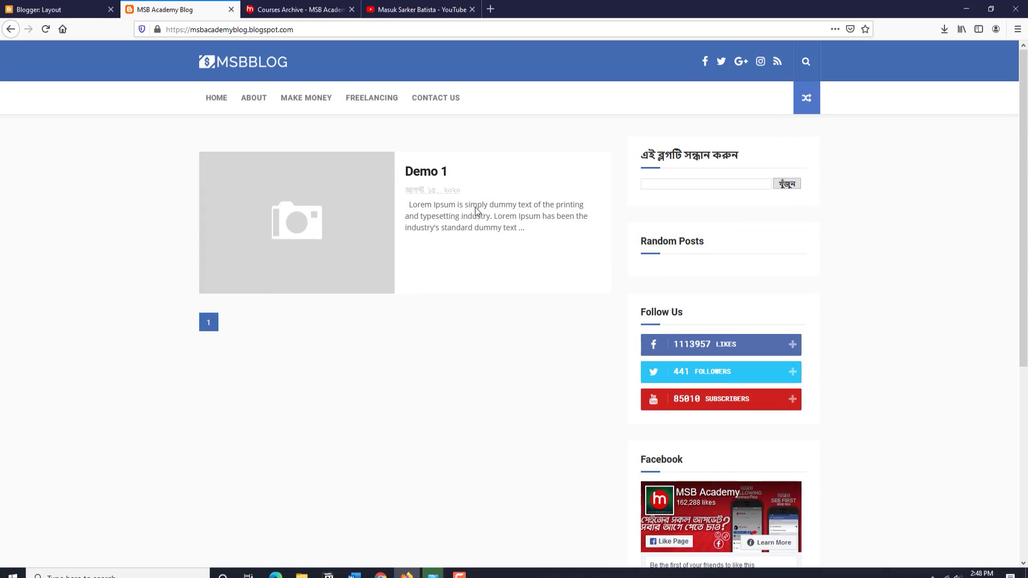
{"action": "scroll", "coordinate": [367, 245], "scroll_direction": "down", "scroll_amount": 5}
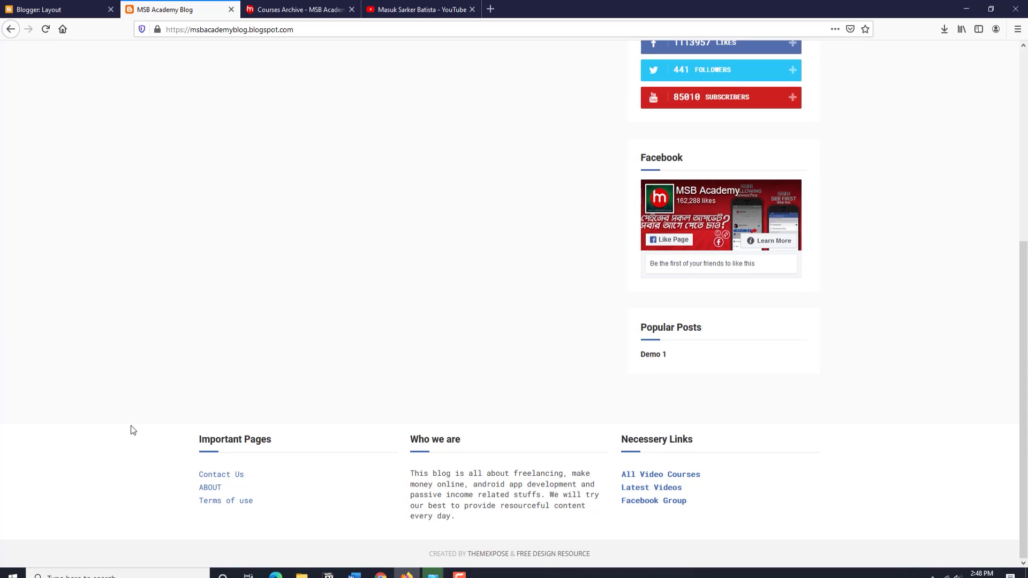
Highlight the theme creator's credit line at the very bottom of the live blog to examine it
{"action": "left_click_drag", "start_coordinate": [431, 552], "coordinate": [595, 557]}
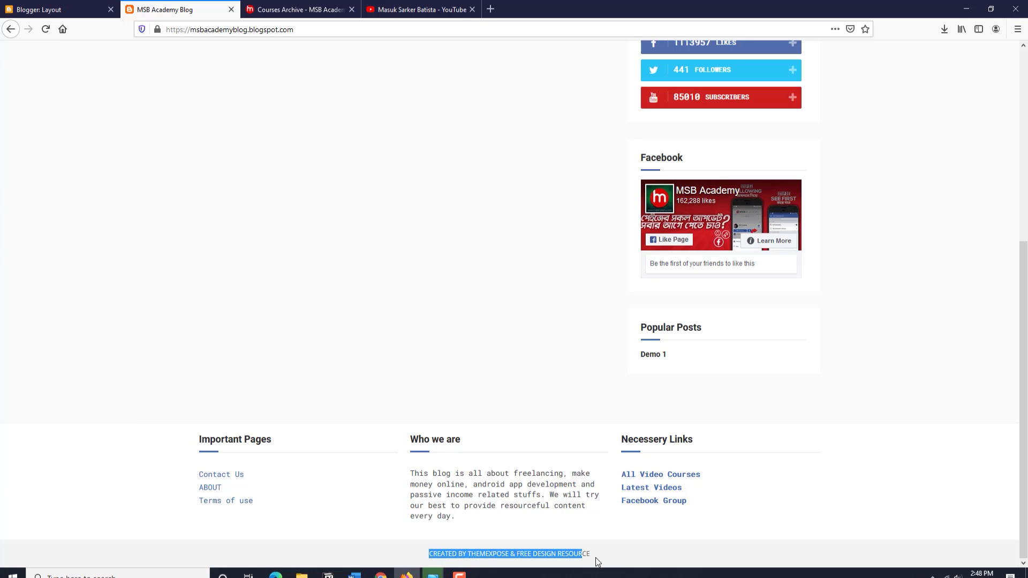
{"action": "left_click", "coordinate": [660, 551]}
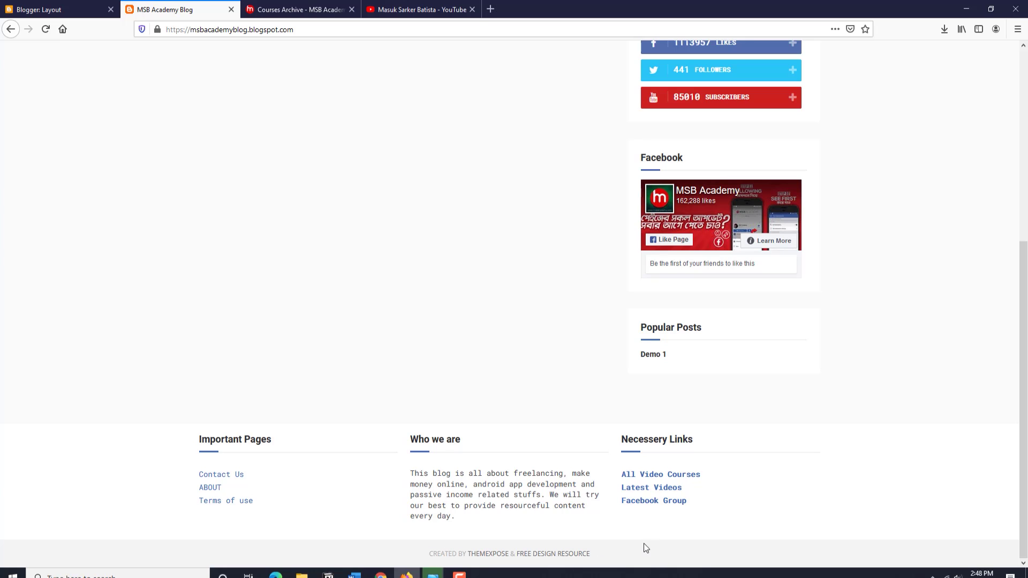
{"action": "left_click_drag", "start_coordinate": [416, 553], "coordinate": [649, 566]}
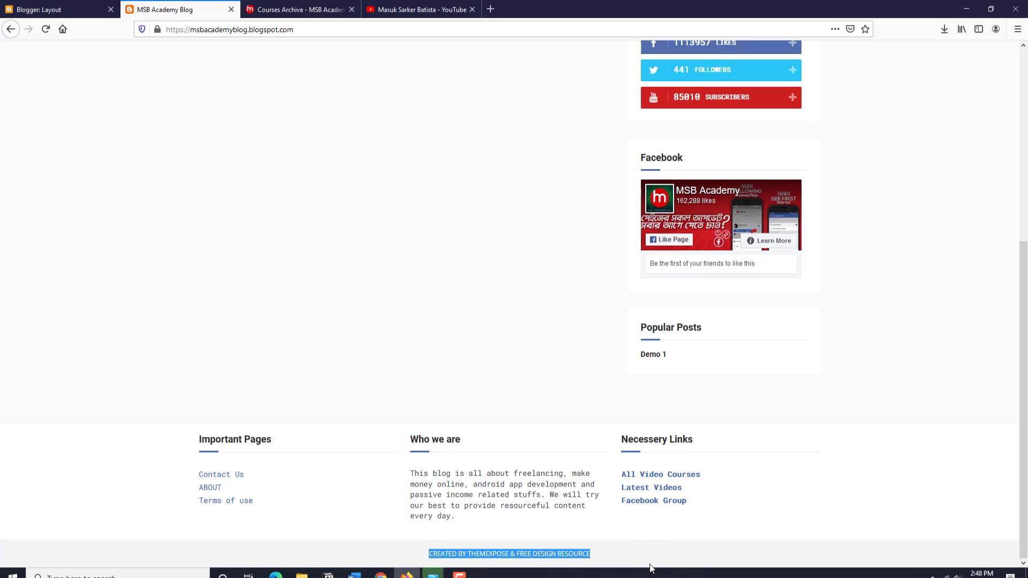
{"action": "left_click", "coordinate": [413, 336]}
Open the blog's current custom theme in the HTML editor and browse through its code
{"action": "left_click", "coordinate": [68, 12]}
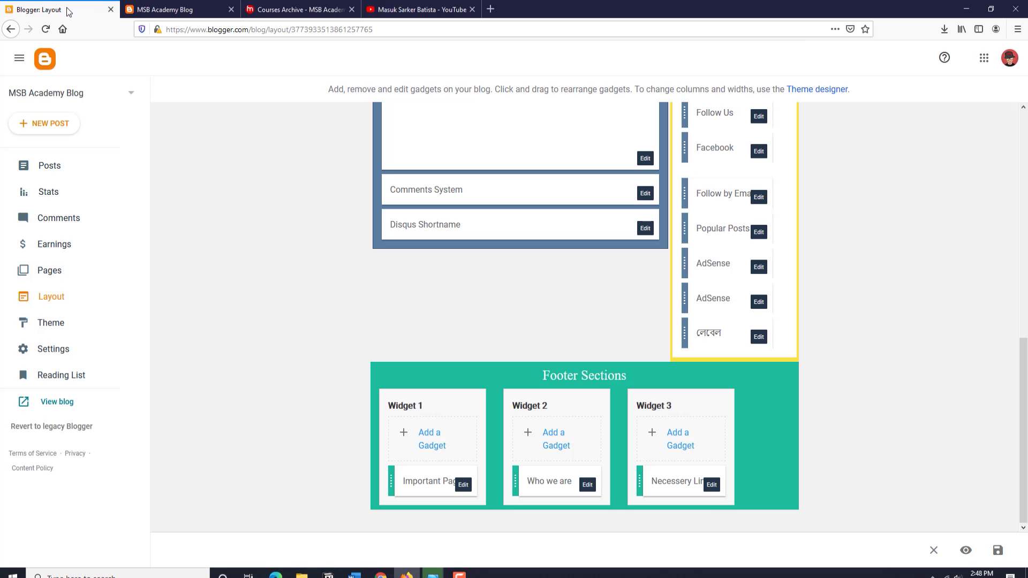
{"action": "left_click", "coordinate": [47, 330]}
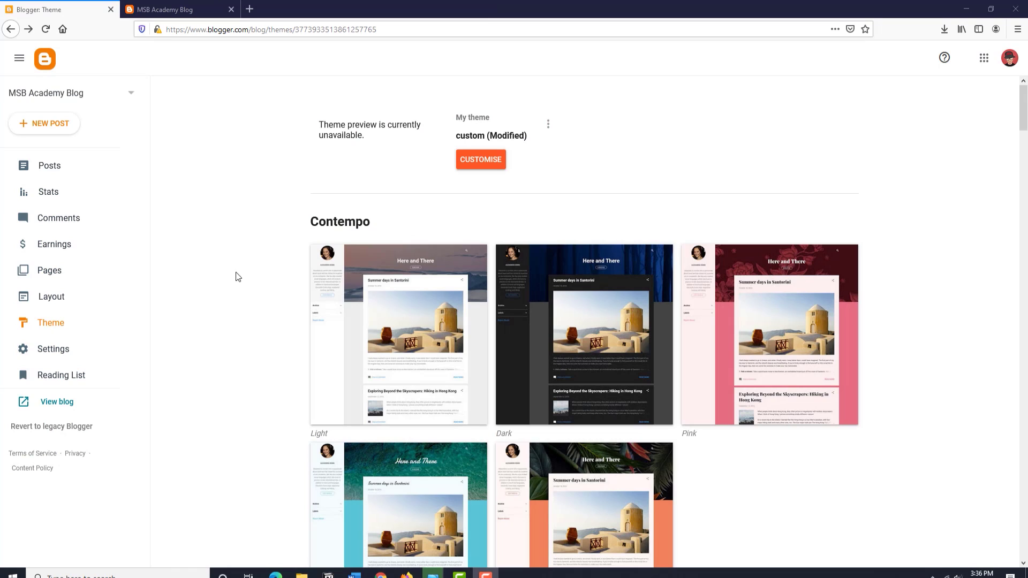
{"action": "left_click", "coordinate": [547, 124]}
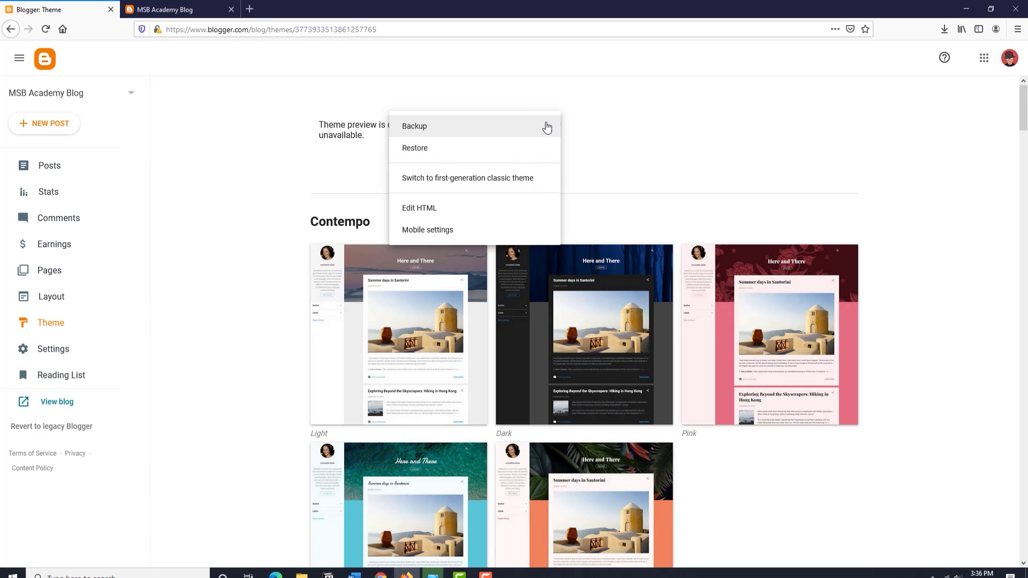
{"action": "left_click", "coordinate": [453, 209]}
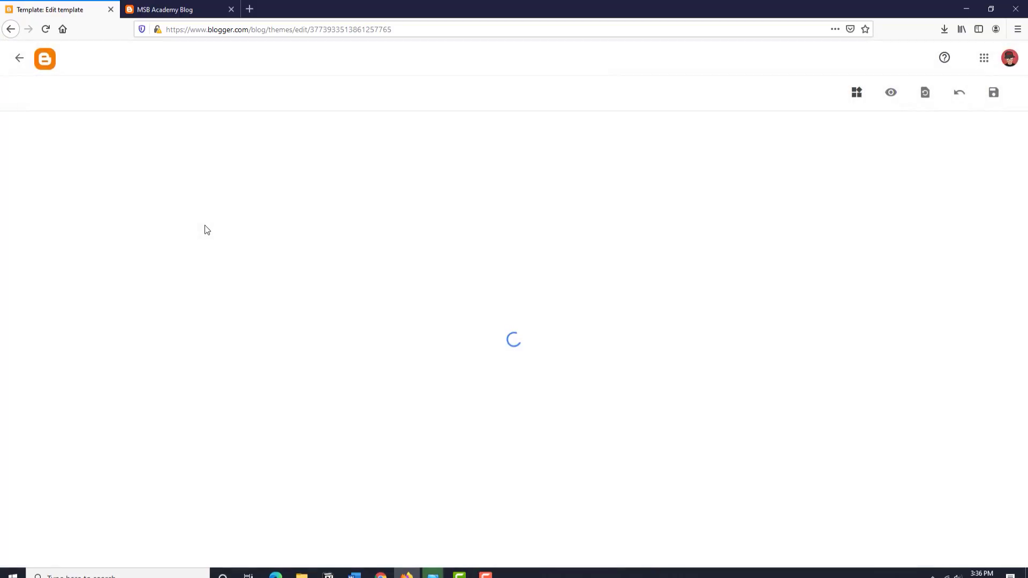
{"action": "scroll", "coordinate": [268, 268], "scroll_direction": "up", "scroll_amount": 10}
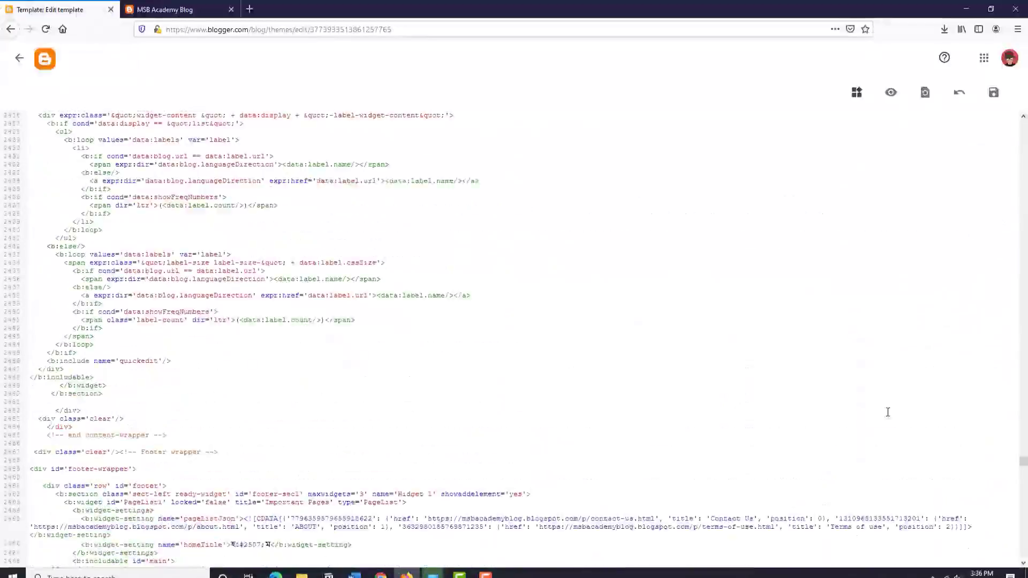
{"action": "left_click_drag", "start_coordinate": [1022, 461], "coordinate": [926, 250]}
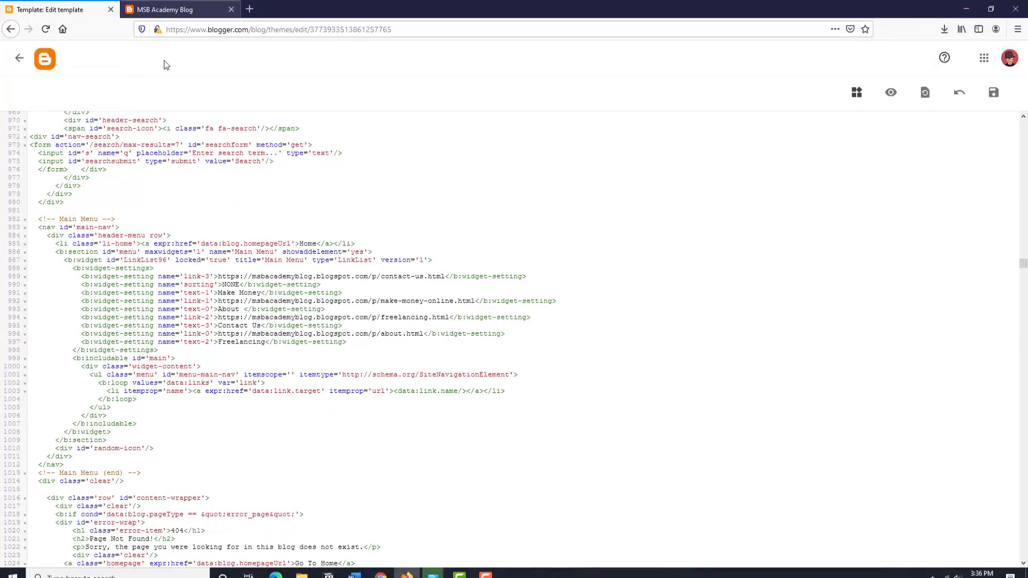
Check the footer credit's wording on the live blog and search the theme HTML for "created by"
{"action": "left_click", "coordinate": [187, 9]}
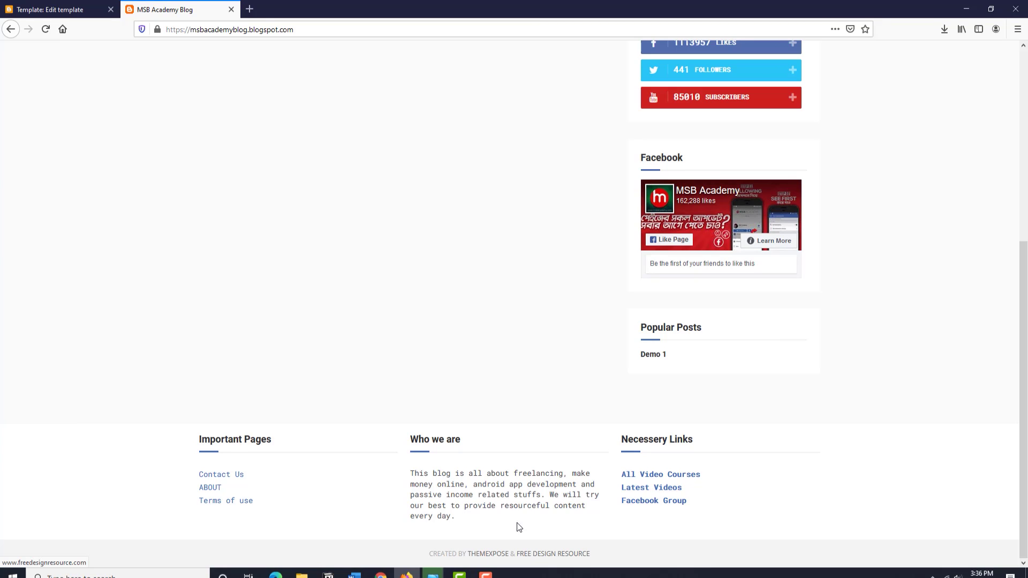
{"action": "left_click", "coordinate": [66, 10]}
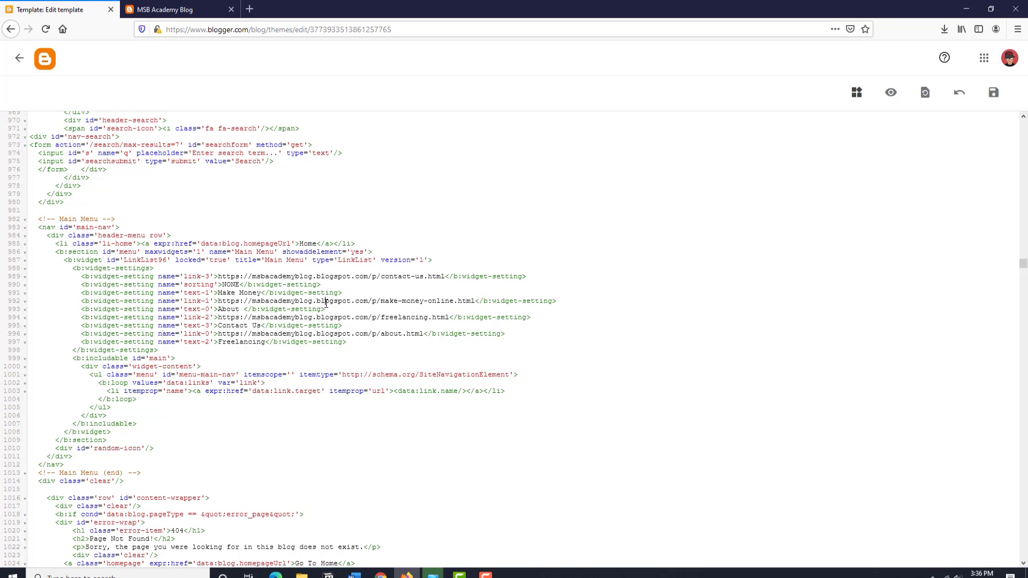
{"action": "key", "text": "ctrl+f"}
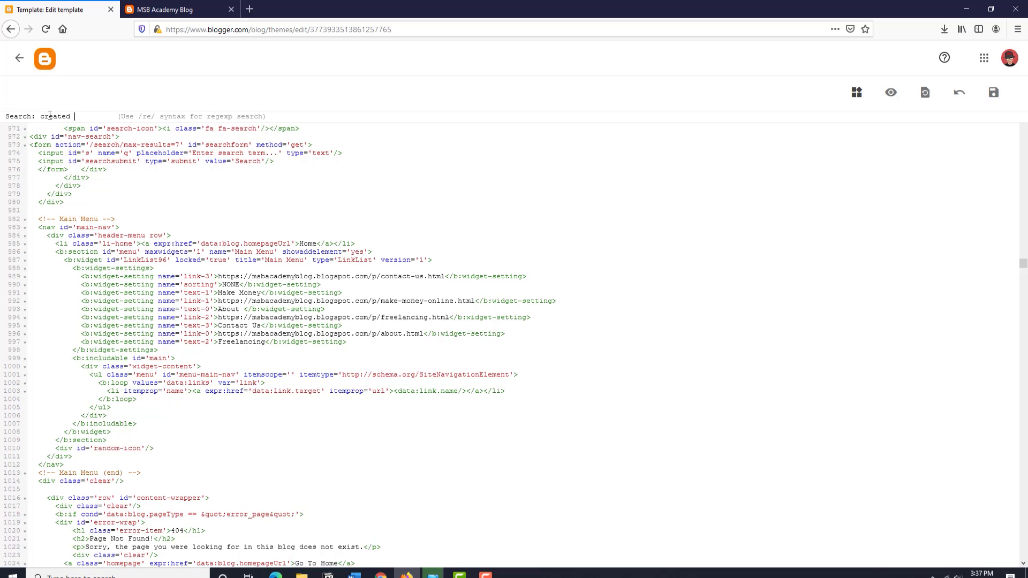
{"action": "key", "text": "Return"}
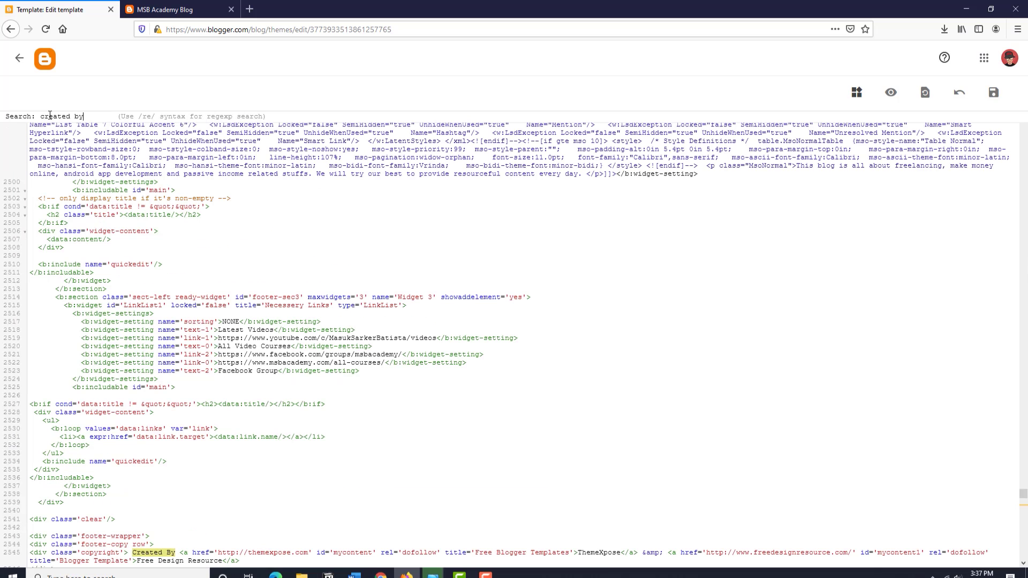
{"action": "scroll", "coordinate": [155, 318], "scroll_direction": "down", "scroll_amount": 5}
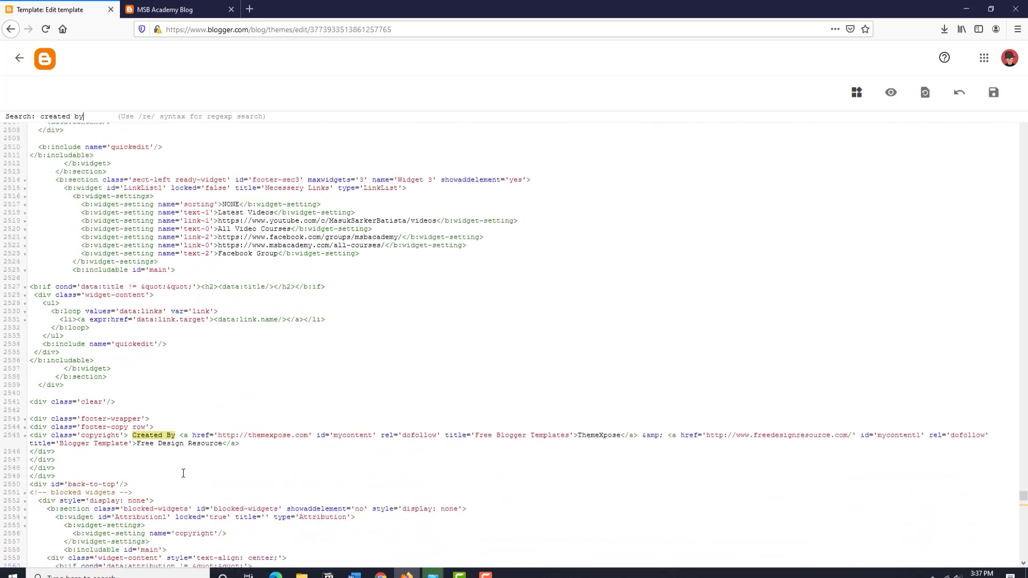
{"action": "left_click", "coordinate": [132, 415]}
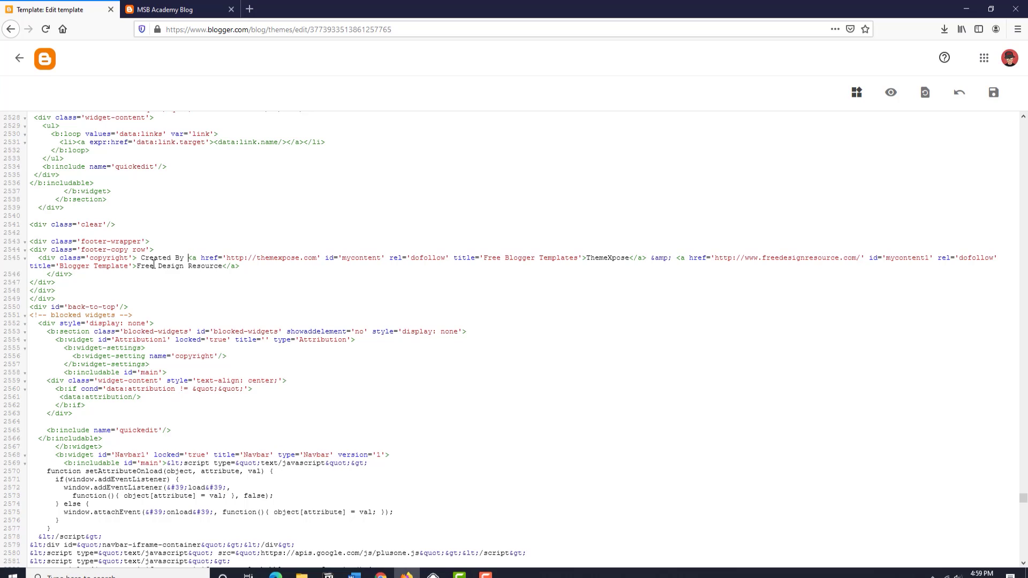
Compare the "Created By" text in the theme code with the credit line on the live blog
{"action": "left_click_drag", "start_coordinate": [140, 257], "coordinate": [186, 258]}
{"action": "left_click", "coordinate": [170, 12]}
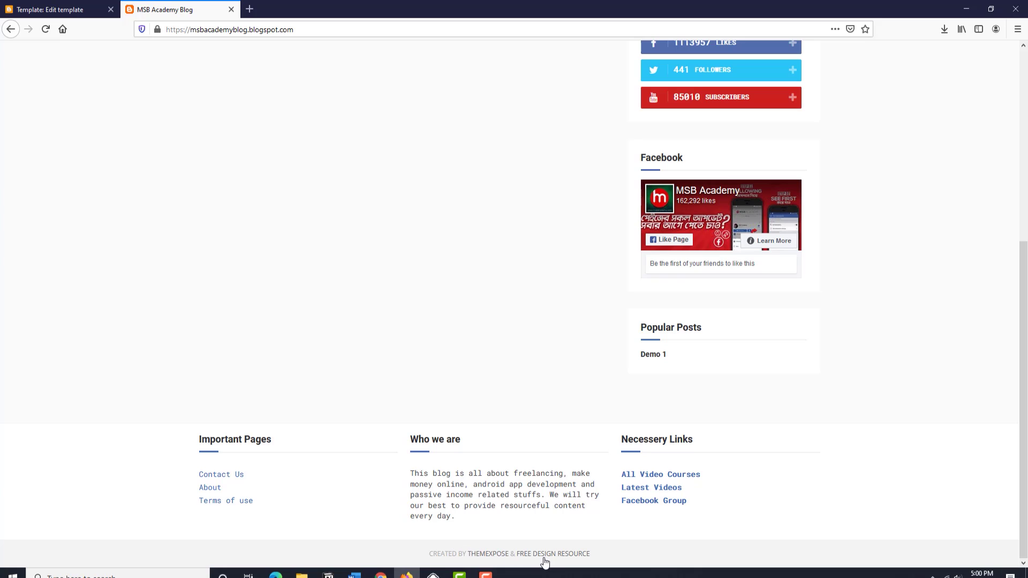
{"action": "left_click", "coordinate": [81, 10]}
{"action": "left_click", "coordinate": [168, 257]}
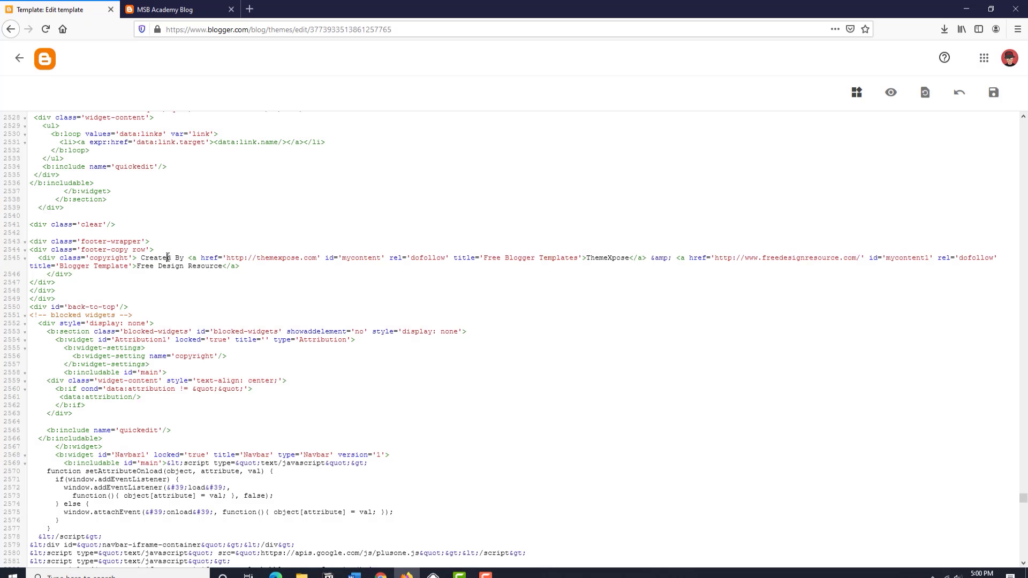
Highlight the copyright line in the theme code, including "Created By", "ThemeXpose" and "Free Design Resource", to examine the credit wording
{"action": "left_click_drag", "start_coordinate": [39, 259], "coordinate": [241, 267]}
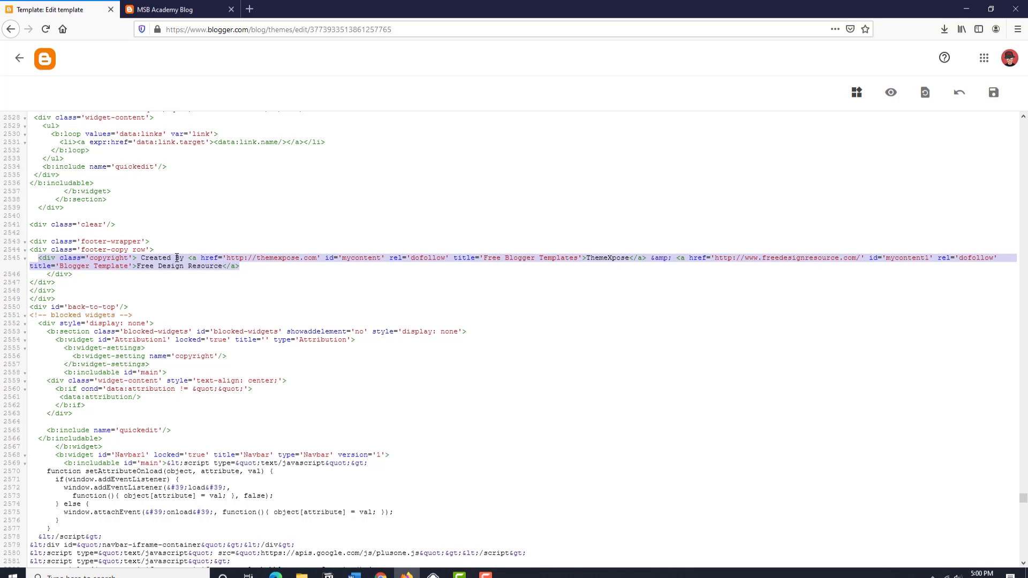
{"action": "left_click", "coordinate": [175, 258]}
{"action": "key", "text": "shift+Left"}
{"action": "key", "text": "shift+Left"}
{"action": "key", "text": "shift+Left"}
{"action": "key", "text": "shift+Left"}
{"action": "key", "text": "shift+Left"}
{"action": "key", "text": "shift+Left"}
{"action": "left_click_drag", "start_coordinate": [599, 259], "coordinate": [628, 259]}
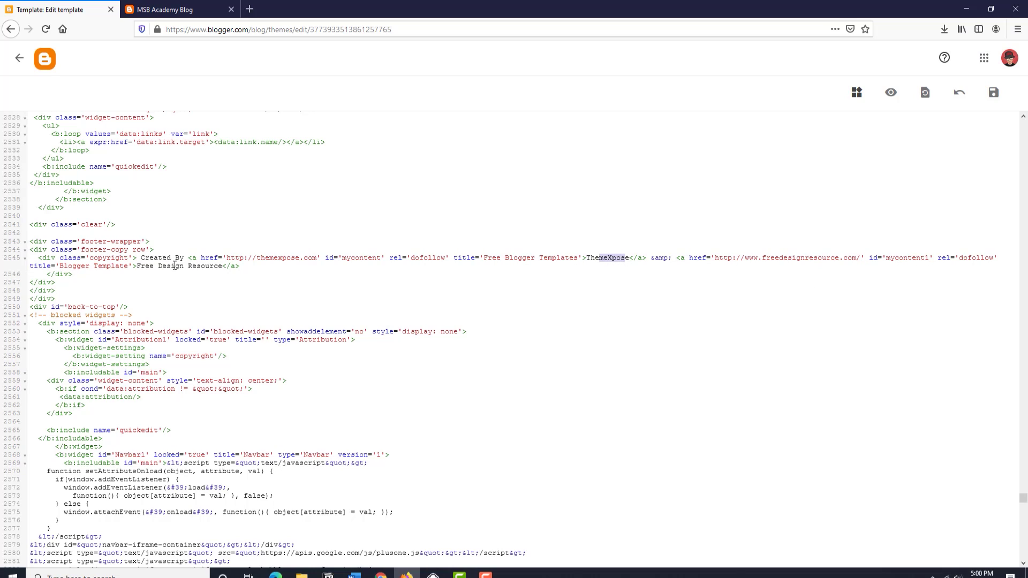
{"action": "left_click_drag", "start_coordinate": [146, 266], "coordinate": [216, 268]}
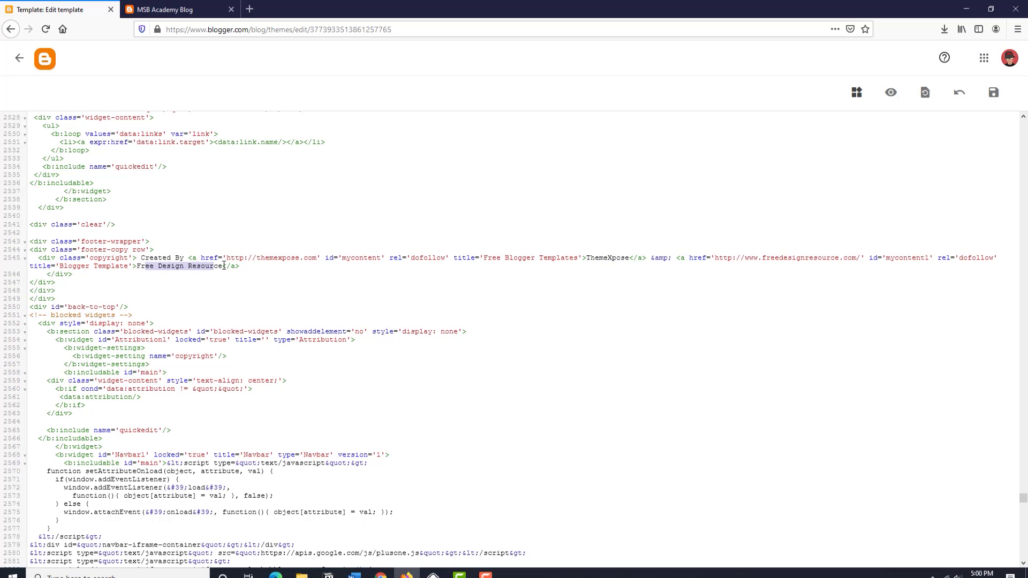
{"action": "left_click", "coordinate": [165, 251]}
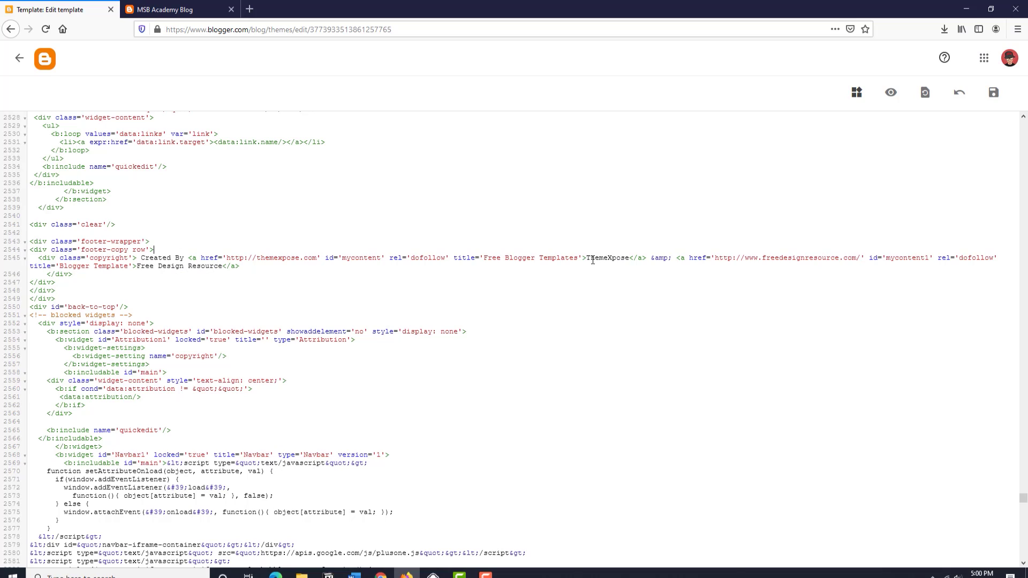
Highlight the "ThemeXpose" name and the two credit link addresses in the copyright line to examine them
{"action": "left_click_drag", "start_coordinate": [592, 260], "coordinate": [627, 259]}
{"action": "left_click_drag", "start_coordinate": [234, 259], "coordinate": [295, 259]}
{"action": "left_click_drag", "start_coordinate": [764, 259], "coordinate": [847, 259]}
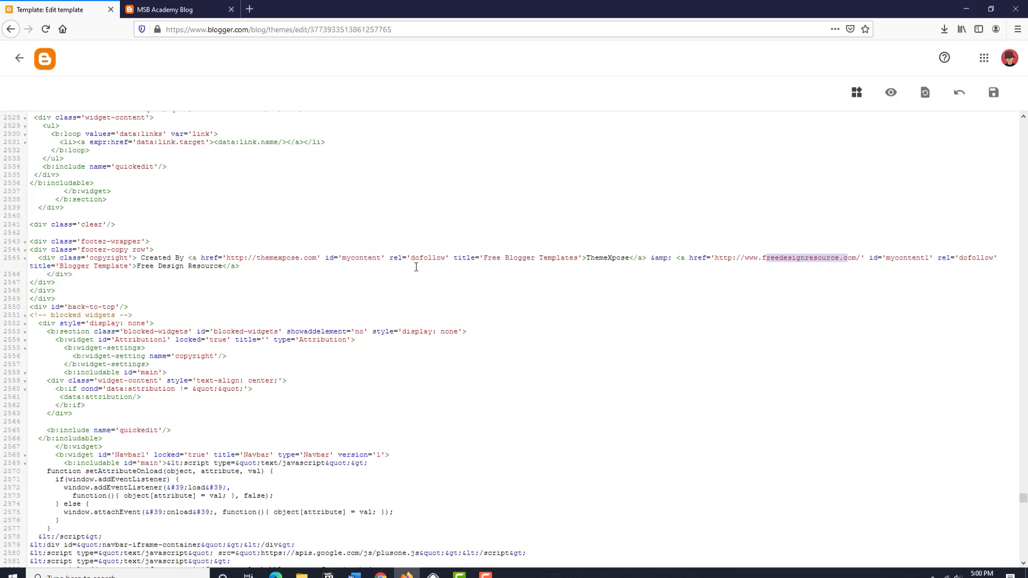
Examine the full copyright line and the "footer-wrapper" class name of the div enclosing it
{"action": "left_click_drag", "start_coordinate": [240, 266], "coordinate": [36, 259]}
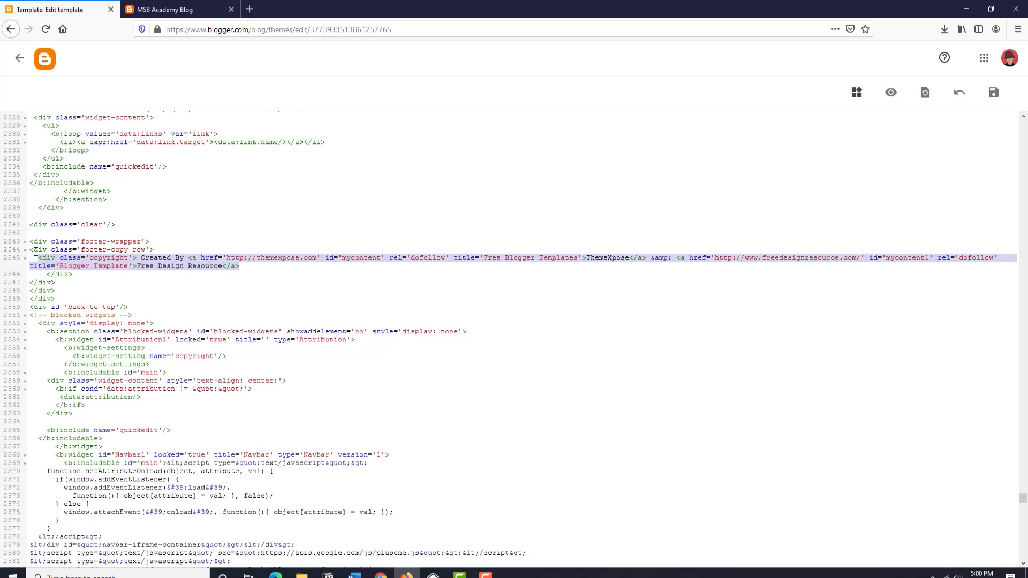
{"action": "left_click", "coordinate": [36, 259]}
{"action": "left_click_drag", "start_coordinate": [38, 258], "coordinate": [252, 258]}
{"action": "left_click", "coordinate": [134, 266]}
{"action": "left_click_drag", "start_coordinate": [81, 241], "coordinate": [141, 243]}
{"action": "left_click", "coordinate": [104, 242]}
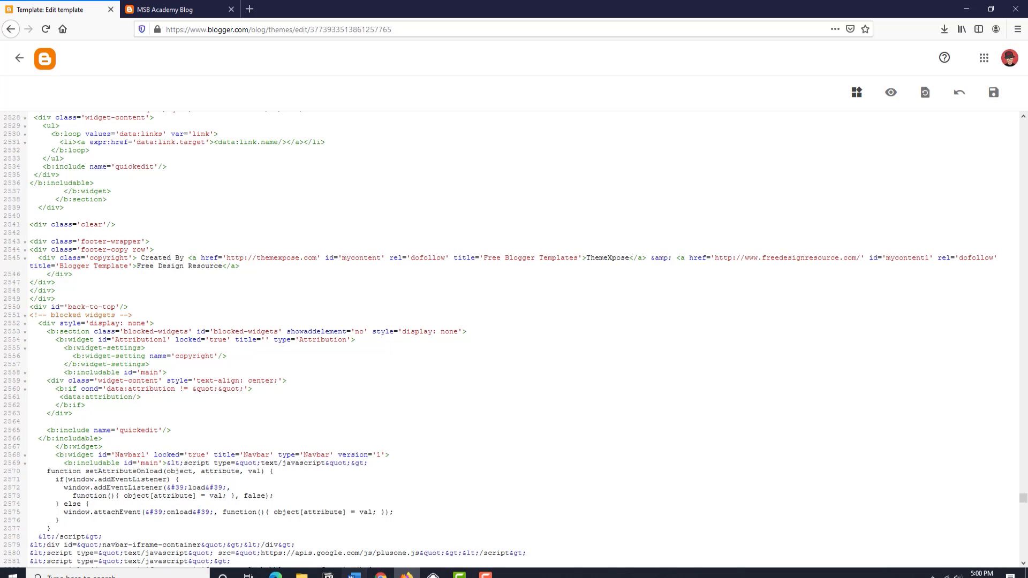
Switch to Word to examine the footer-wrapper CSS rule, and recheck the credit line on the live blog
{"action": "left_click", "coordinate": [354, 575]}
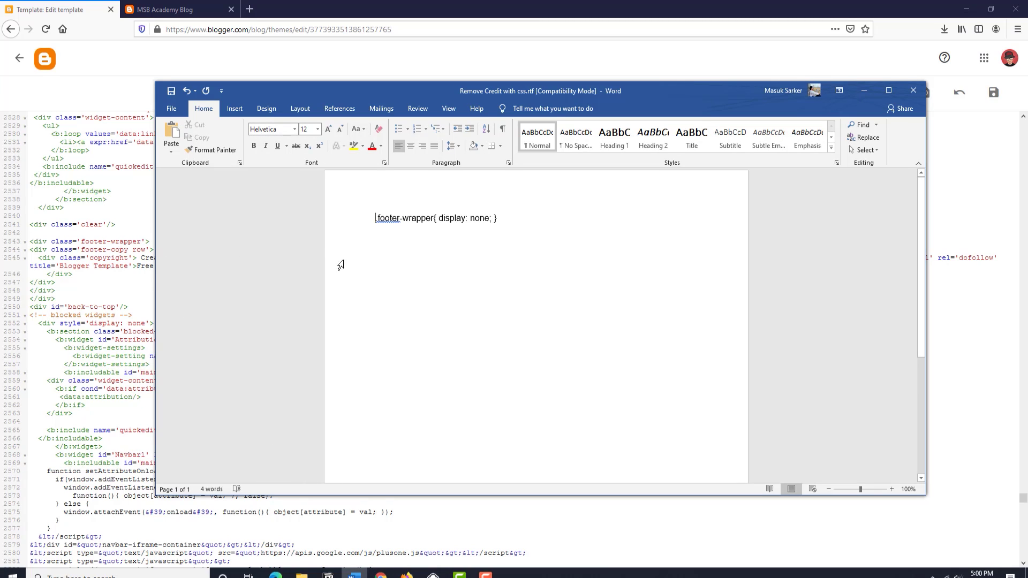
{"action": "left_click_drag", "start_coordinate": [375, 218], "coordinate": [508, 221]}
{"action": "left_click", "coordinate": [509, 219]}
{"action": "left_click", "coordinate": [863, 91]}
{"action": "left_click", "coordinate": [198, 6]}
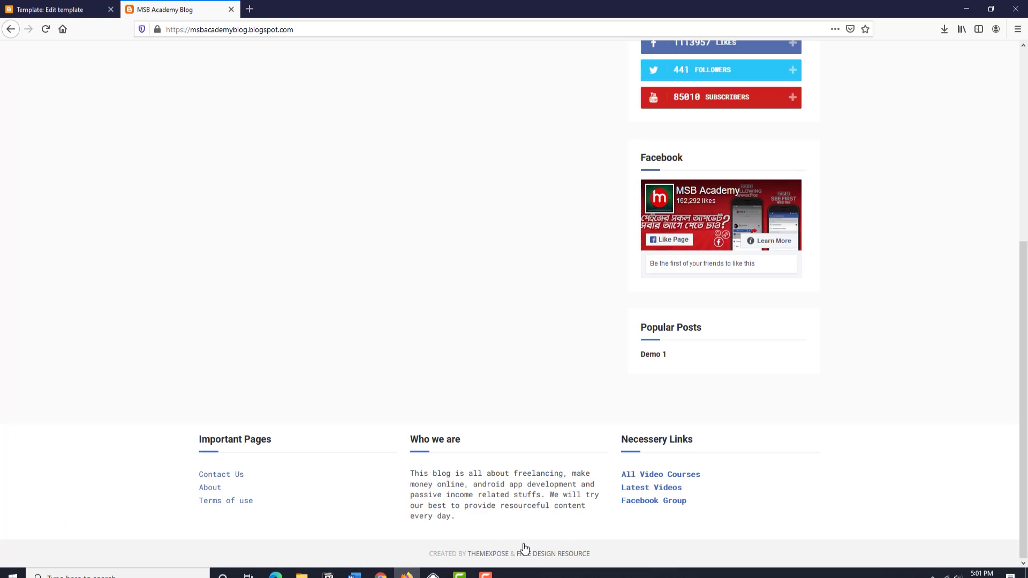
{"action": "left_click", "coordinate": [60, 9]}
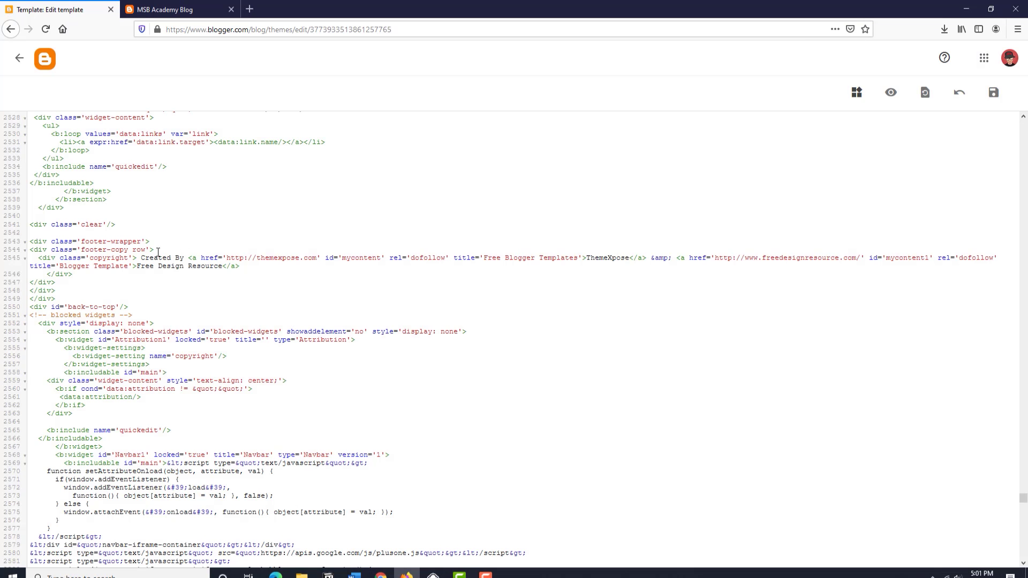
Highlight the "footer-wrapper" class and its whole div block in the theme code to examine what encloses the credit
{"action": "left_click_drag", "start_coordinate": [29, 248], "coordinate": [267, 292]}
{"action": "left_click", "coordinate": [81, 242]}
{"action": "left_click_drag", "start_coordinate": [81, 242], "coordinate": [142, 242]}
{"action": "left_click", "coordinate": [159, 241]}
{"action": "scroll", "coordinate": [305, 382], "scroll_direction": "up", "scroll_amount": 5}
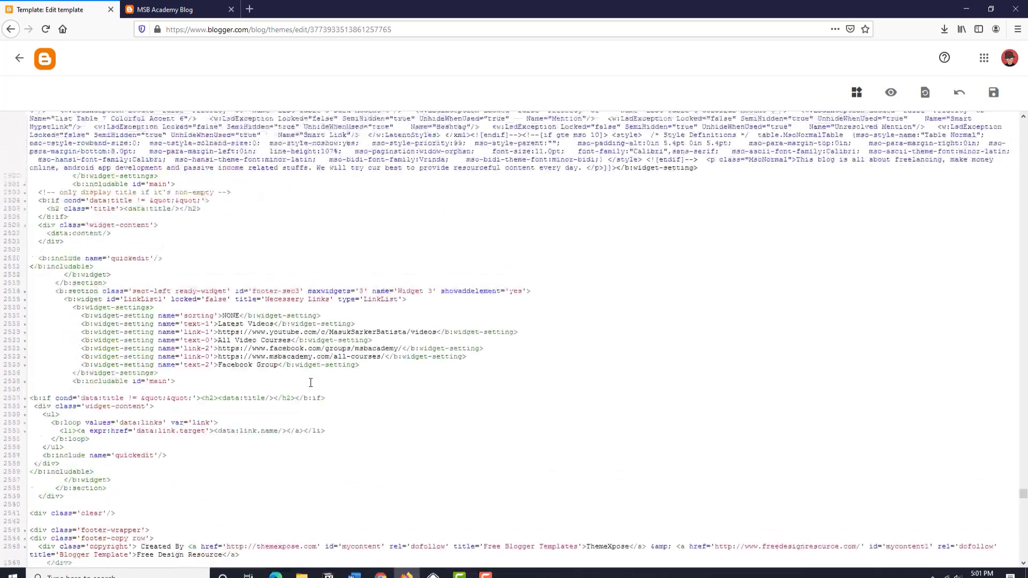
{"action": "scroll", "coordinate": [304, 383], "scroll_direction": "down", "scroll_amount": 3}
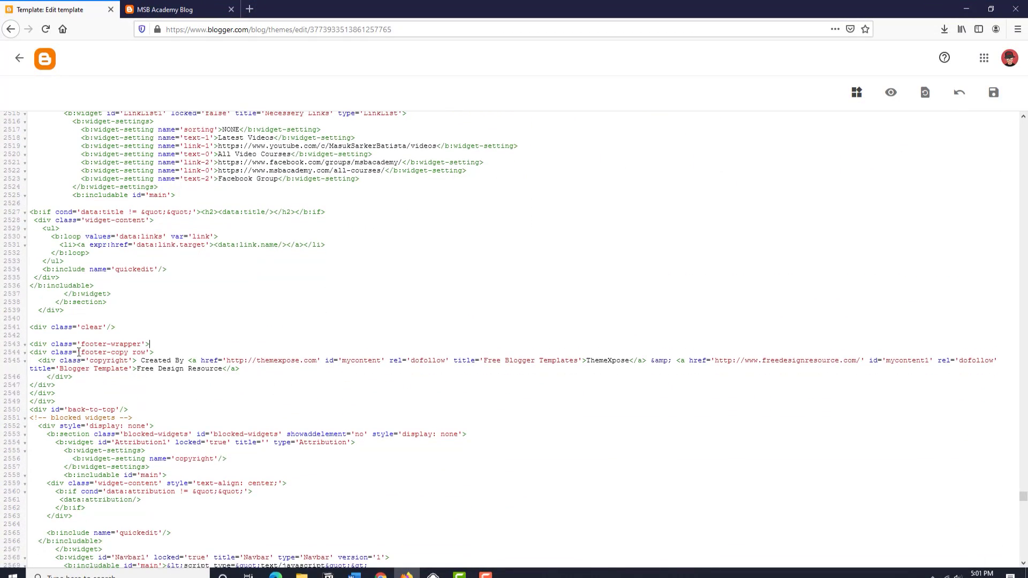
{"action": "left_click_drag", "start_coordinate": [81, 343], "coordinate": [148, 341]}
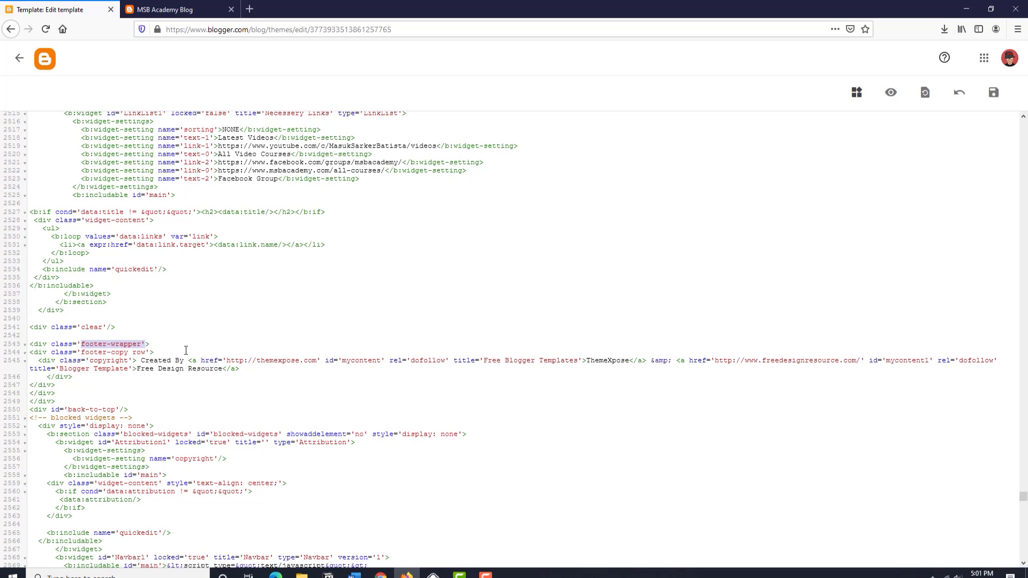
{"action": "left_click", "coordinate": [177, 353]}
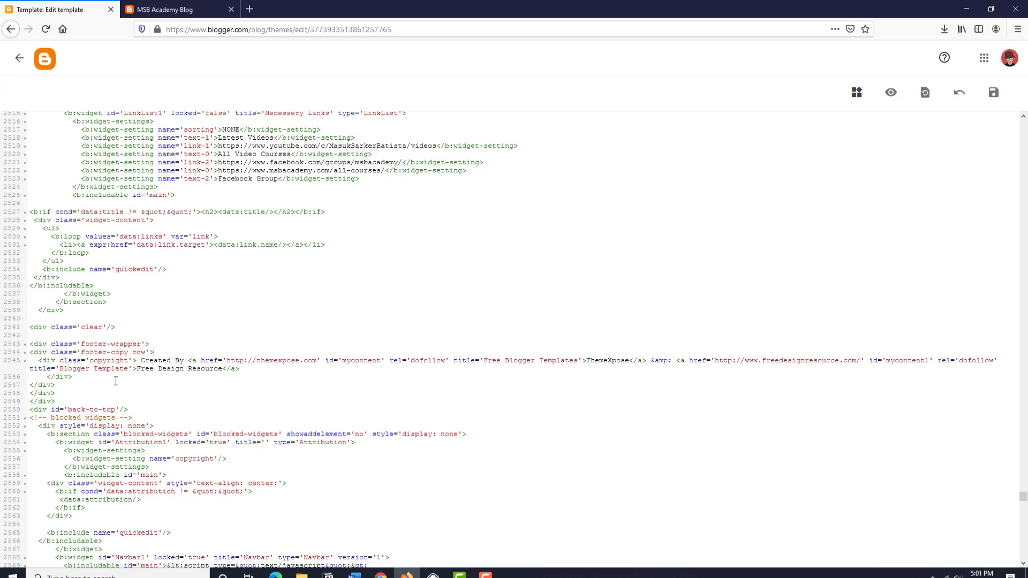
{"action": "left_click", "coordinate": [54, 343], "text": "shift"}
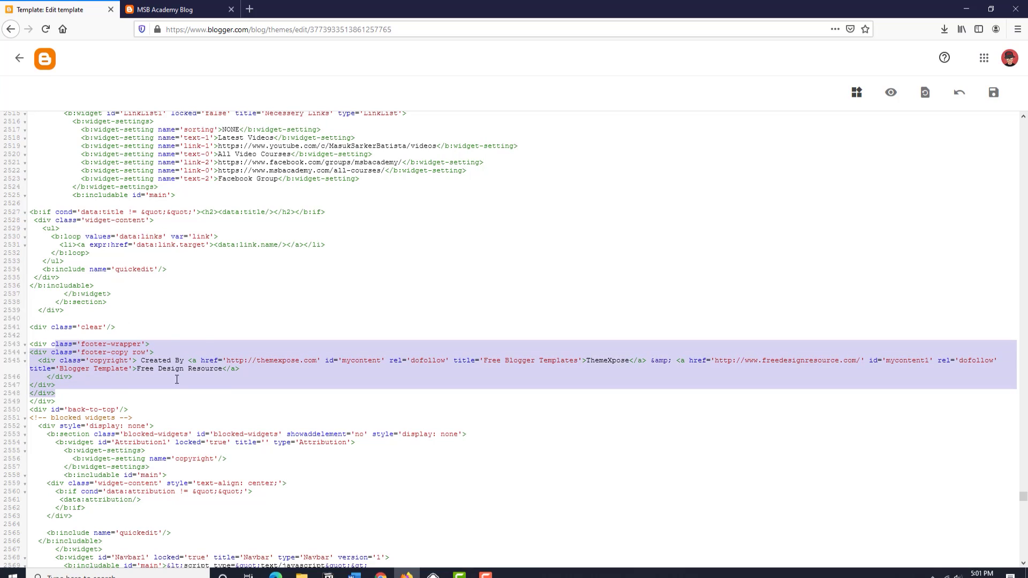
{"action": "left_click", "coordinate": [175, 382]}
Recheck the credit on the live blog, and switch to Word to highlight the ".footer-wrapper{ display: none; }" rule
{"action": "left_click", "coordinate": [186, 6]}
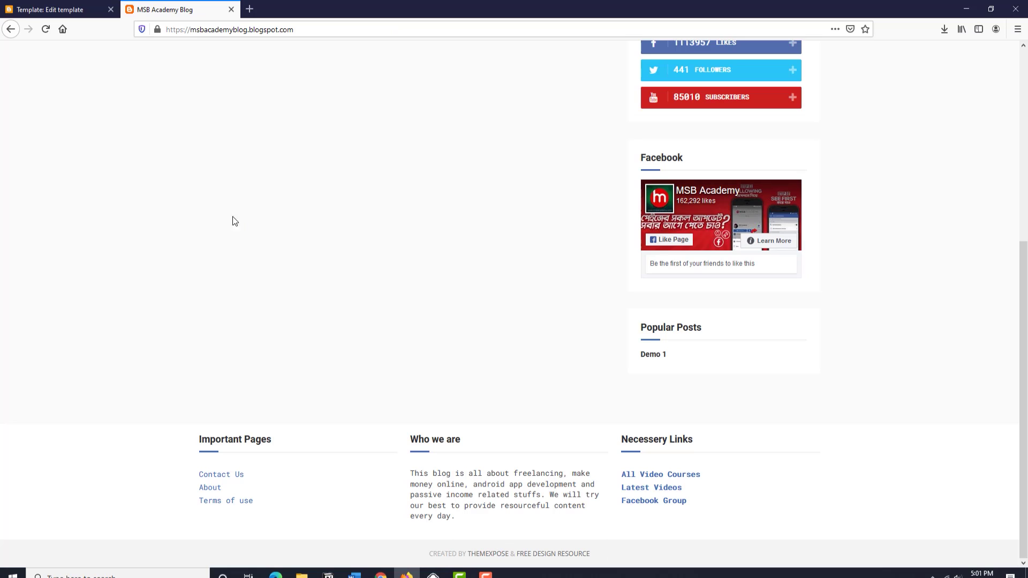
{"action": "left_click", "coordinate": [89, 16]}
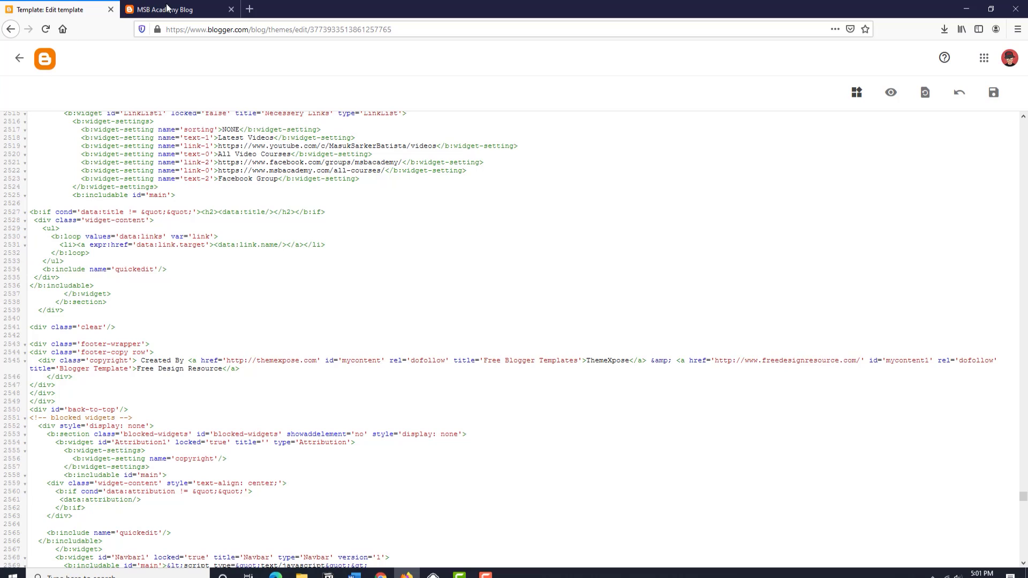
{"action": "left_click", "coordinate": [148, 10]}
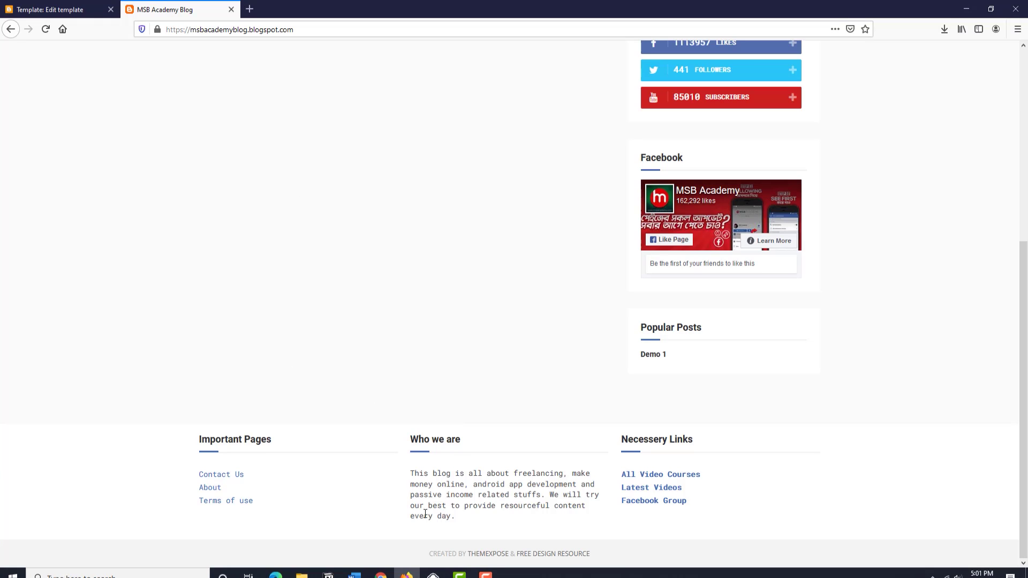
{"action": "left_click", "coordinate": [354, 574]}
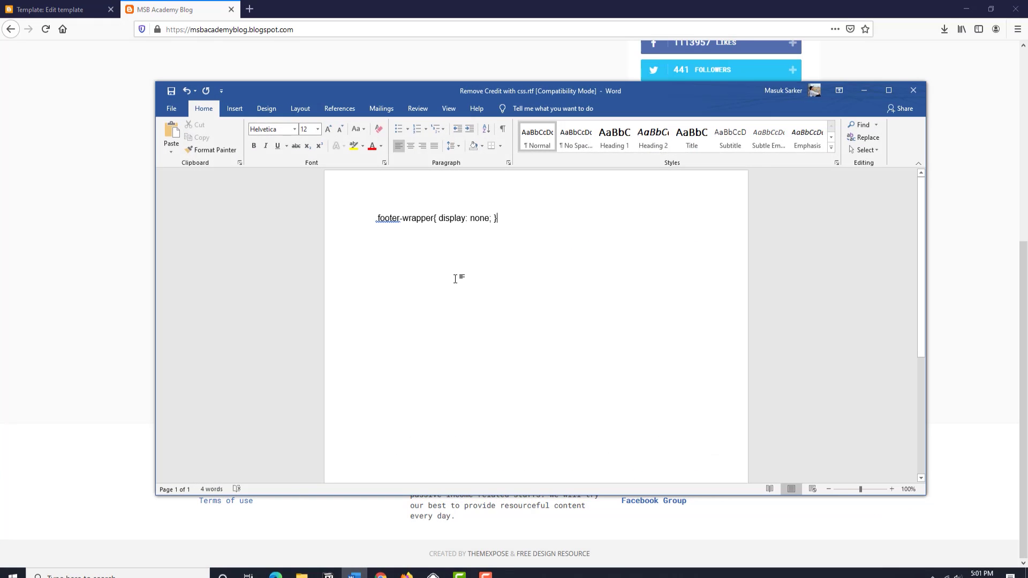
{"action": "left_click_drag", "start_coordinate": [376, 217], "coordinate": [502, 215]}
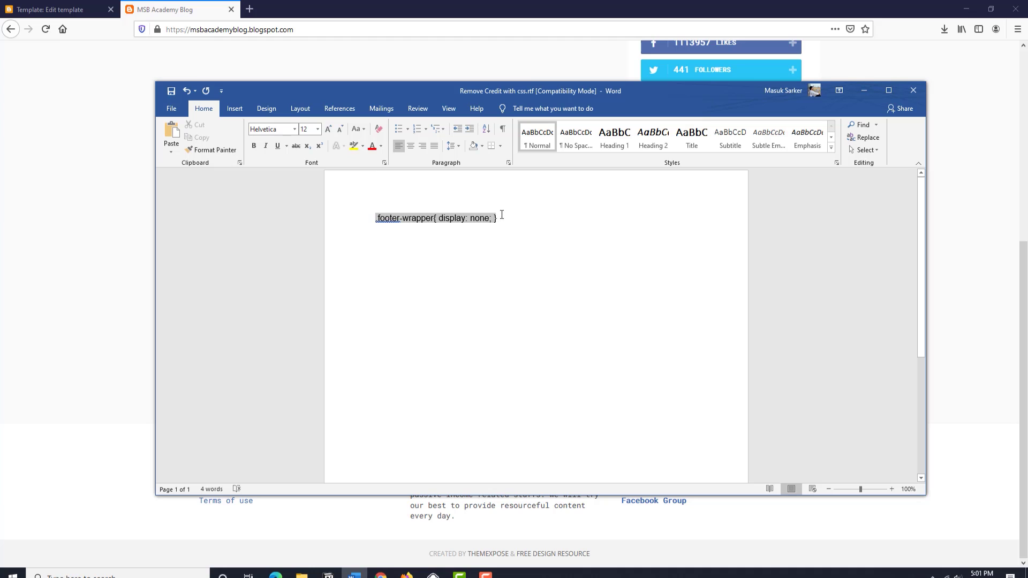
{"action": "left_click", "coordinate": [378, 218]}
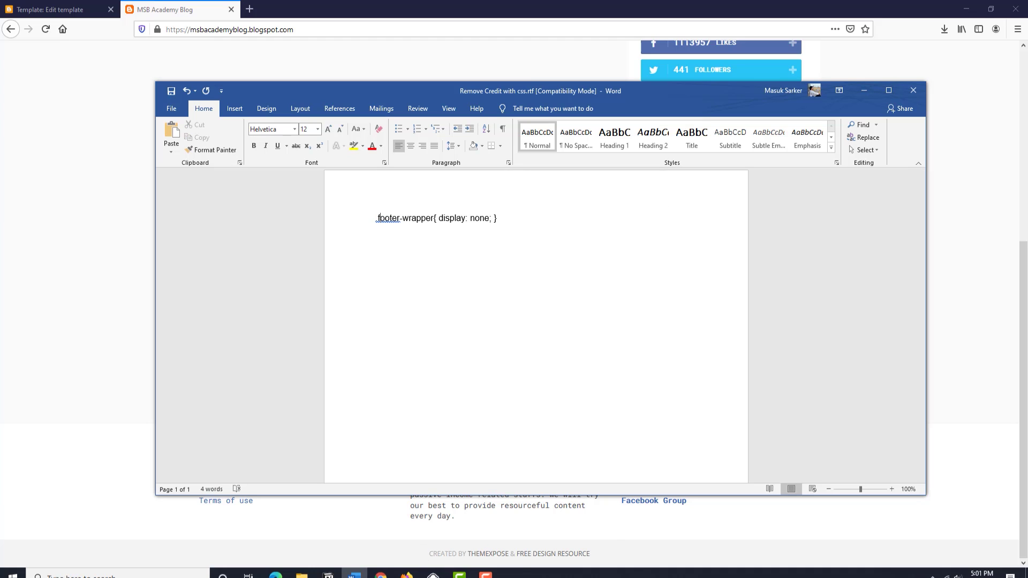
Minimize Word, return to the blog's Layout page in Blogger, and open the Social Media Icons gadget for editing
{"action": "left_click", "coordinate": [855, 94]}
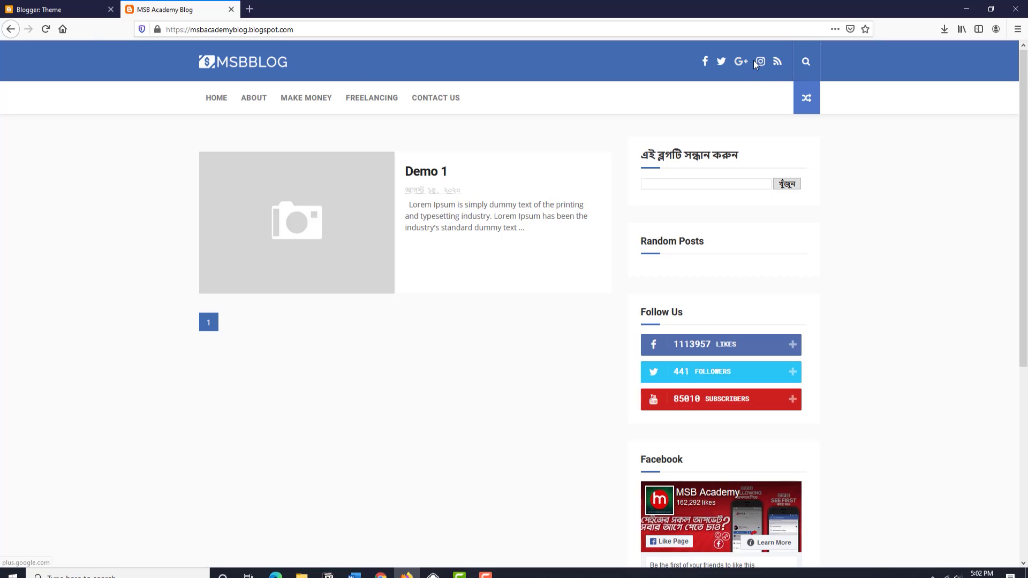
{"action": "left_click", "coordinate": [38, 10]}
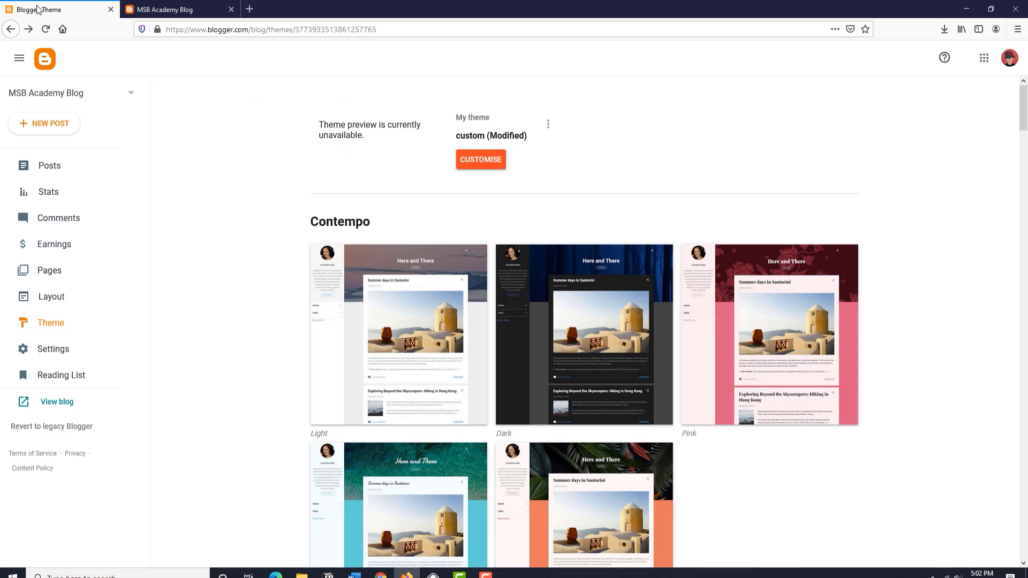
{"action": "scroll", "coordinate": [199, 281], "scroll_direction": "down", "scroll_amount": 1}
{"action": "left_click", "coordinate": [57, 309]}
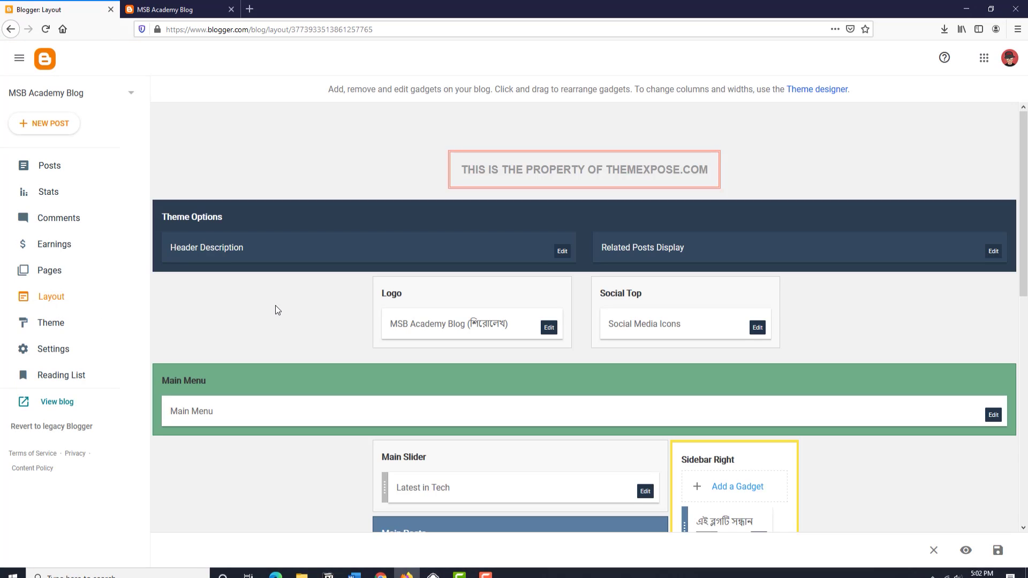
{"action": "scroll", "coordinate": [275, 306], "scroll_direction": "down", "scroll_amount": 4}
{"action": "scroll", "coordinate": [638, 283], "scroll_direction": "up", "scroll_amount": 2}
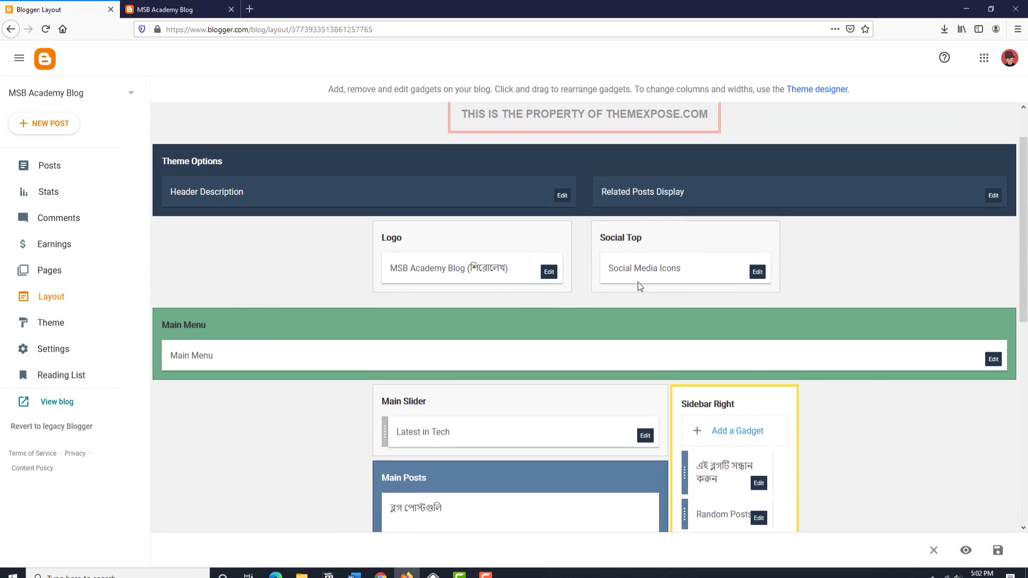
{"action": "left_click", "coordinate": [758, 272]}
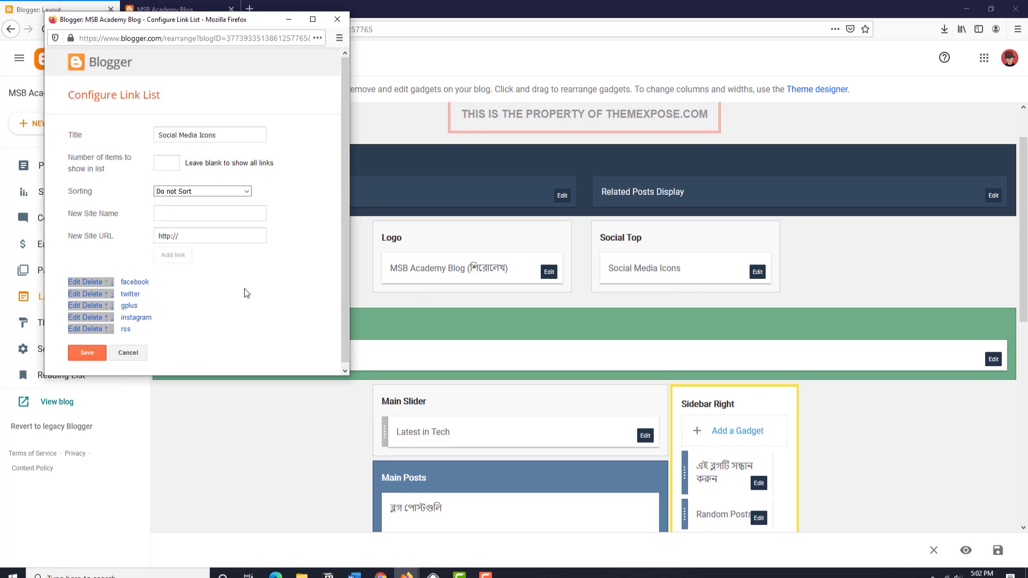
Delete the rss and gplus links from the Social Media Icons list
{"action": "scroll", "coordinate": [245, 292], "scroll_direction": "down", "scroll_amount": 1}
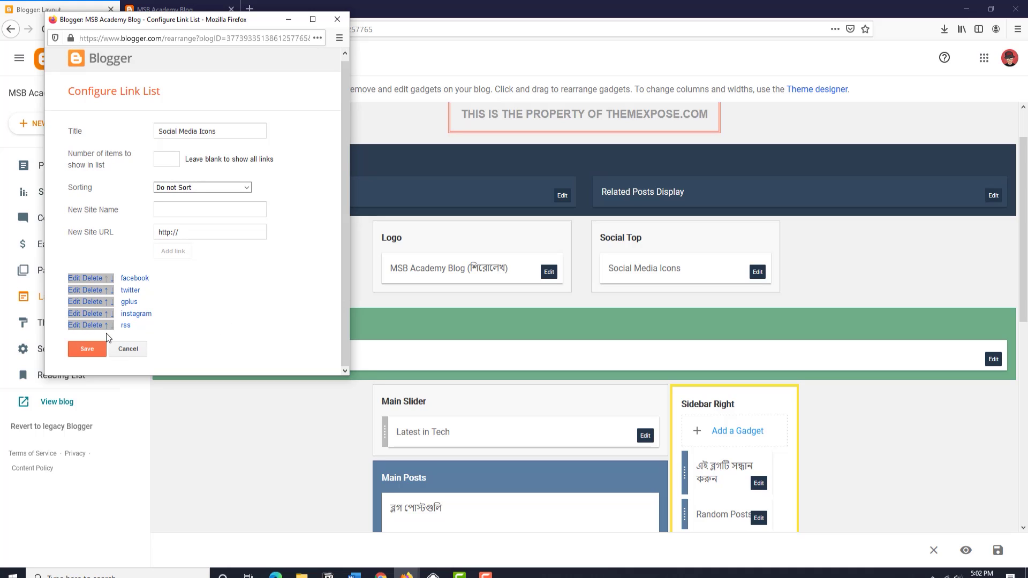
{"action": "left_click", "coordinate": [92, 324]}
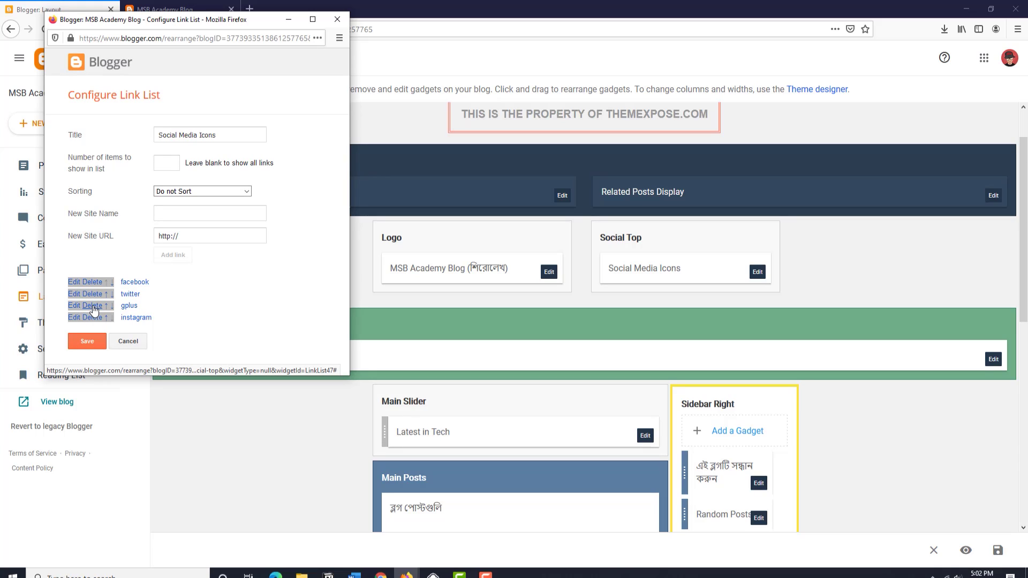
{"action": "left_click", "coordinate": [94, 306]}
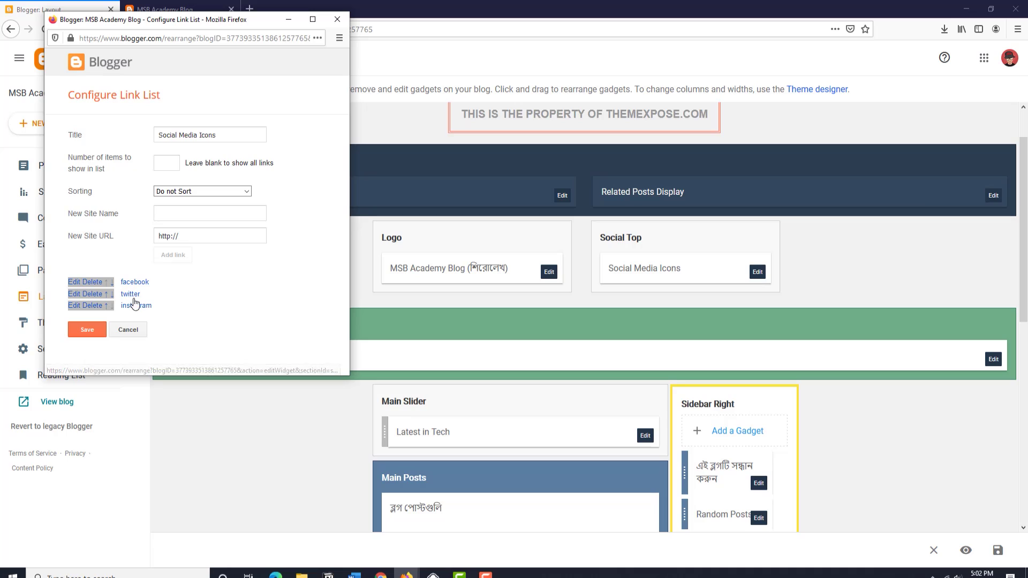
{"action": "left_click", "coordinate": [74, 283]}
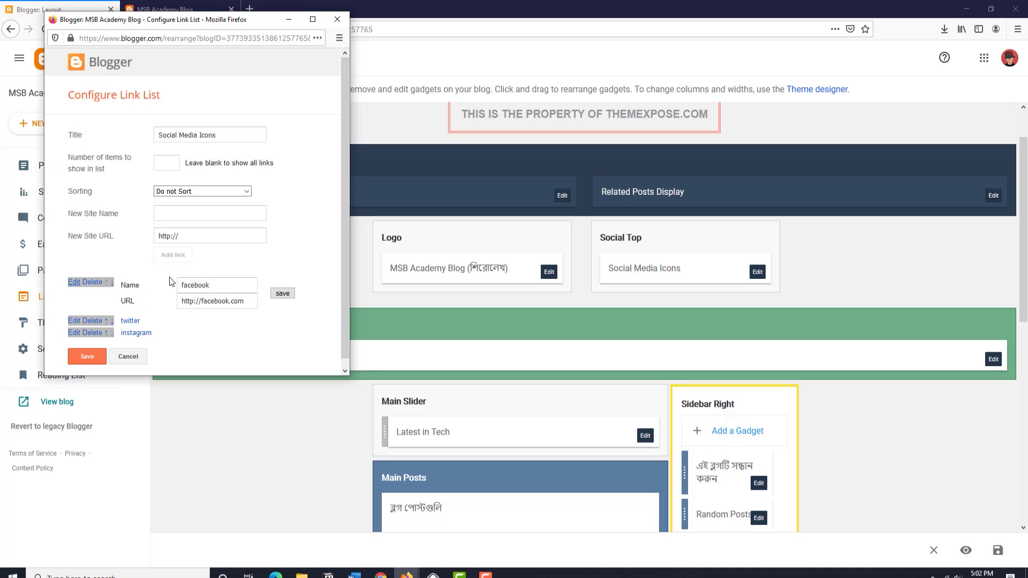
{"action": "left_click_drag", "start_coordinate": [249, 301], "coordinate": [167, 301]}
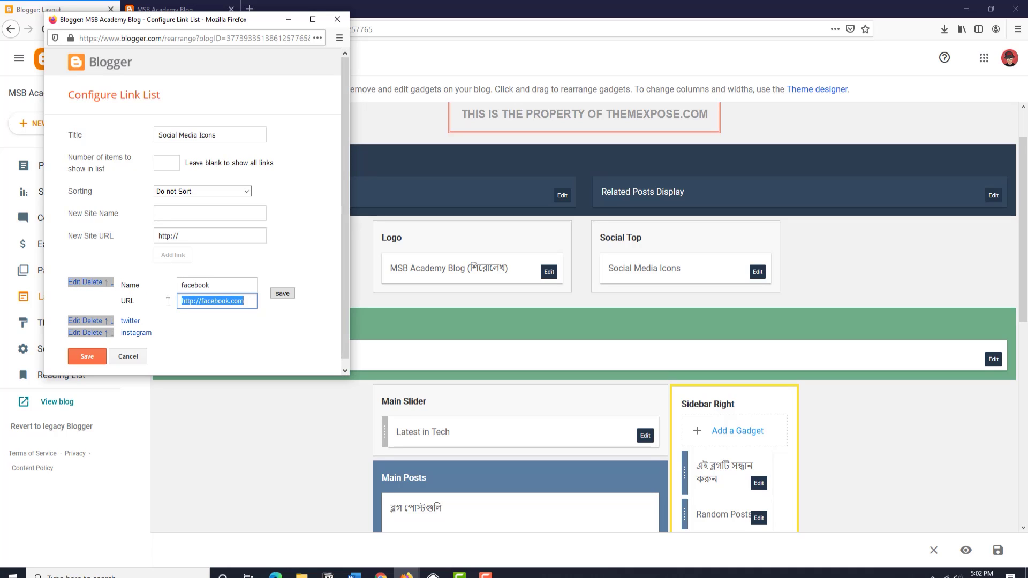
{"action": "left_click", "coordinate": [238, 301]}
{"action": "type", "text": "/themsbacademy"}
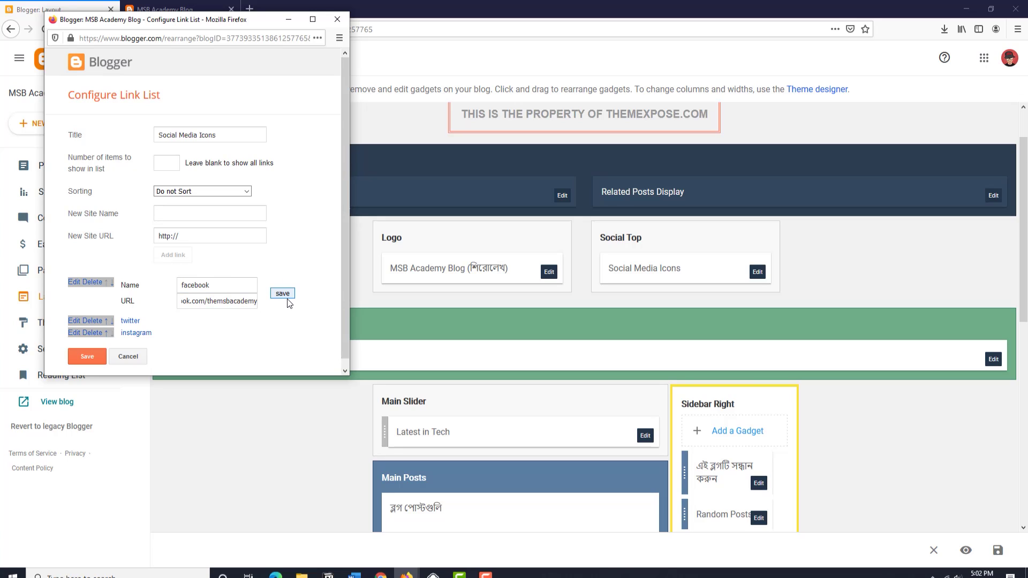
{"action": "left_click", "coordinate": [286, 295]}
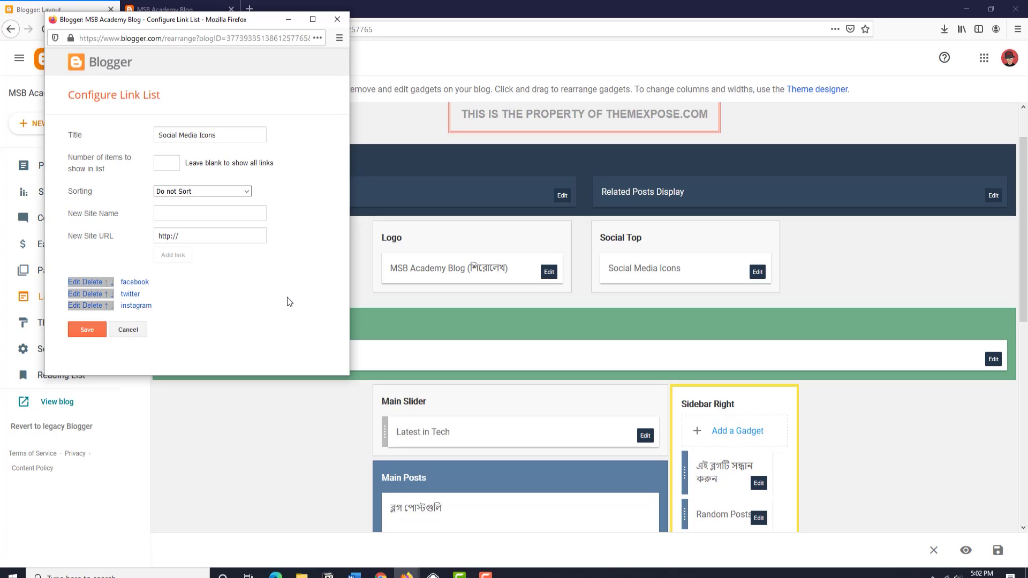
Add the owner's profile handle to the twitter link's URL and save that link
{"action": "left_click", "coordinate": [74, 294]}
{"action": "left_click", "coordinate": [246, 312]}
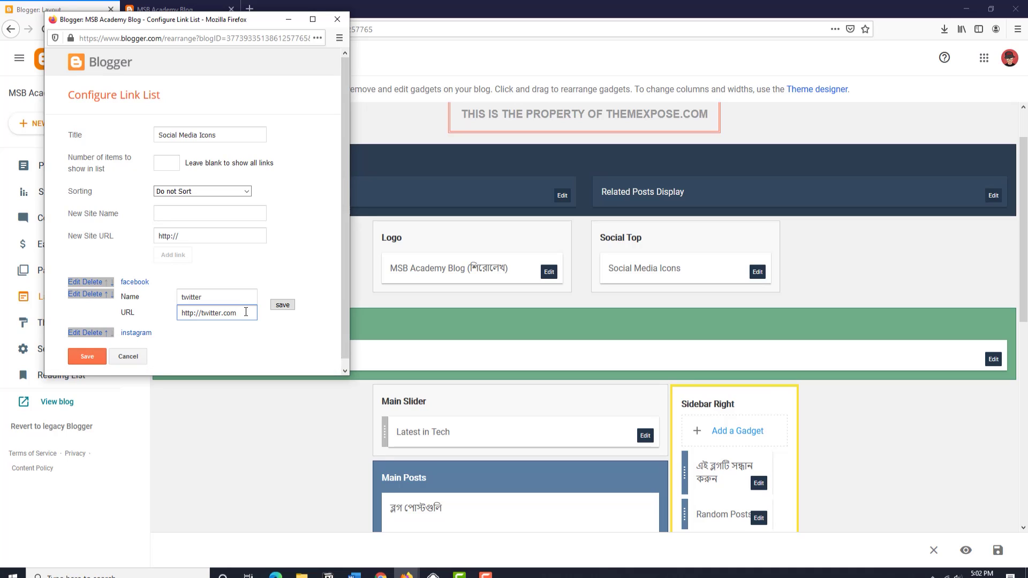
{"action": "left_click", "coordinate": [282, 304]}
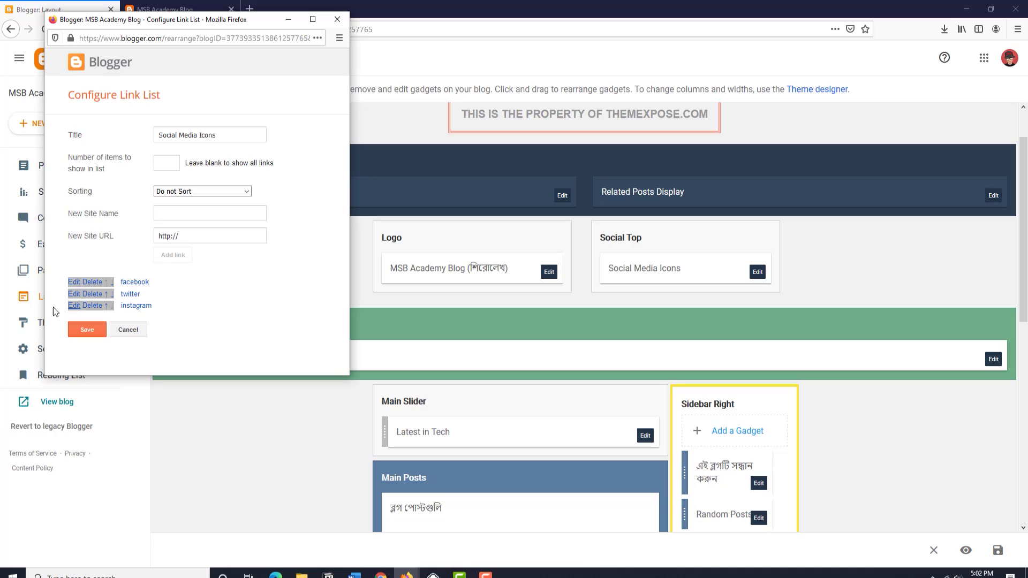
{"action": "left_click", "coordinate": [71, 307]}
{"action": "left_click", "coordinate": [241, 324]}
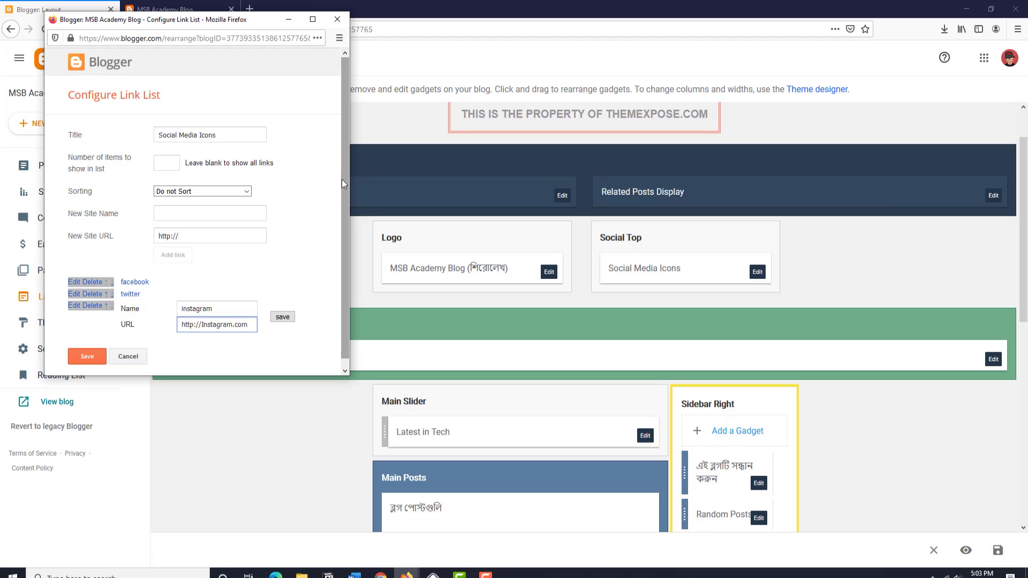
{"action": "type", "text": "/msbacademy"}
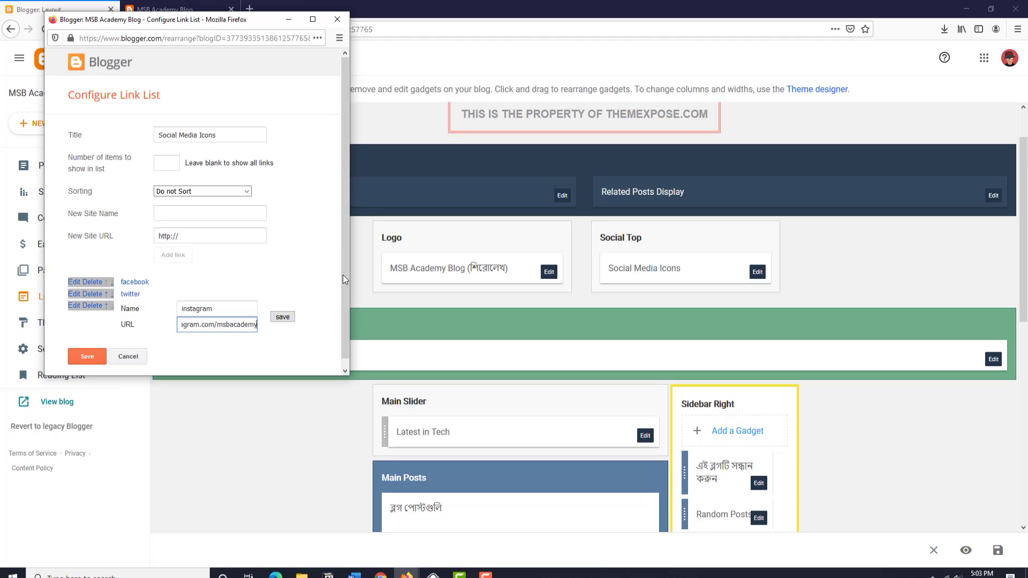
{"action": "left_click", "coordinate": [282, 323]}
{"action": "left_click", "coordinate": [88, 329]}
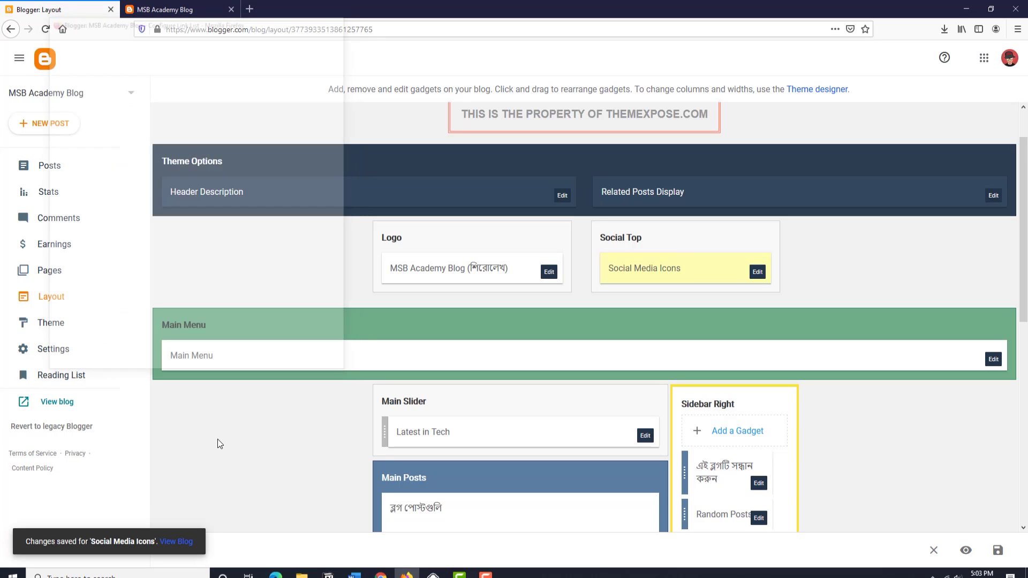
Reload the live blog and test the header's Instagram and Facebook icons, going back after each one
{"action": "left_click", "coordinate": [166, 9]}
{"action": "left_click", "coordinate": [46, 30]}
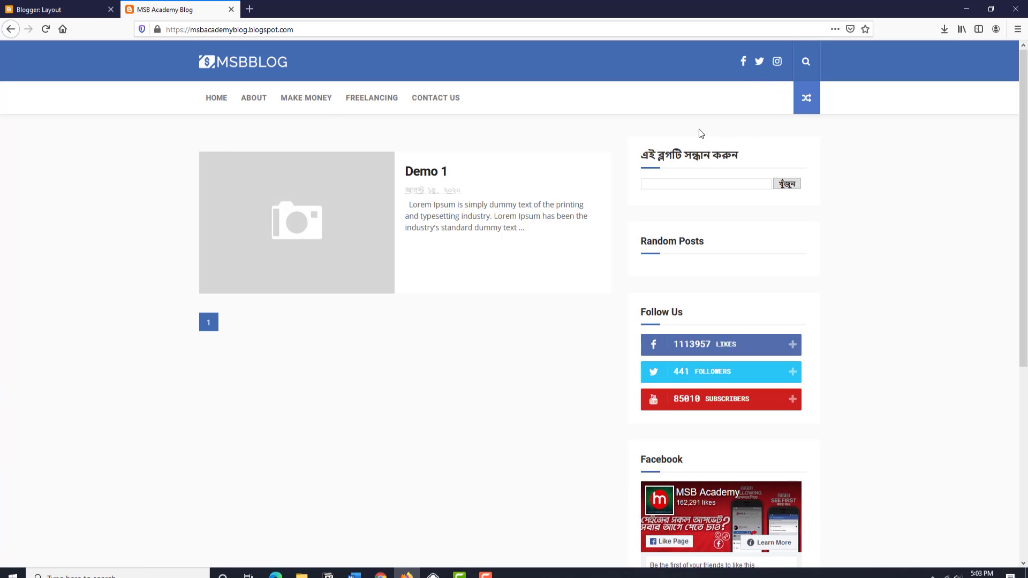
{"action": "left_click", "coordinate": [776, 62]}
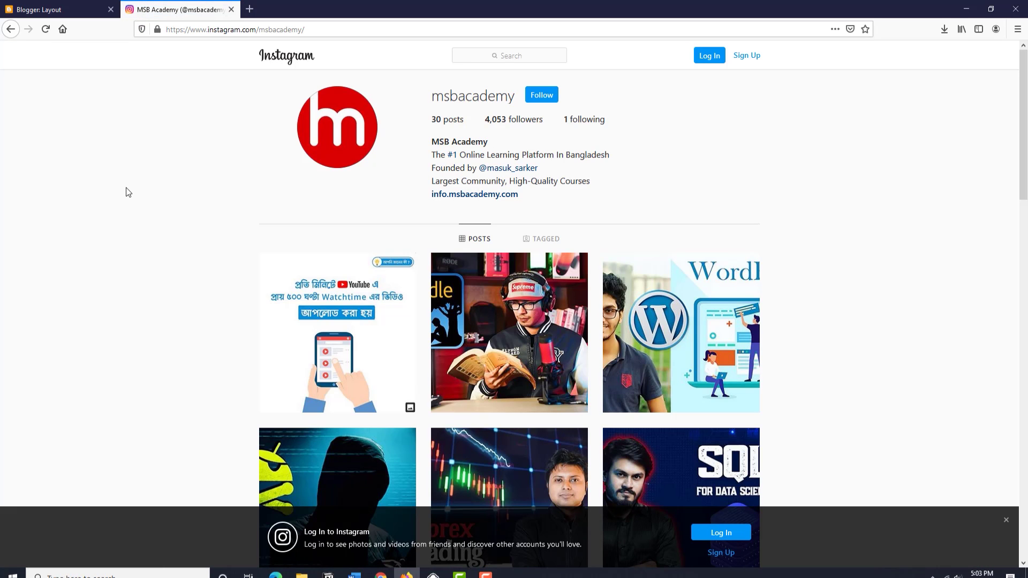
{"action": "left_click", "coordinate": [11, 30]}
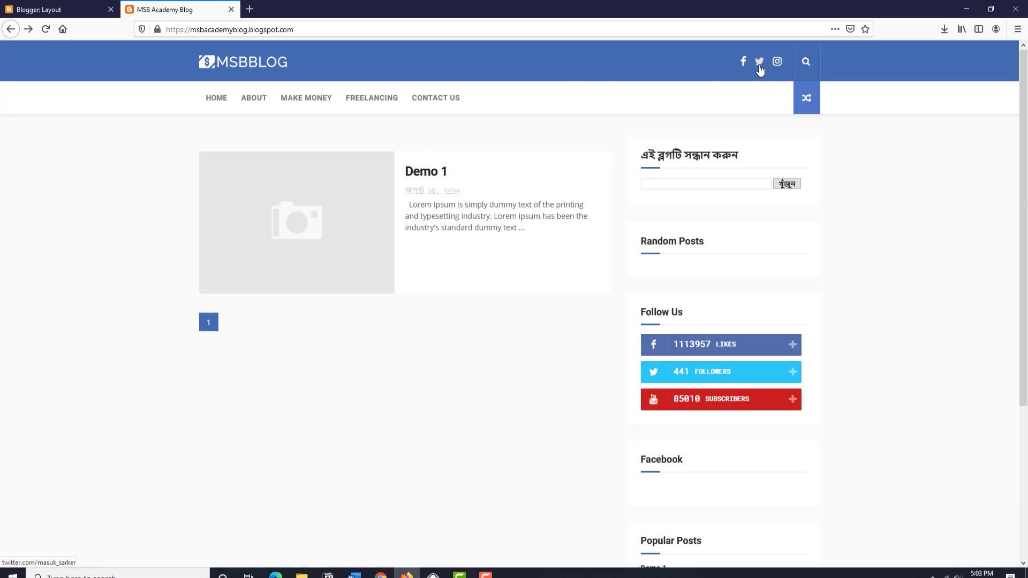
{"action": "left_click", "coordinate": [744, 63]}
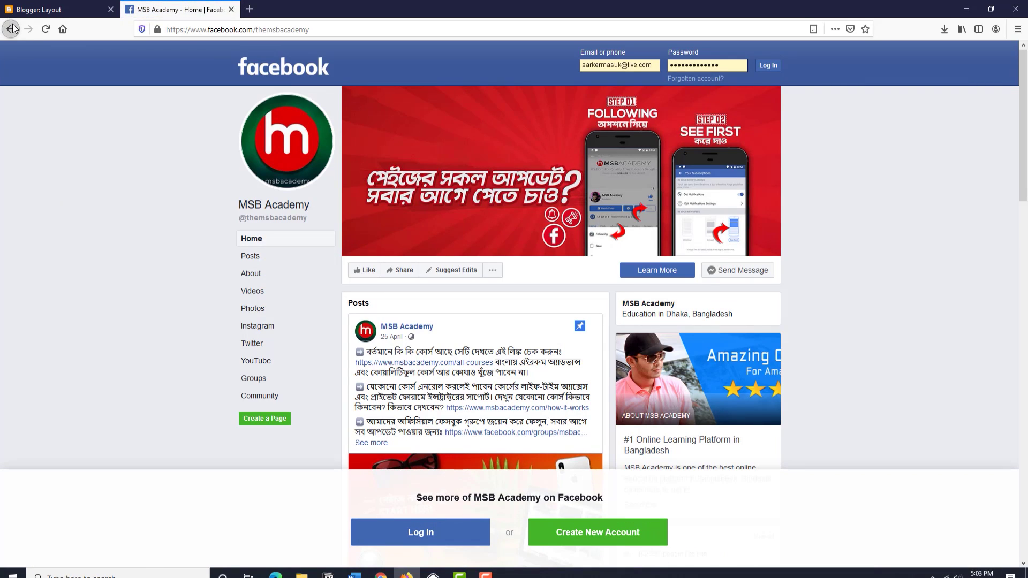
{"action": "left_click", "coordinate": [11, 29]}
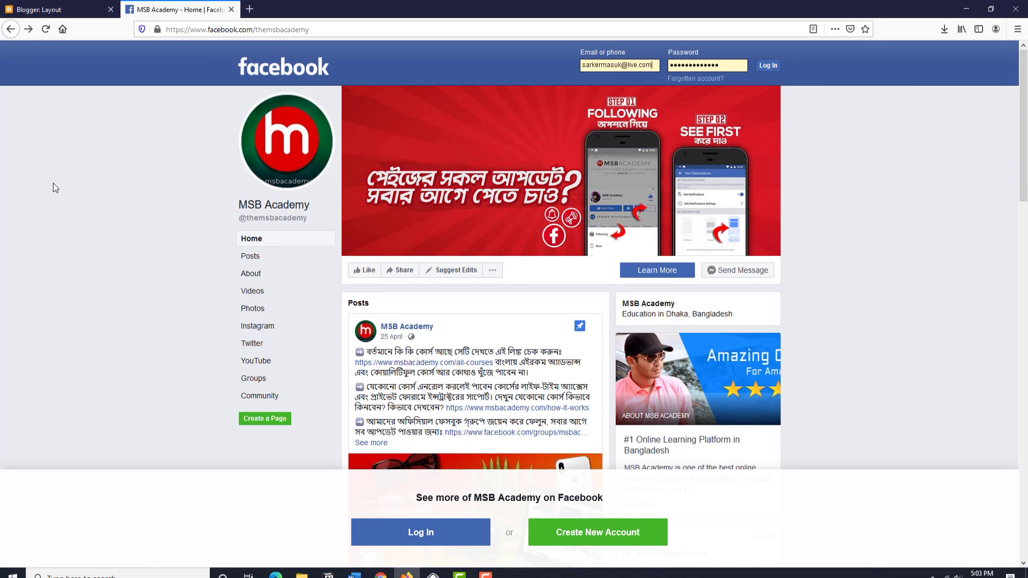